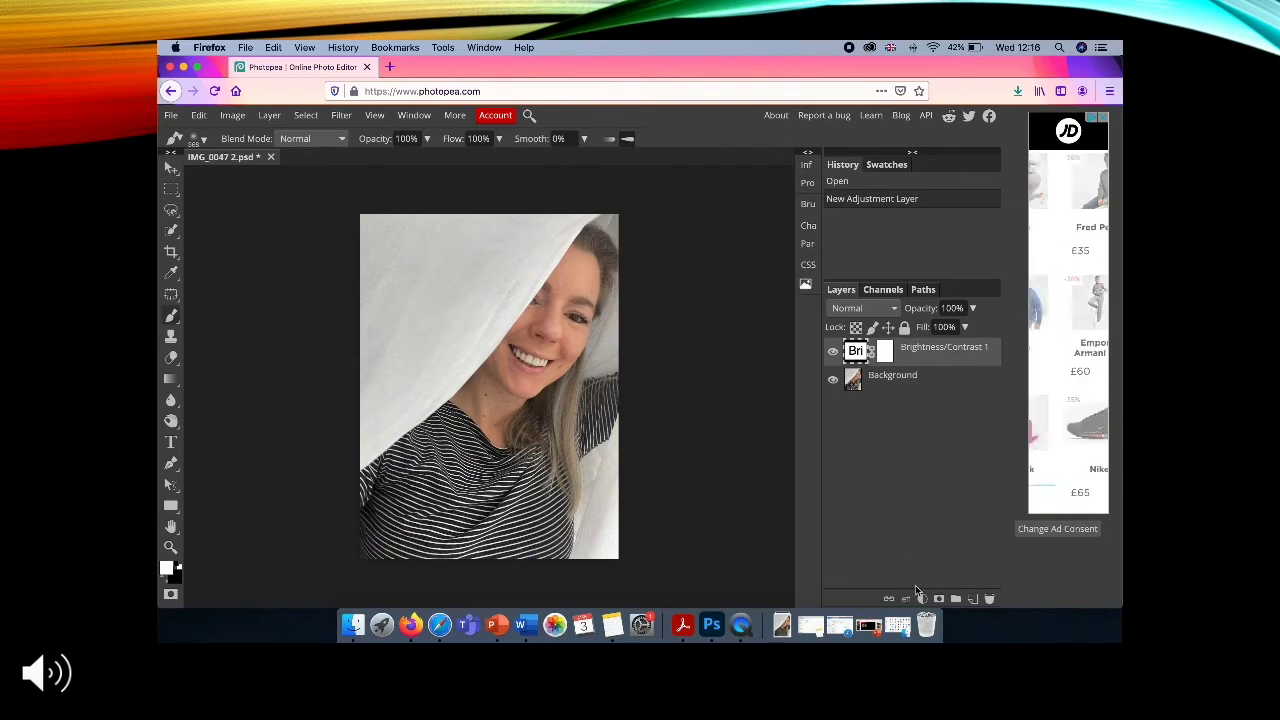
Add a Black & White adjustment layer with Red 110, Yellow 150, Green 300, Cyan -138, Blue 178 and Magenta -133.
left_click(922, 598)
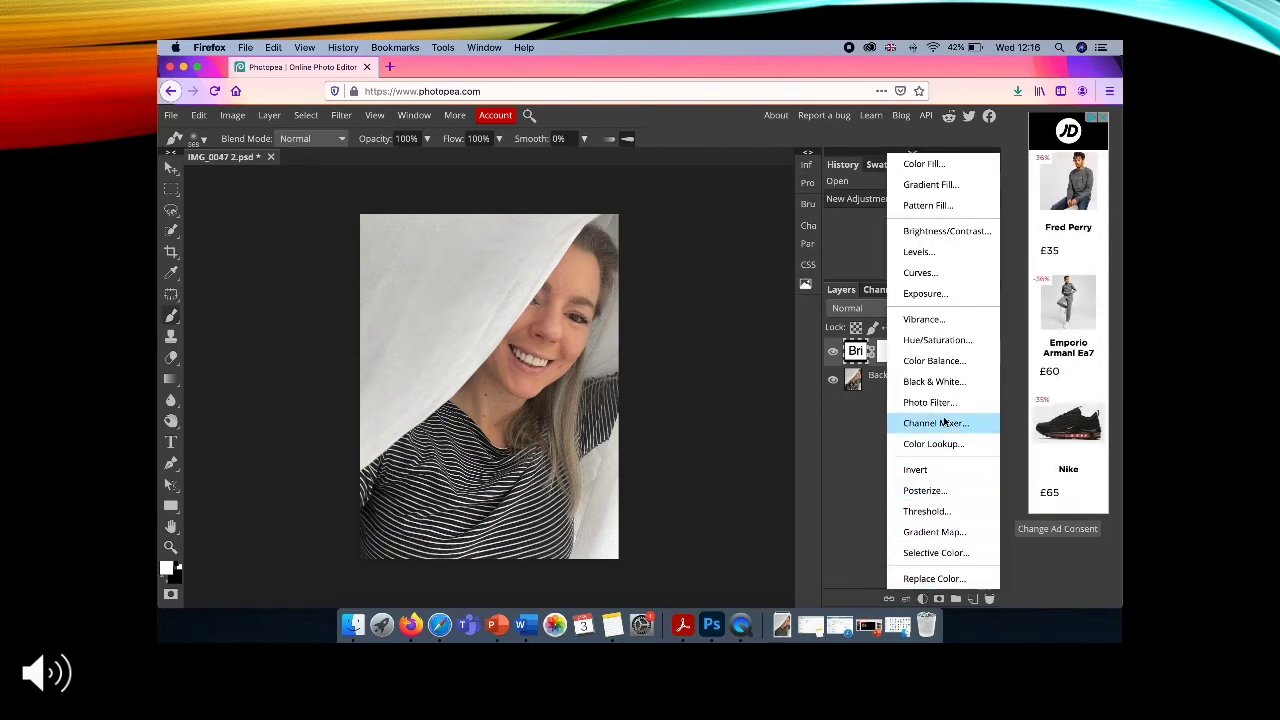
left_click(934, 381)
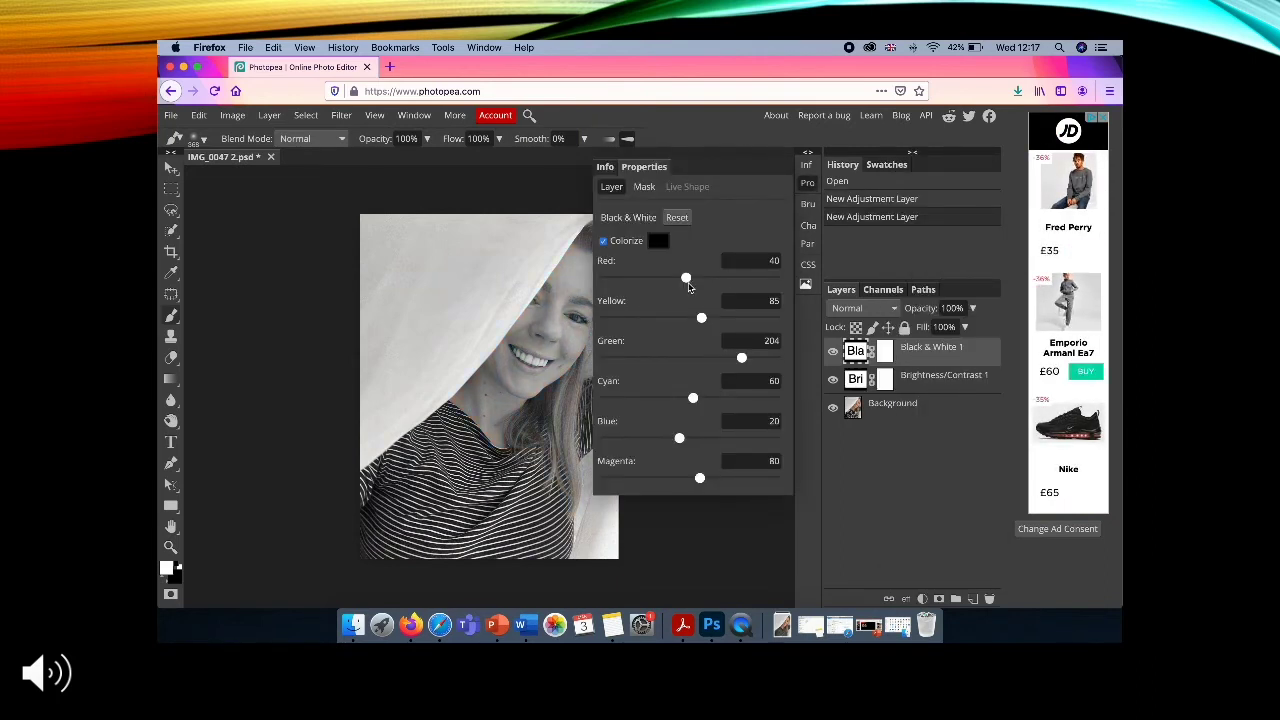
left_click_drag(686, 277, 705, 278)
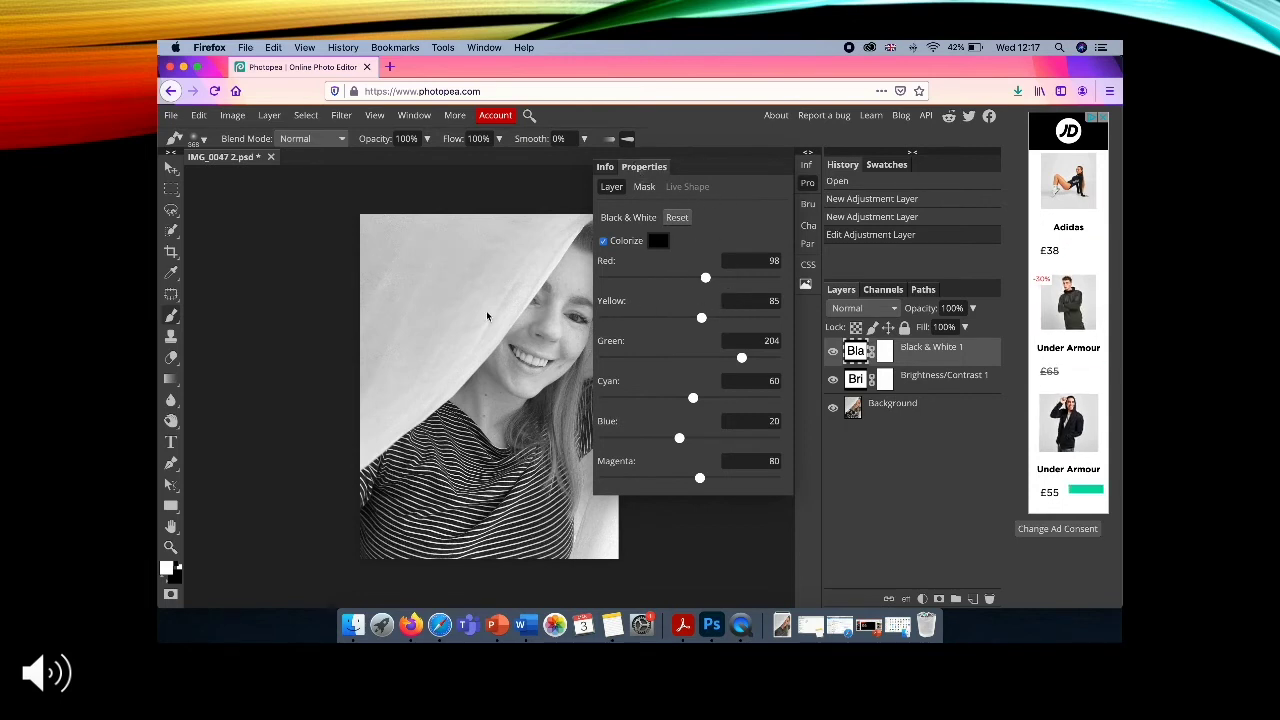
scroll(486, 310, "right", 4)
left_click_drag(705, 279, 899, 367)
left_click_drag(693, 398, 627, 398)
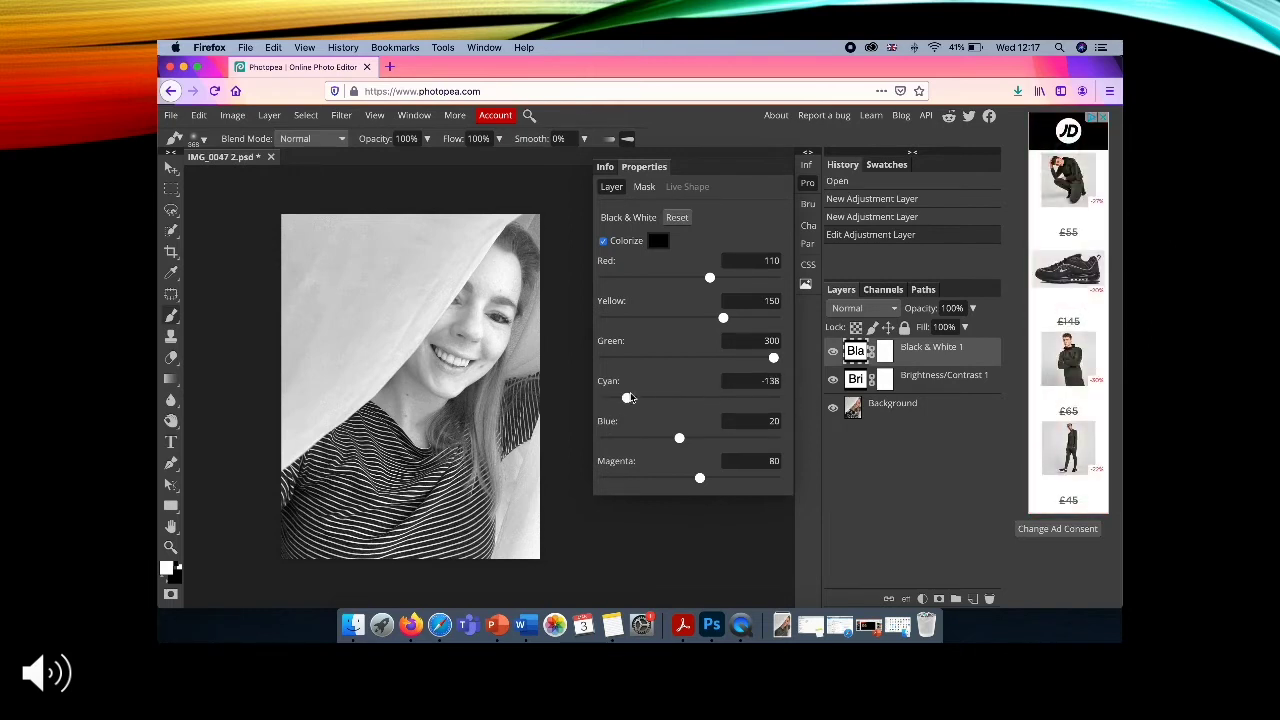
left_click_drag(679, 438, 628, 478)
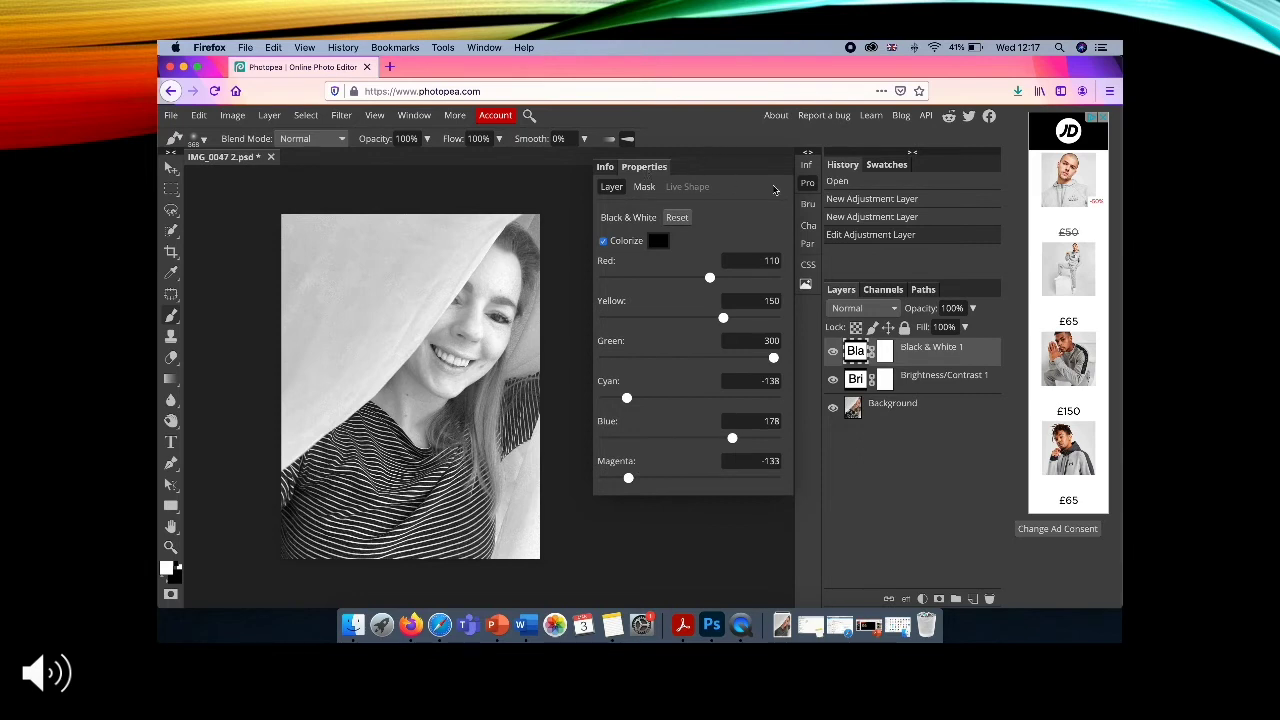
left_click(807, 182)
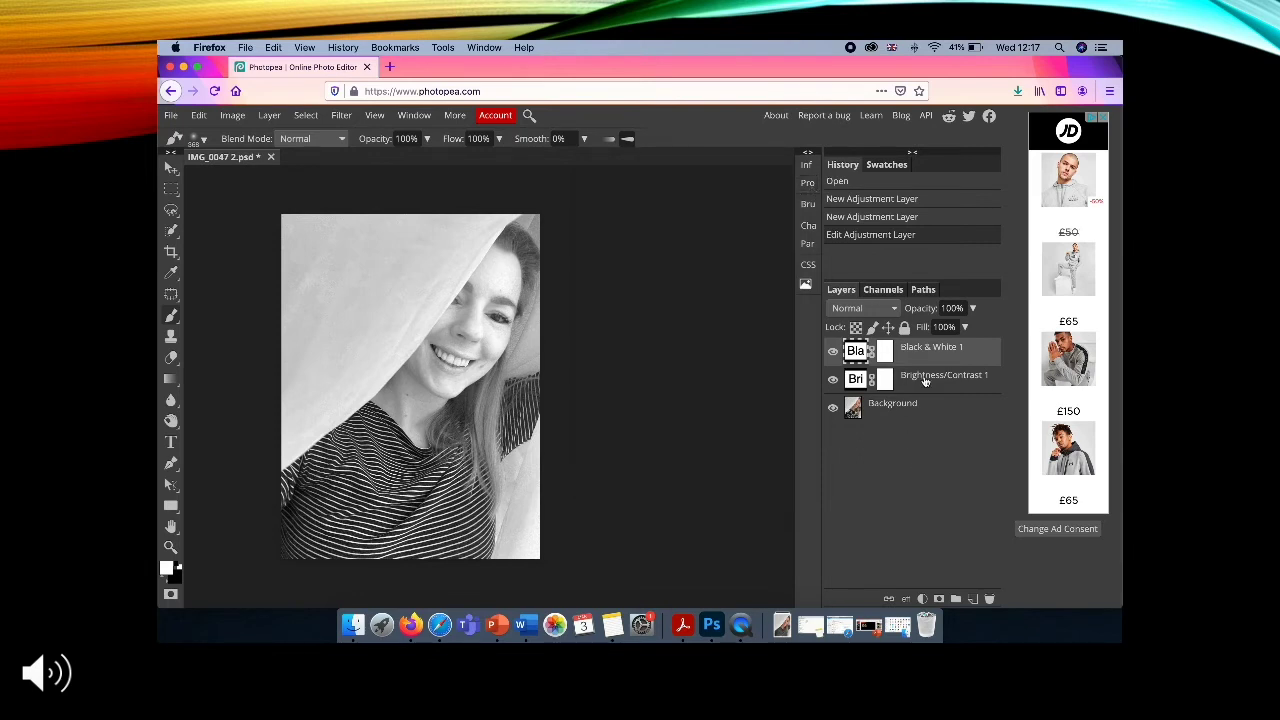
Set the Brightness/Contrast 1 adjustment layer to brightness -15 and contrast 51.
left_click(926, 383)
double_click(857, 381)
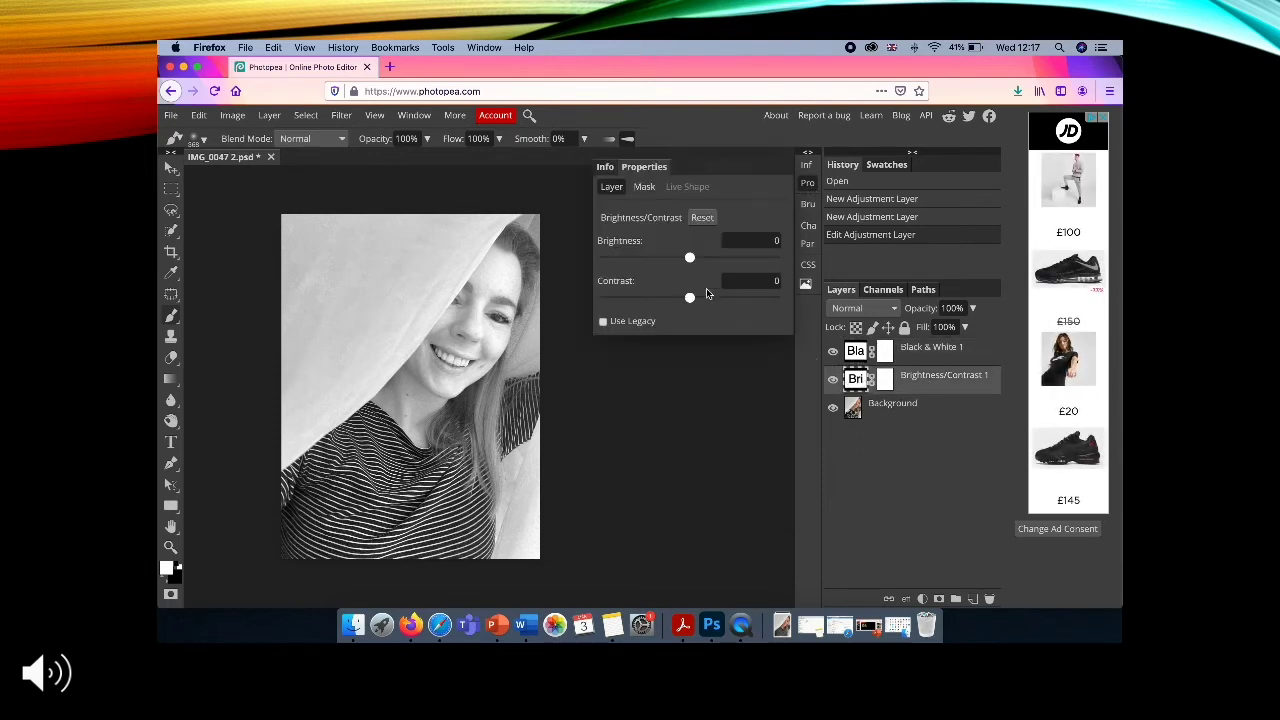
mouse_move(689, 257)
left_mouse_down()
mouse_move(703, 259)
mouse_move(680, 257)
left_mouse_up()
left_click_drag(690, 300, 732, 299)
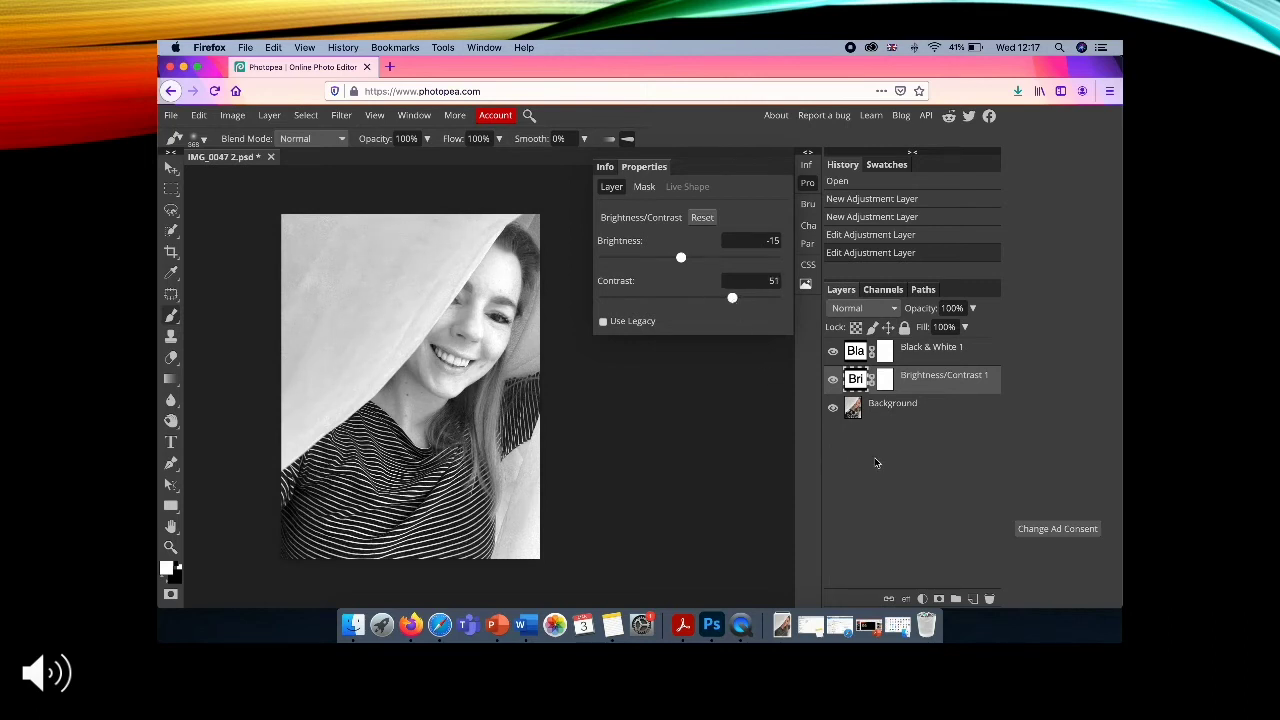
left_click(810, 184)
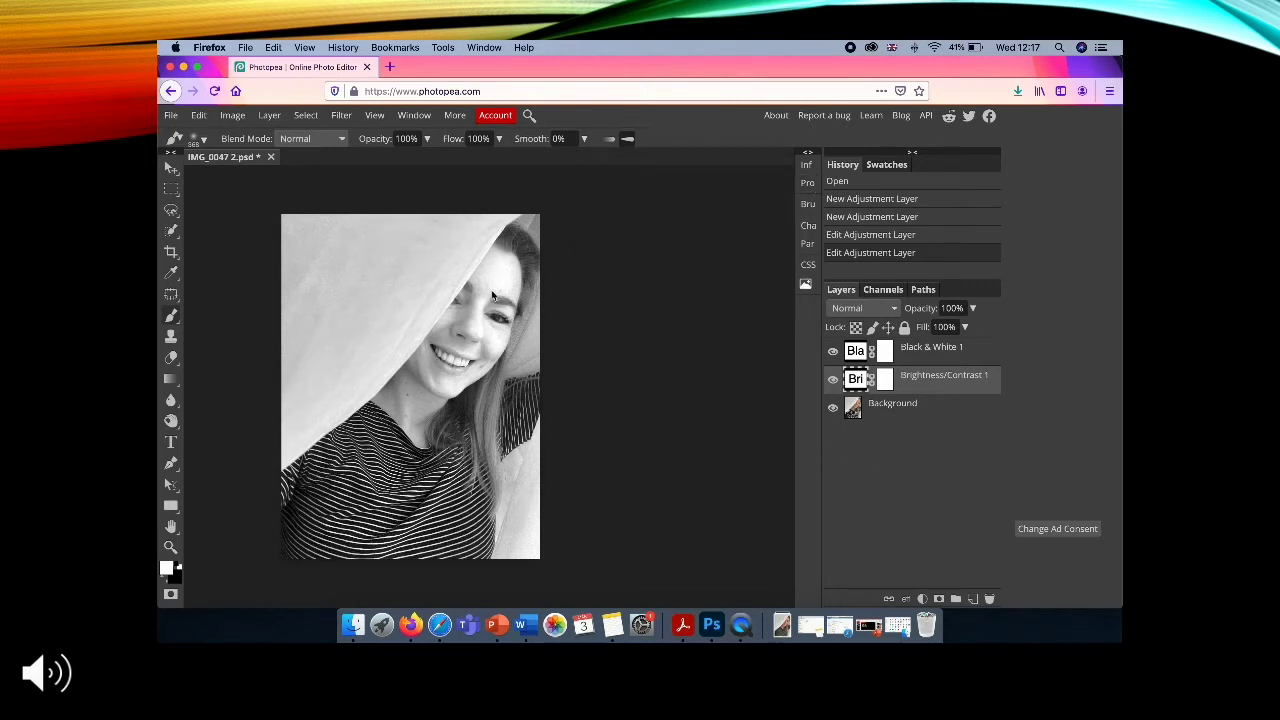
Dodge the uncovered eye on the Background layer with the Highlights range at 7% exposure.
scroll(530, 337, "up", 4)
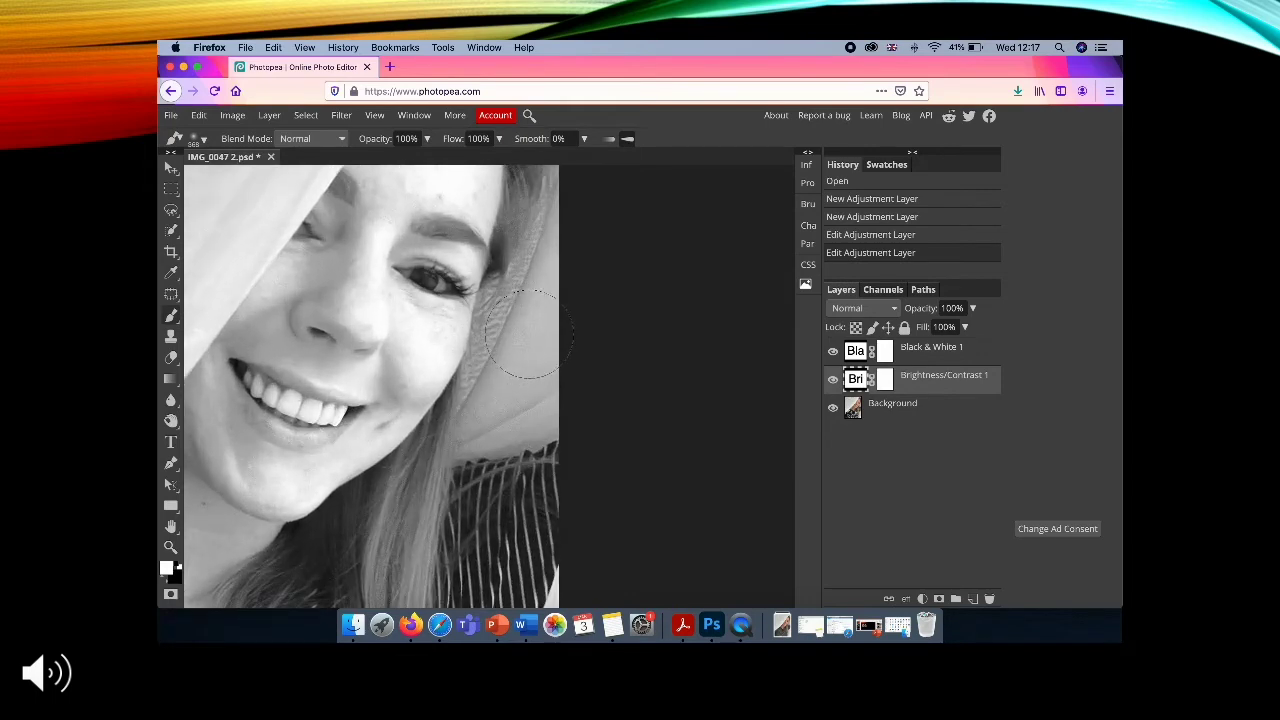
scroll(488, 338, "left", 2)
scroll(488, 338, "left", 3)
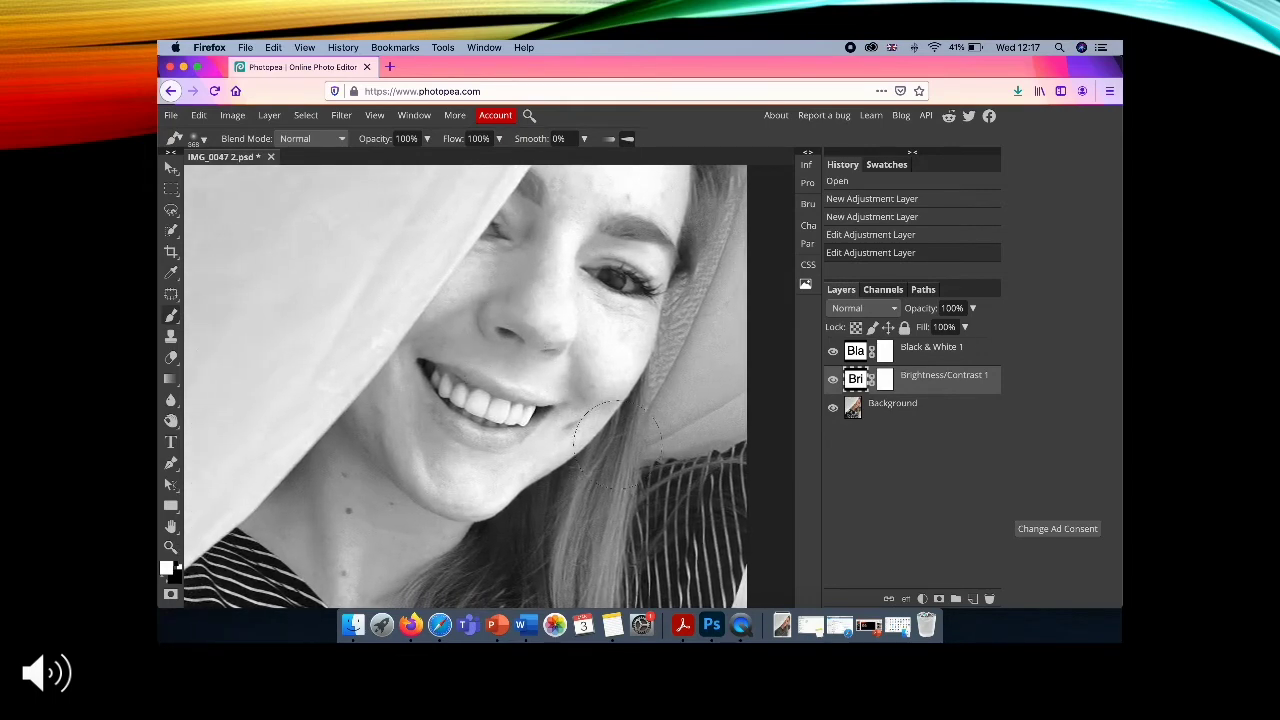
right_click(176, 425)
left_click(192, 421)
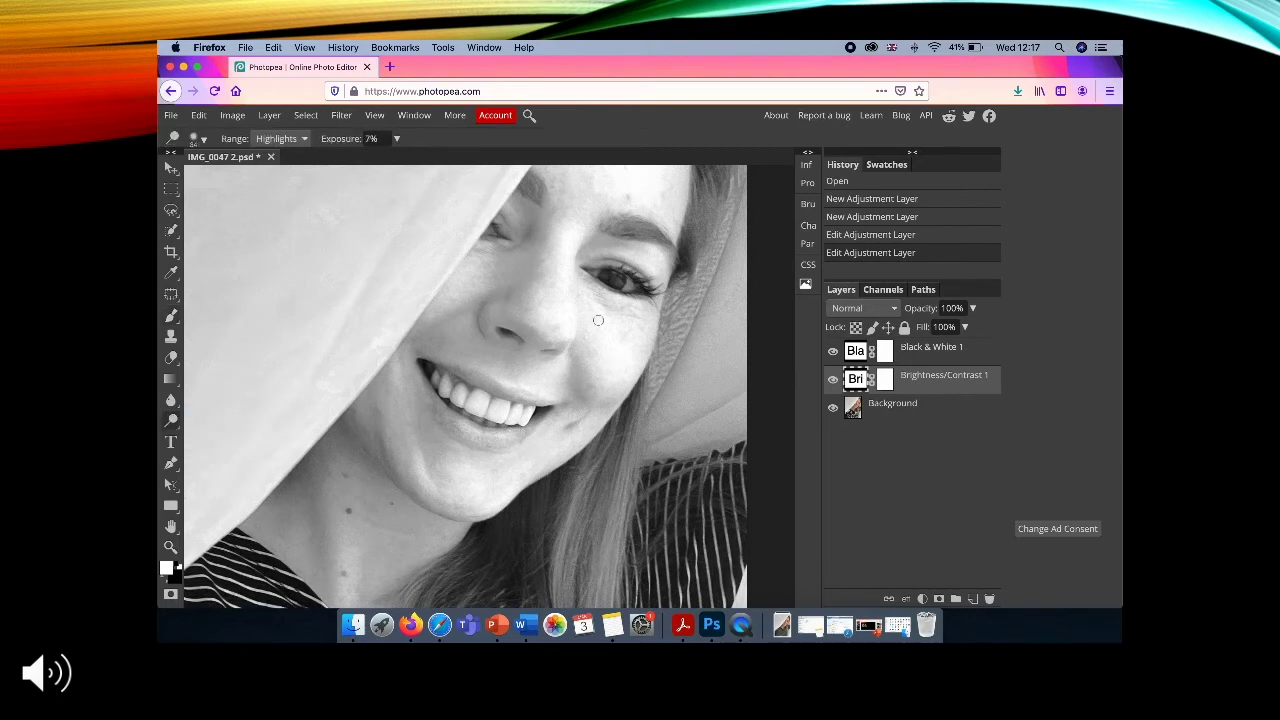
left_click(391, 502)
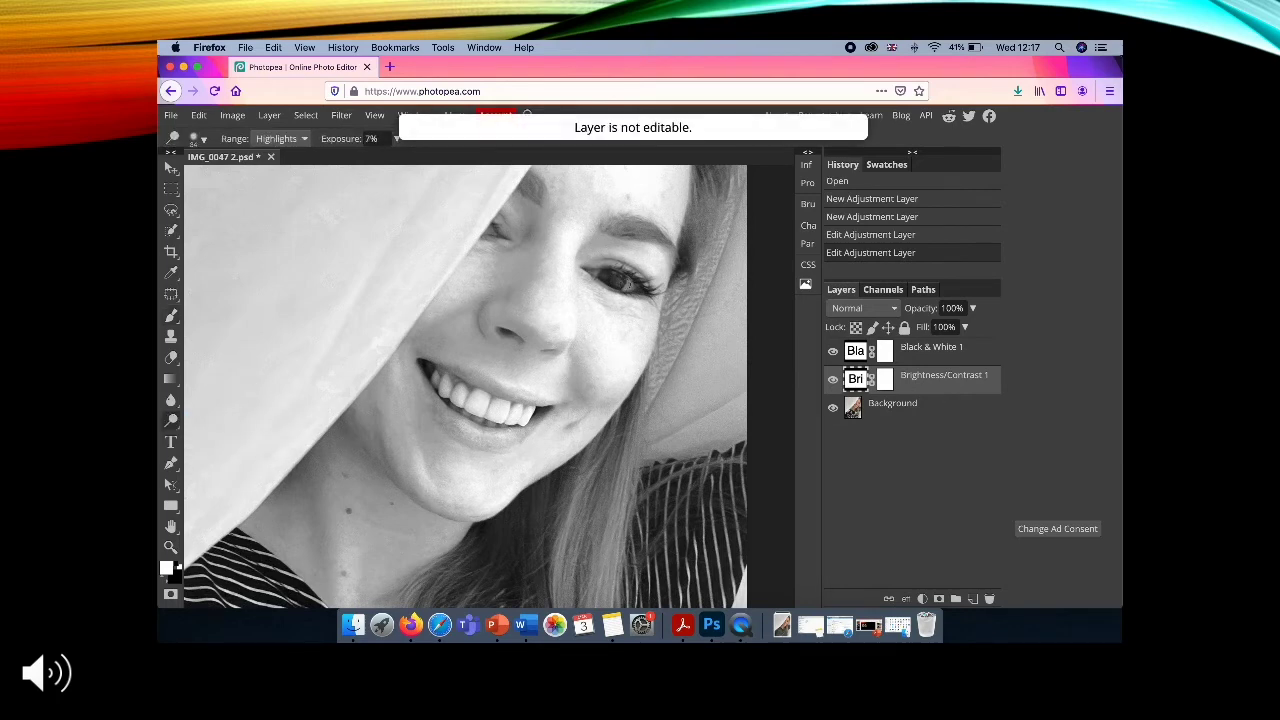
left_click(852, 404)
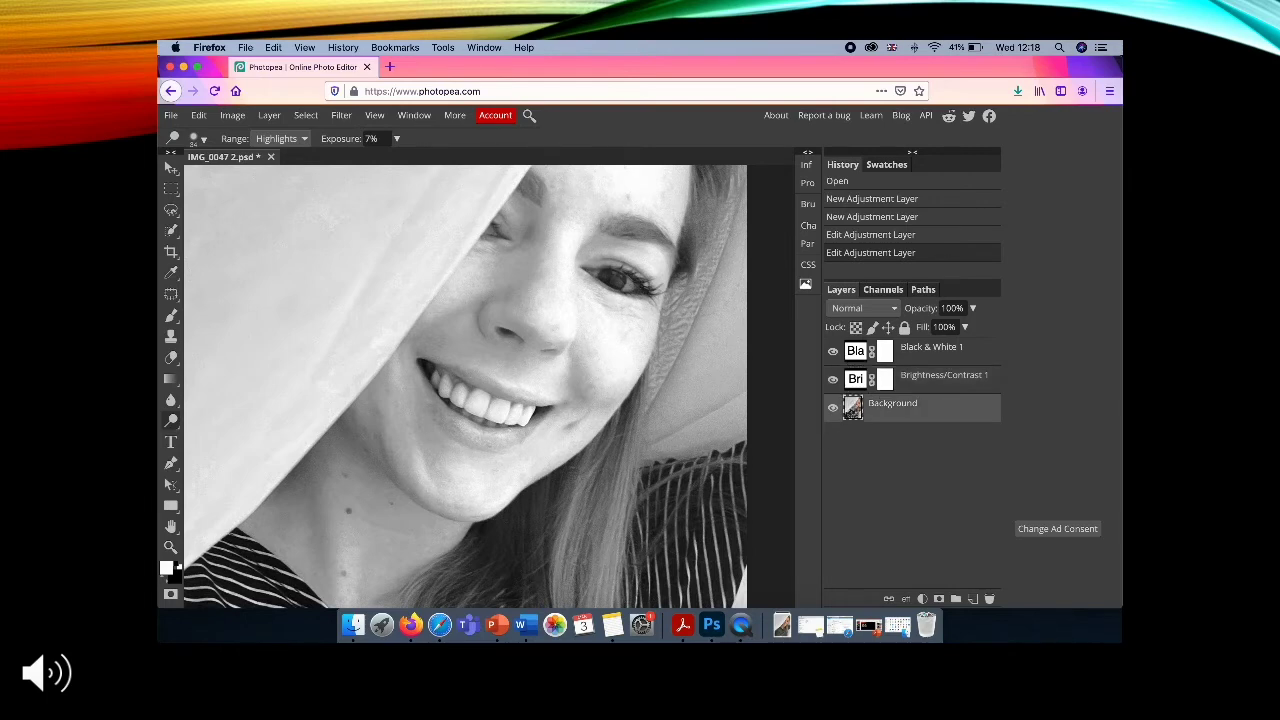
left_click(626, 288)
left_click(593, 278)
Dodge the eye's inner corner at 28% exposure, trying the Shadows range before using Midtones.
left_click(280, 138)
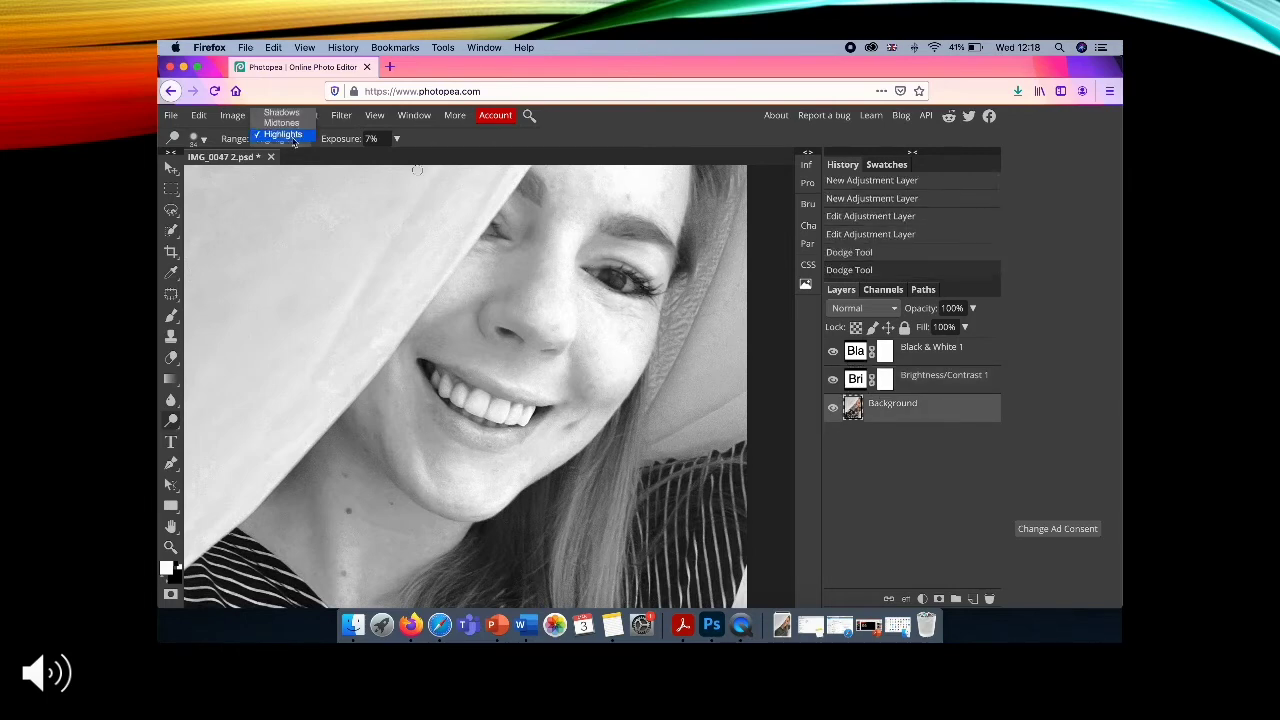
left_click(281, 112)
left_click(378, 139)
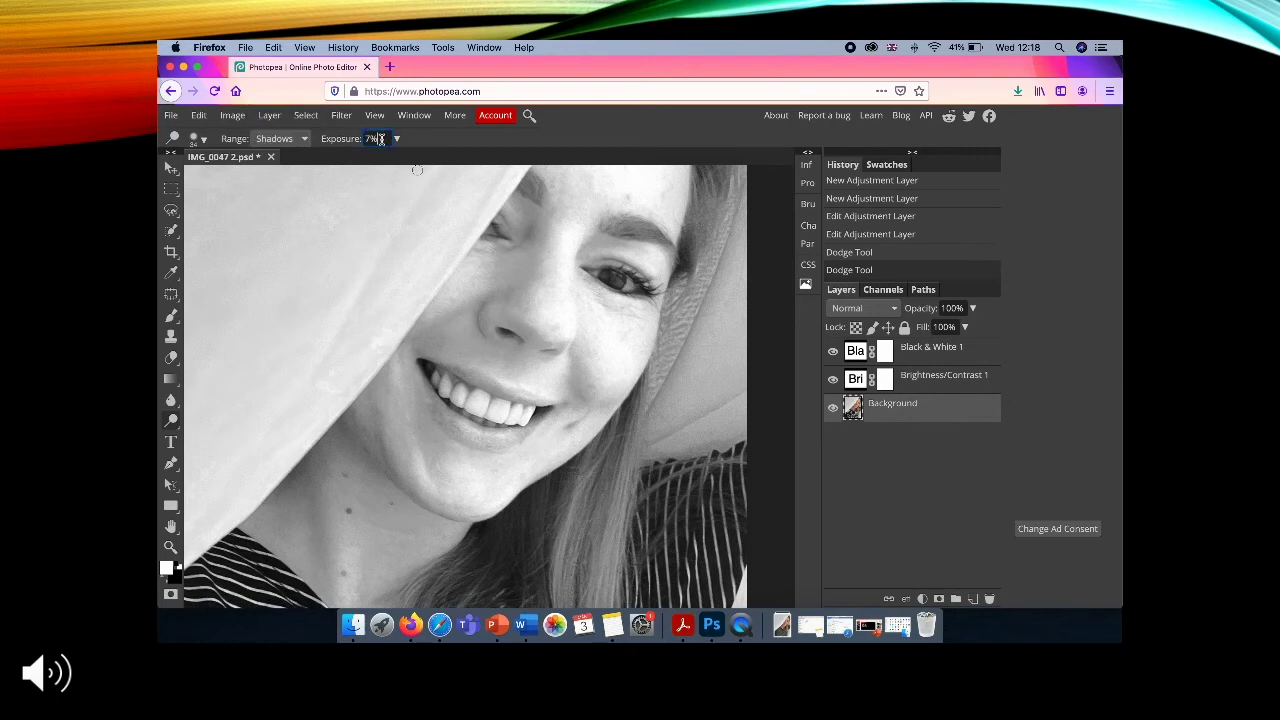
type("15")
left_click(576, 250)
left_click(280, 138)
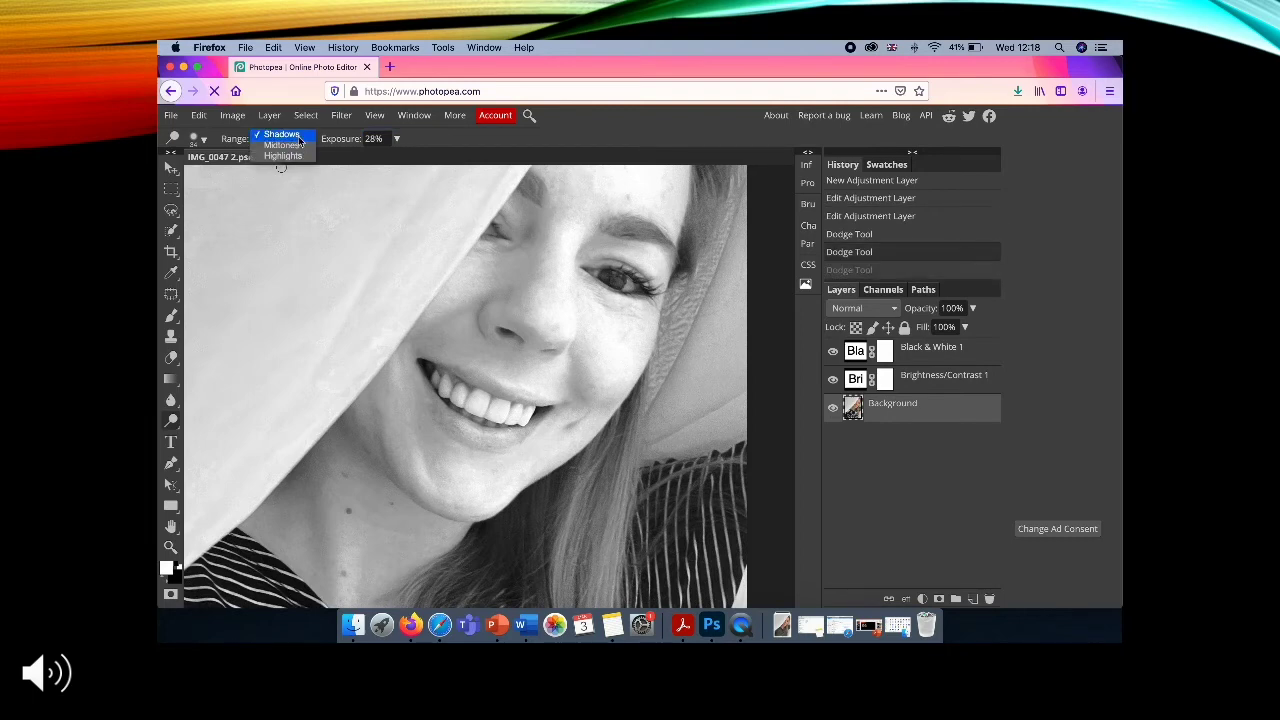
left_click(284, 145)
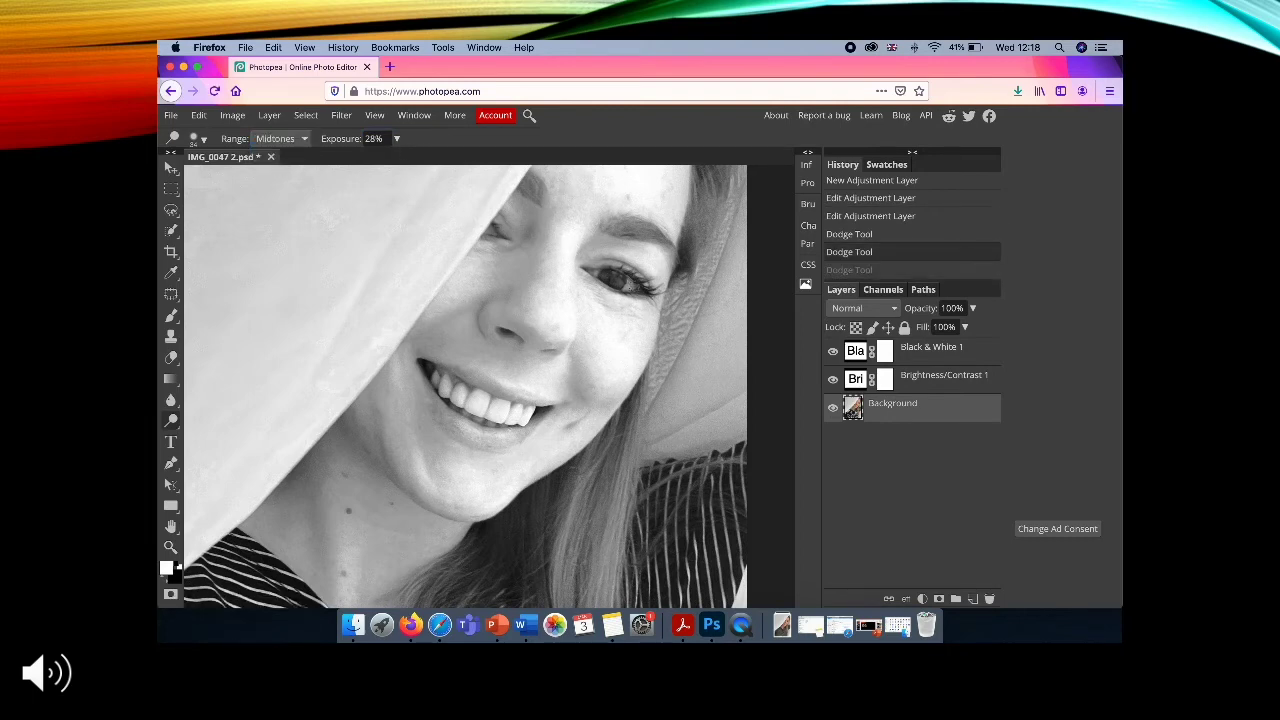
left_click(593, 274)
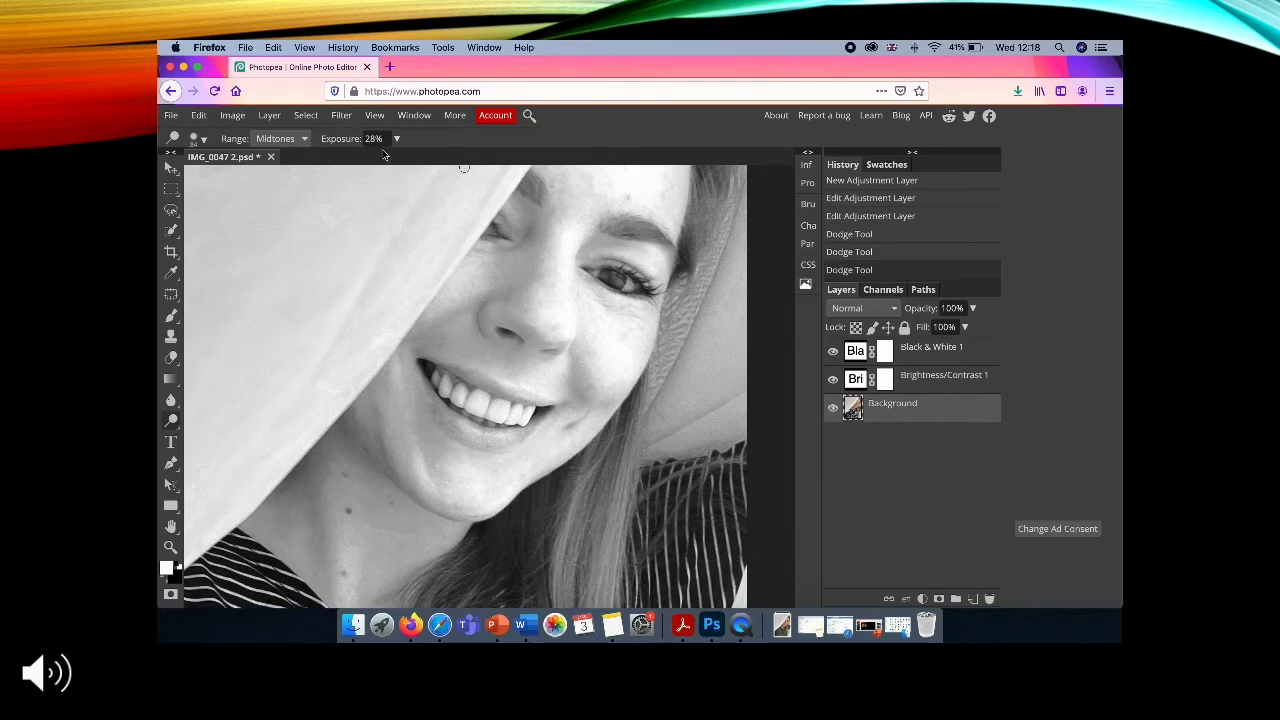
Set the Dodge tool to the Highlights range at 13% exposure and brighten the portrait with one more stroke.
left_click(300, 138)
left_click(300, 146)
left_click(295, 138)
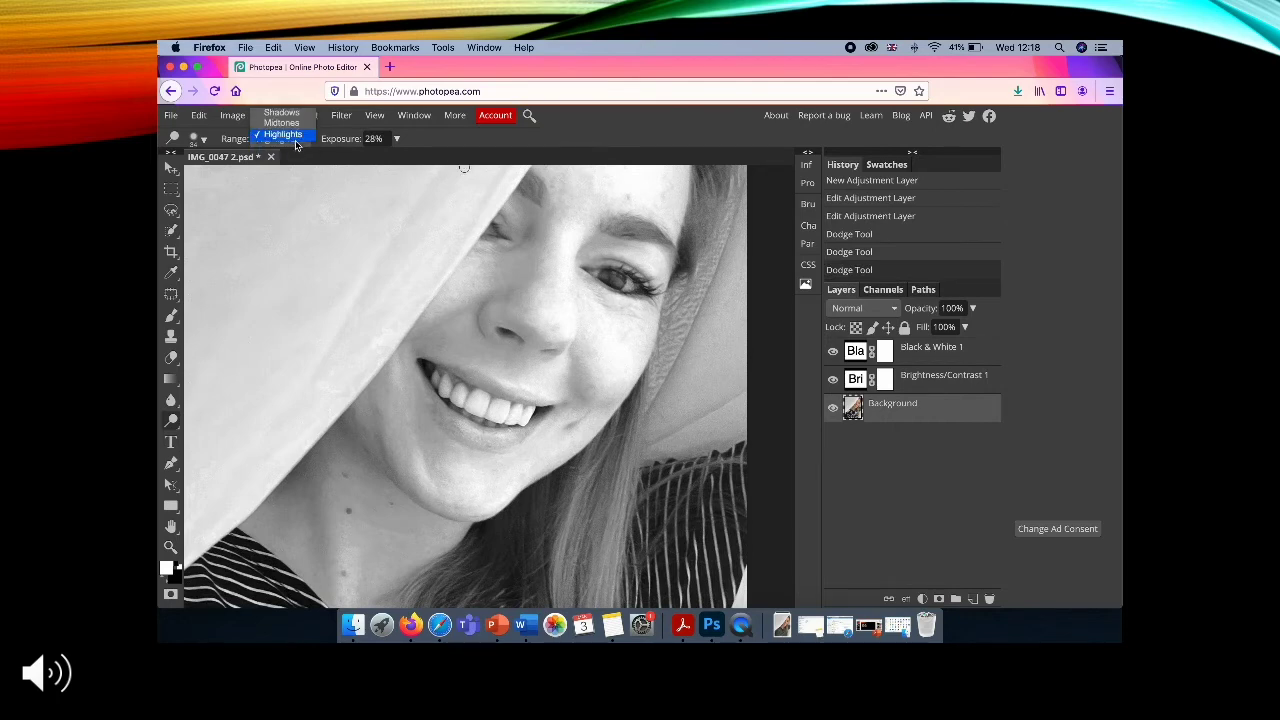
left_click(382, 139)
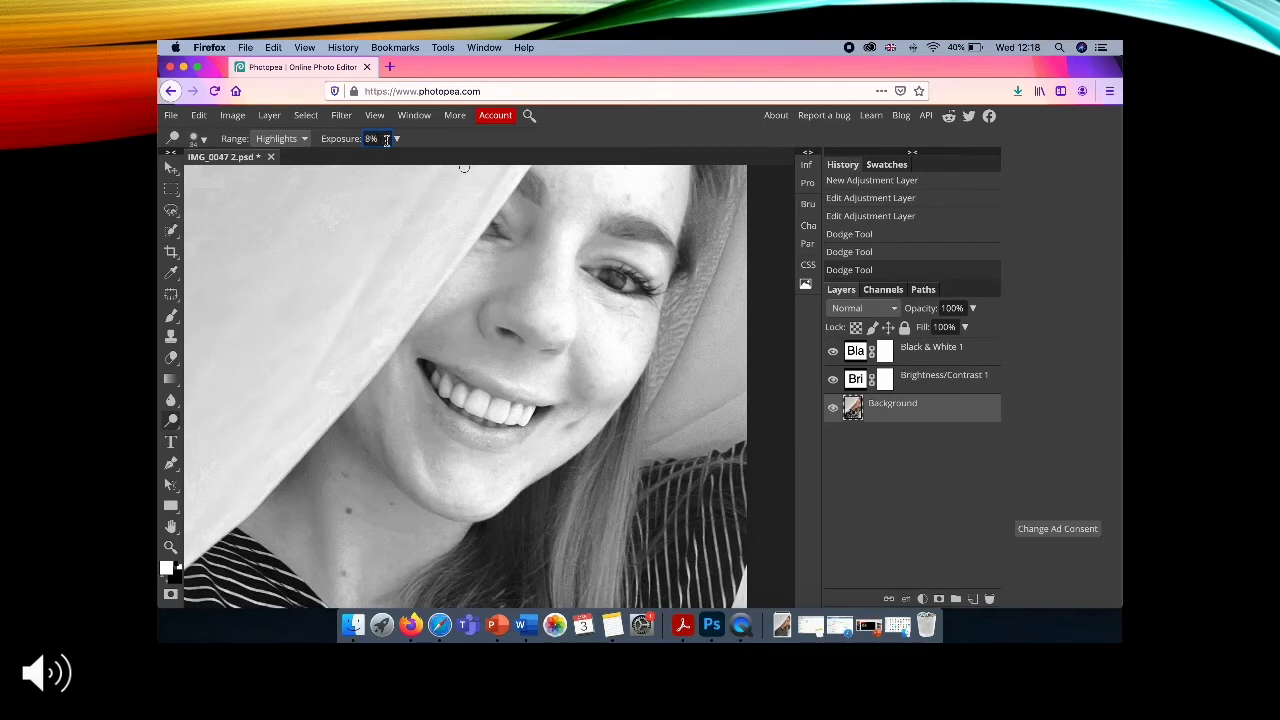
left_click(396, 139)
left_click_drag(345, 162, 339, 162)
scroll(614, 344, "down", 4)
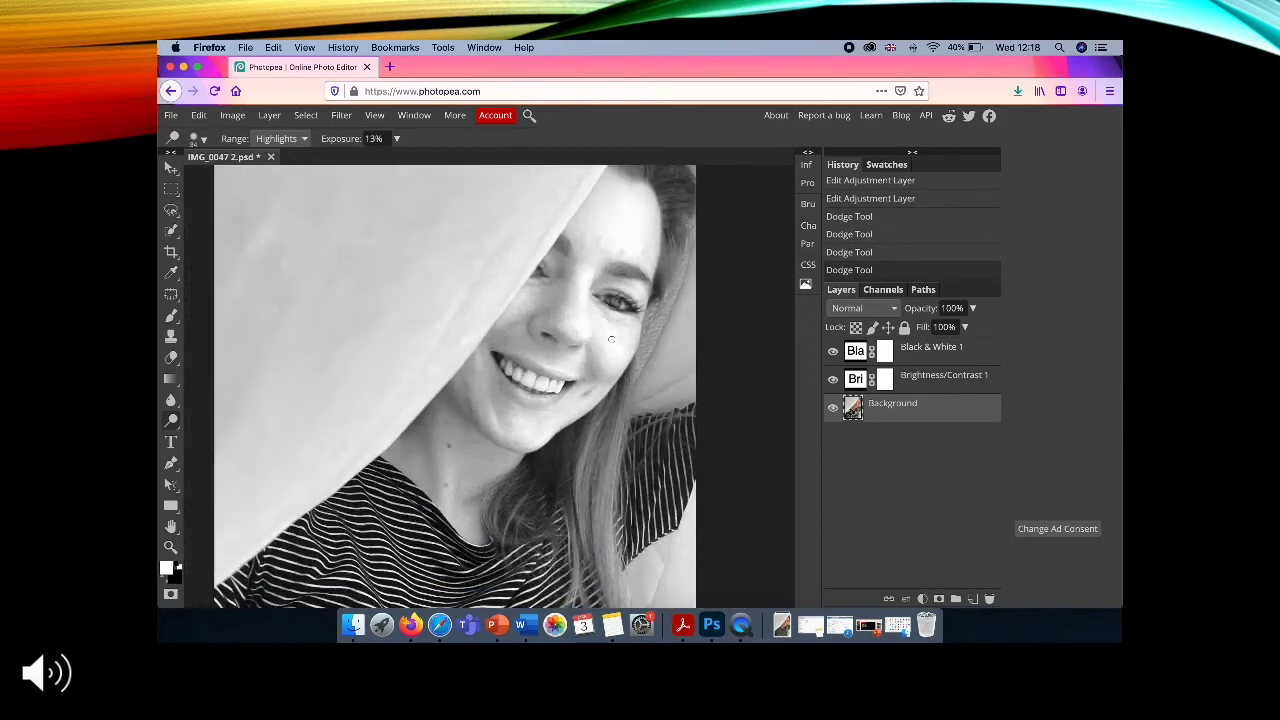
scroll(651, 380, "down", 2)
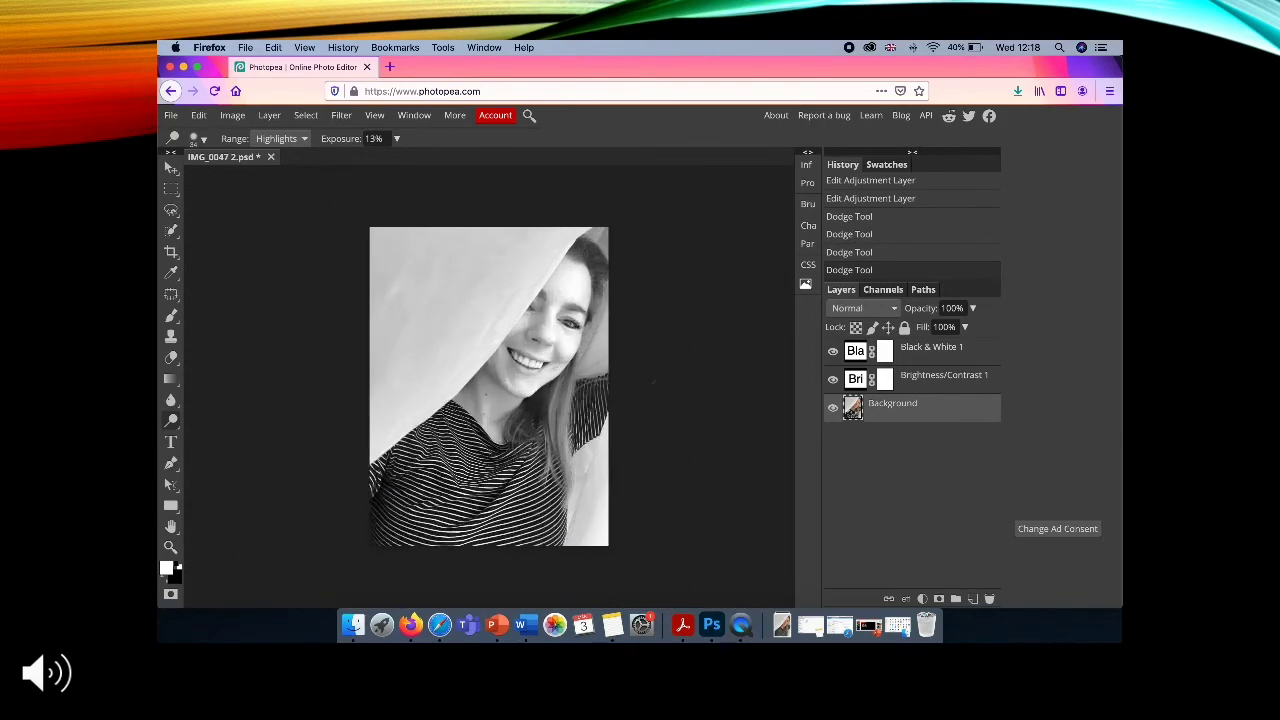
Choose the Burn tool, shrink its brush to a very small size and set the exposure to 30%.
right_click(172, 425)
left_click(223, 440)
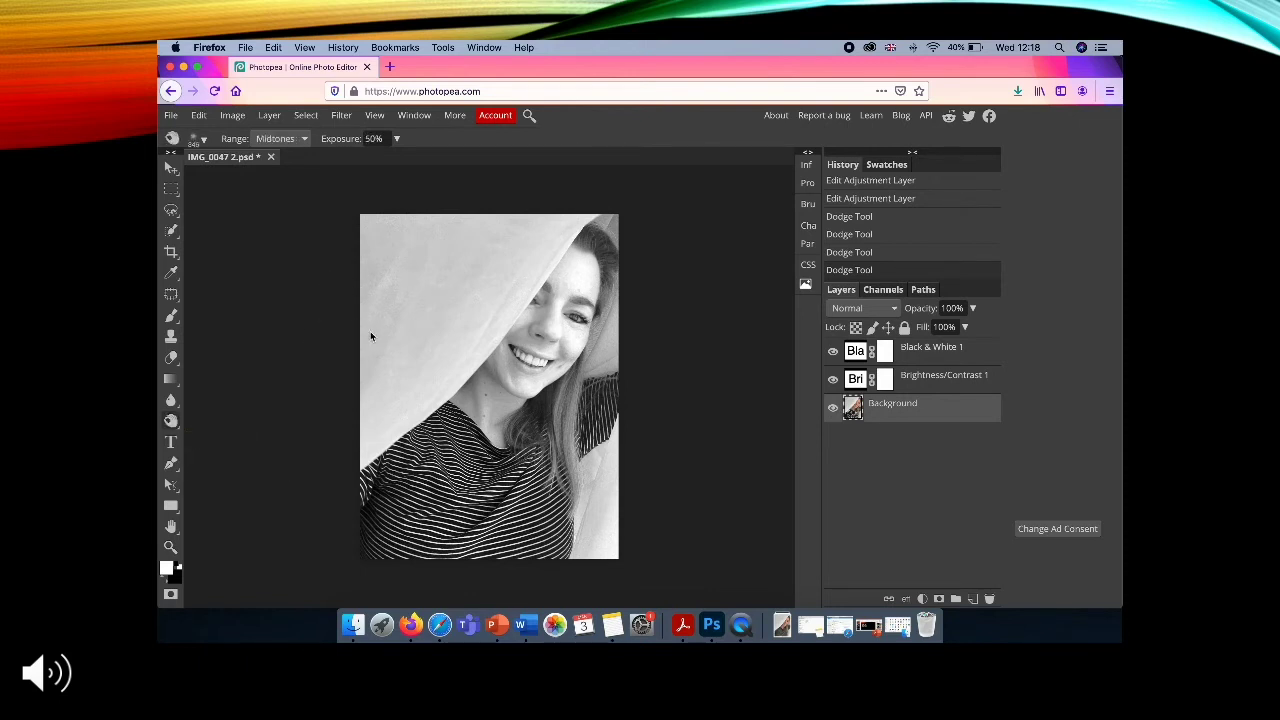
left_click(203, 140)
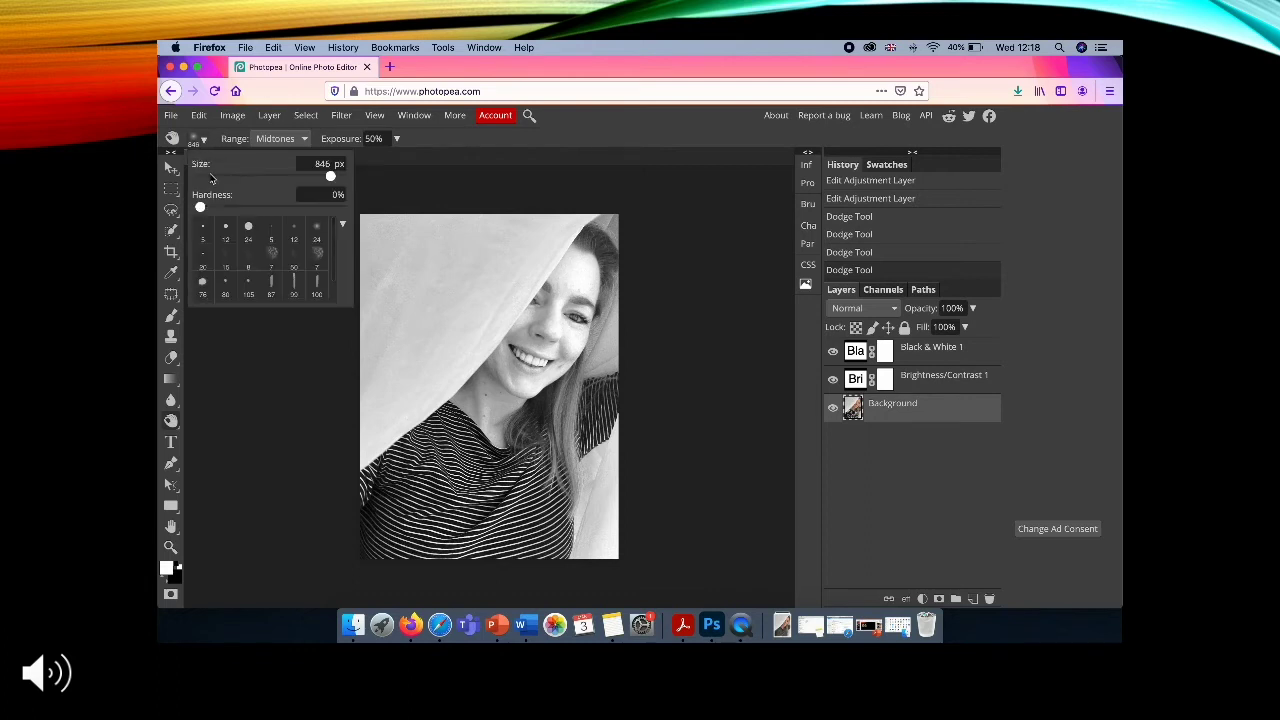
left_click(206, 178)
left_click_drag(206, 178, 211, 179)
left_click(395, 138)
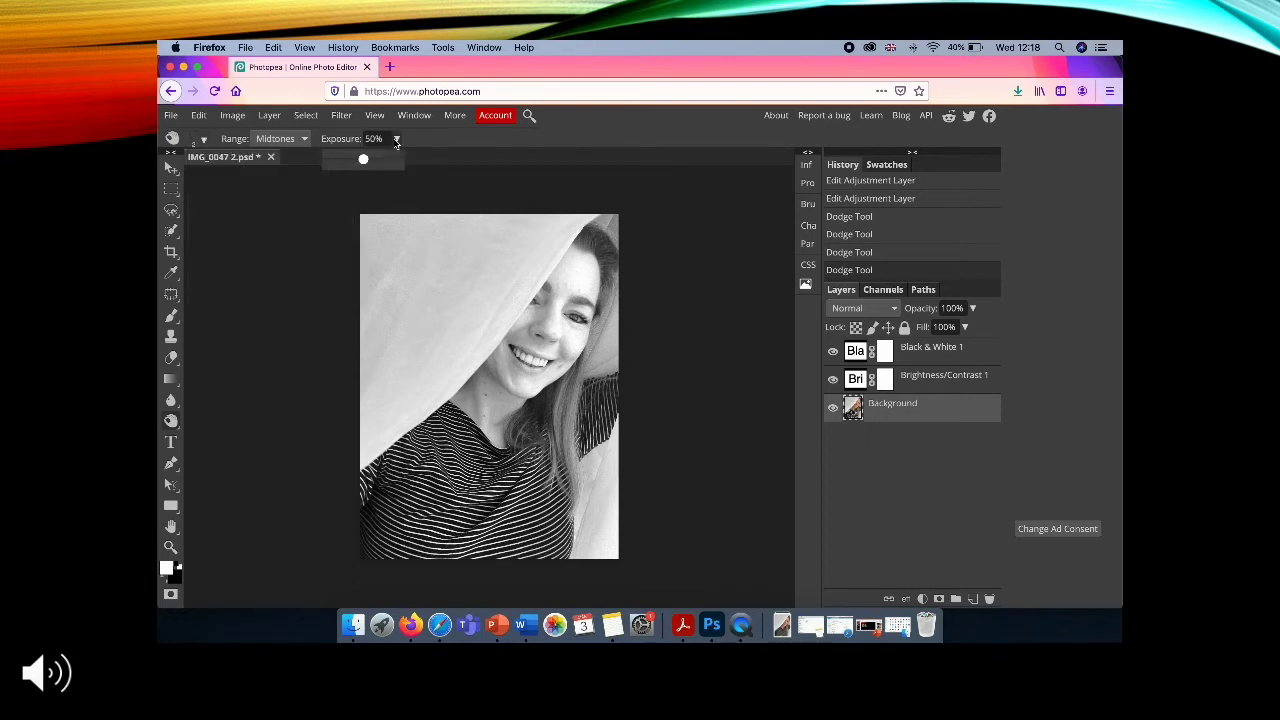
left_click_drag(362, 159, 349, 160)
Darken details of the portrait on the Background layer with several small Burn strokes in the Midtones range.
scroll(530, 306, "up", 5)
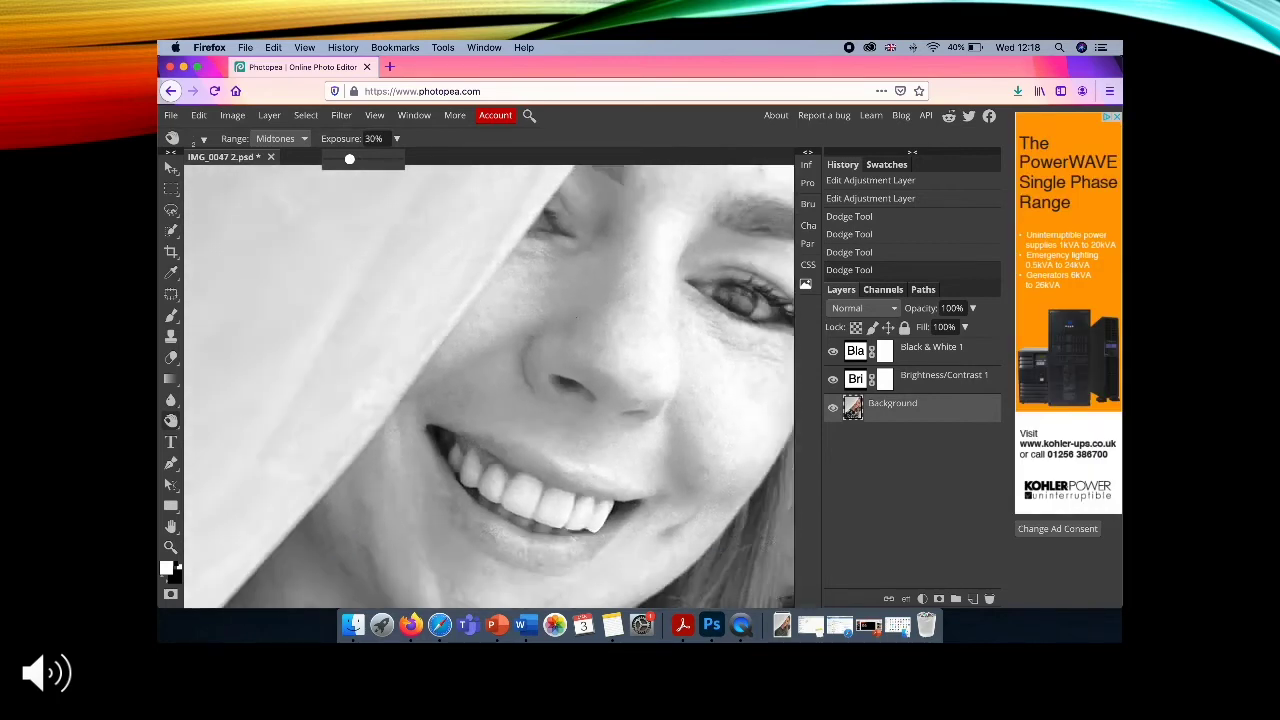
scroll(490, 387, "down", 5)
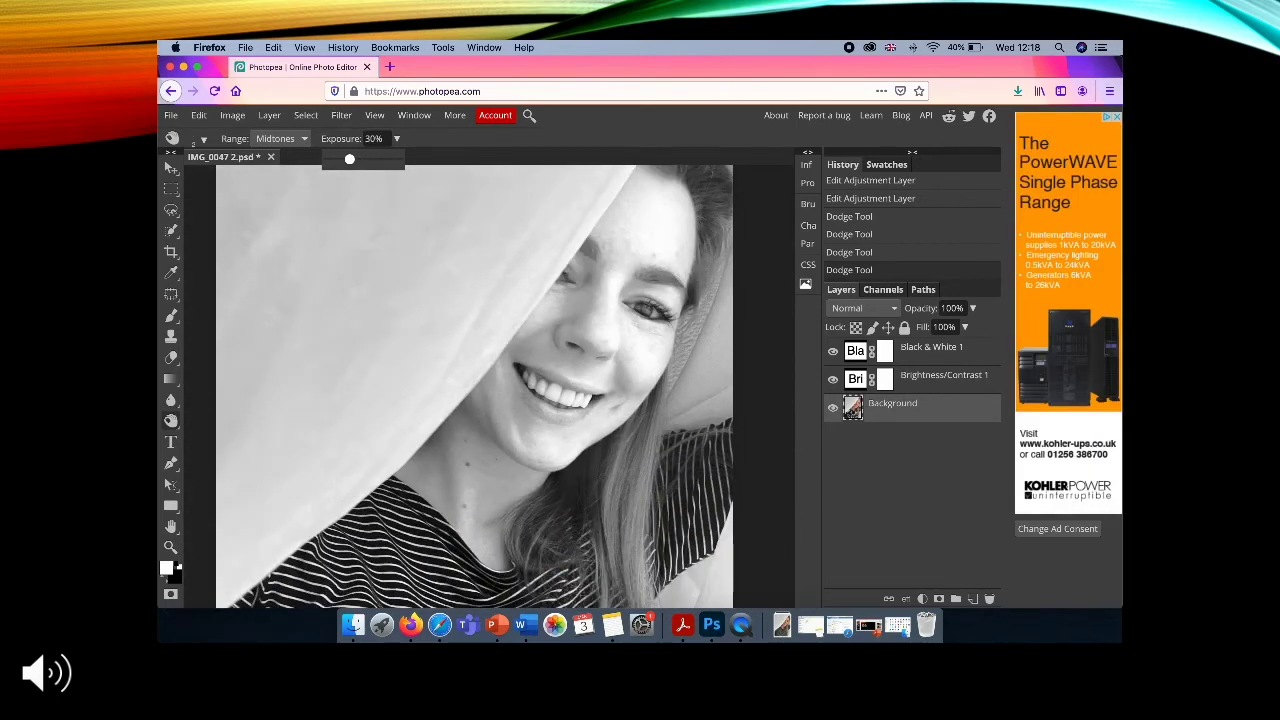
left_click_drag(430, 300, 470, 320)
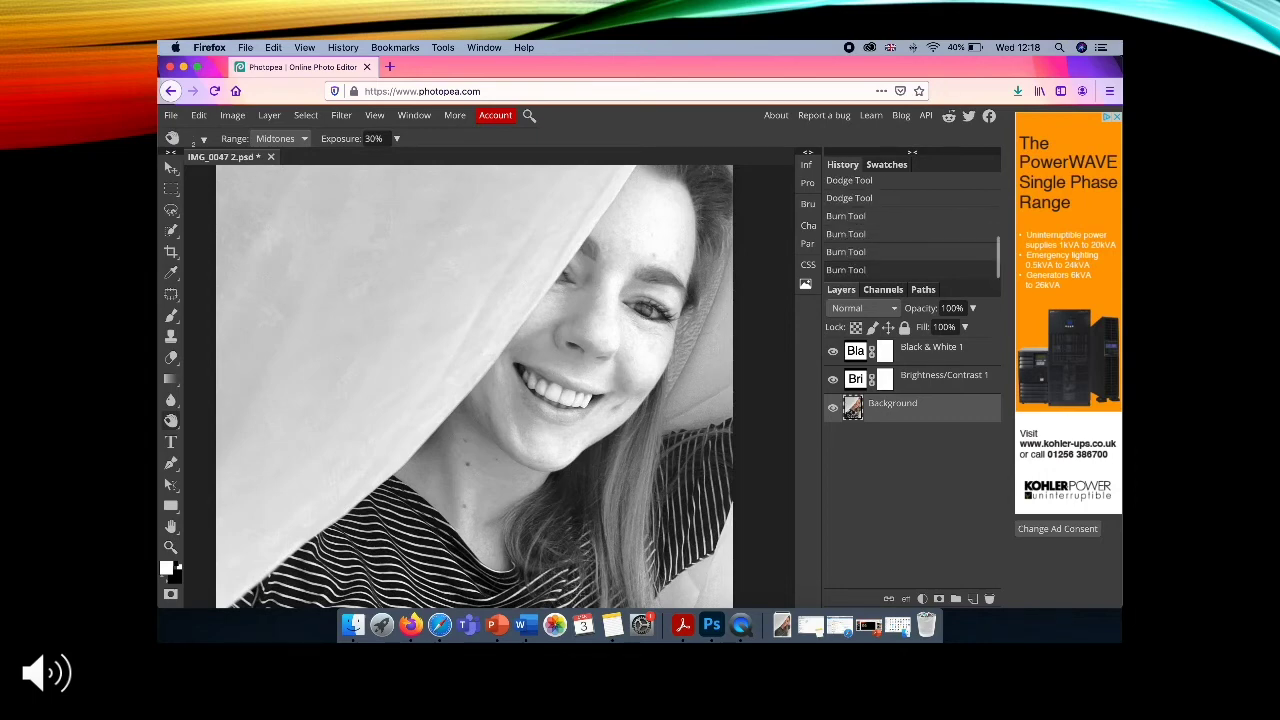
scroll(479, 387, "left", 1)
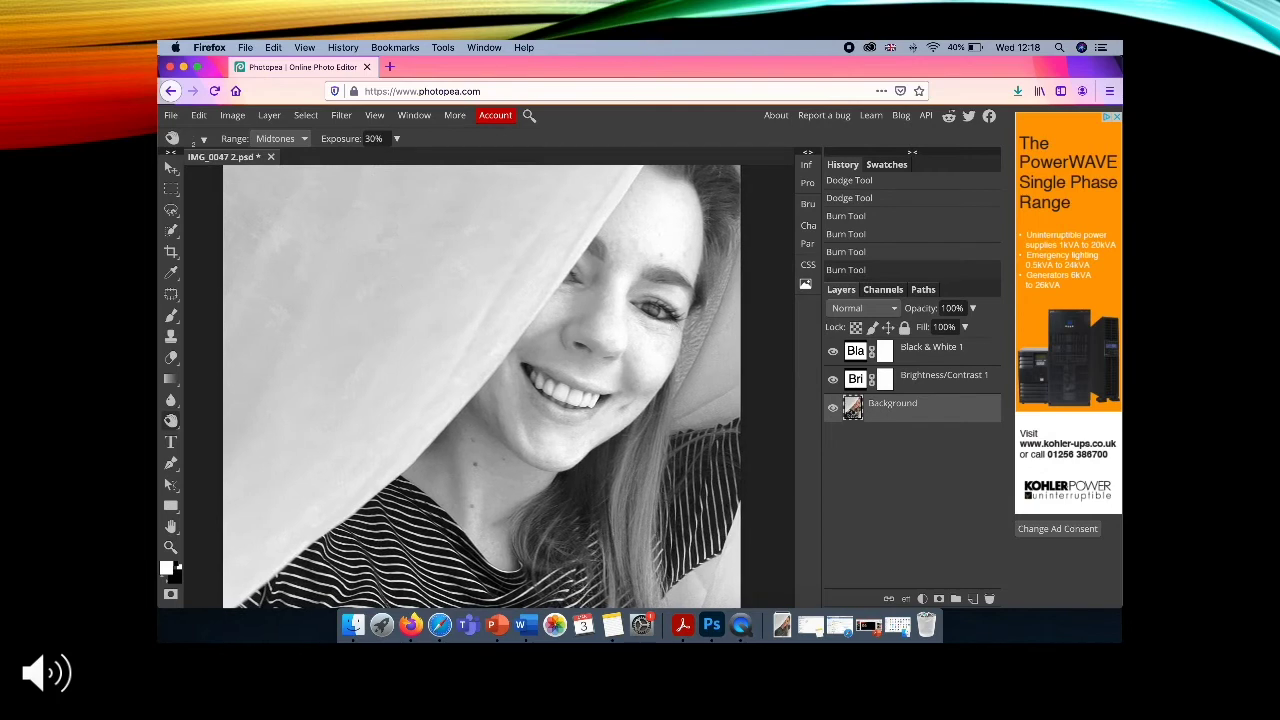
scroll(653, 369, "up", 2)
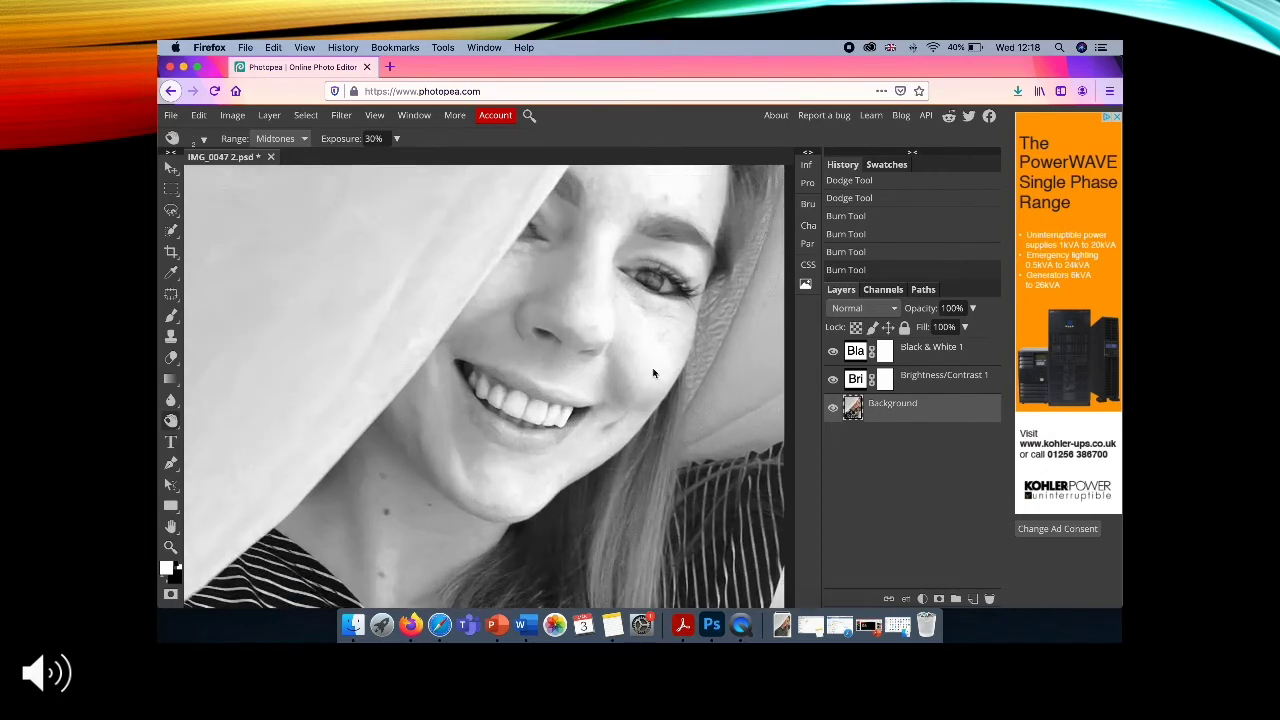
left_click(202, 139)
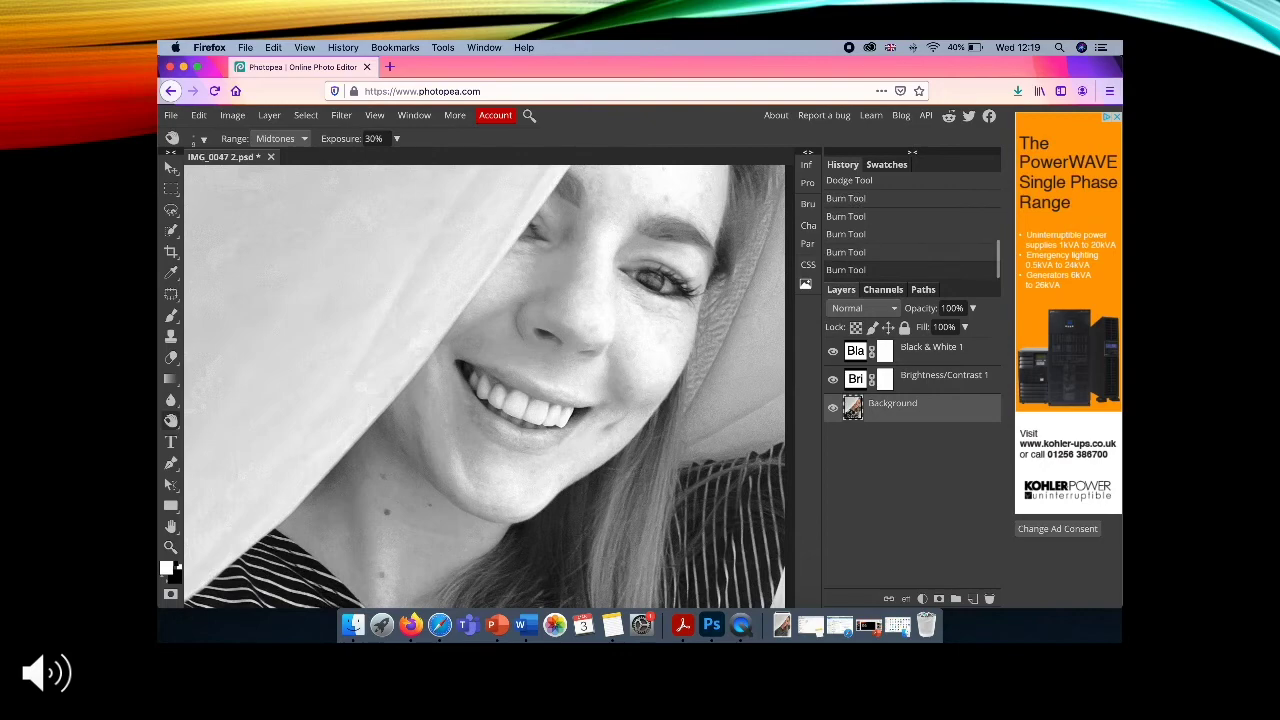
key("super+minus")
key("super+minus")
key("super+minus")
key("super+minus")
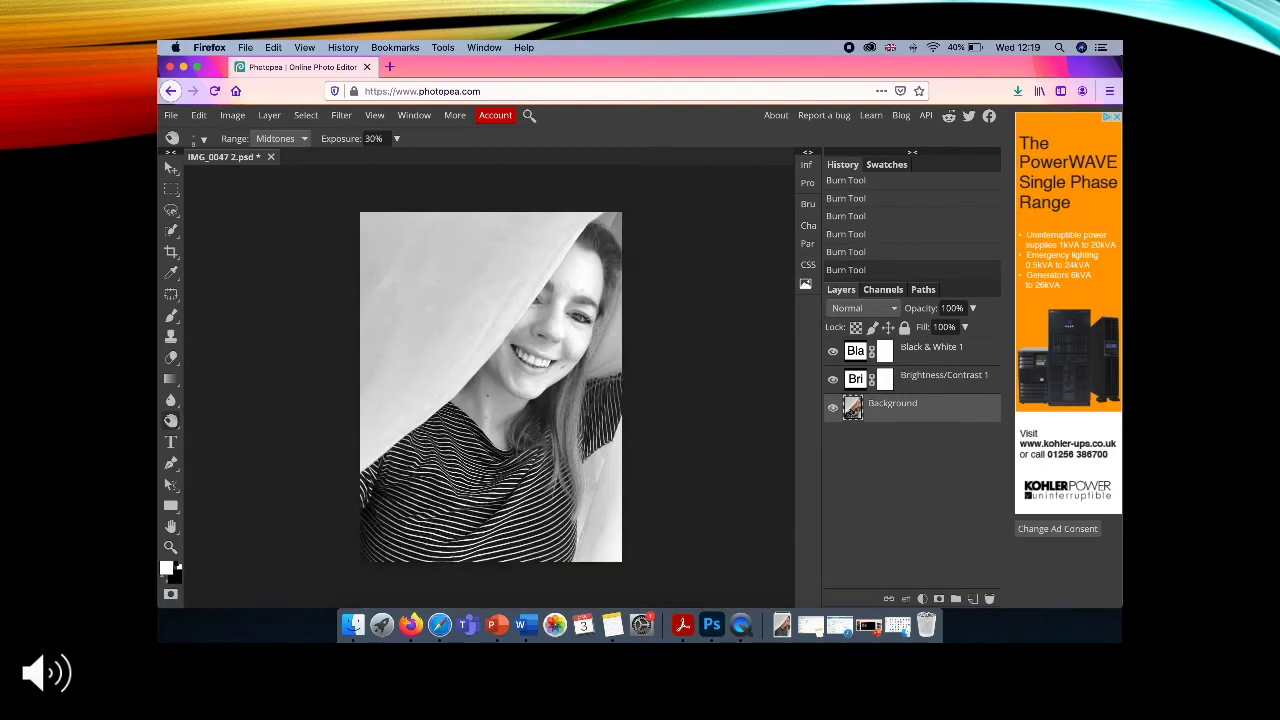
Apply Levels to the Background layer, lowering the white input to 249 and raising the black input slightly.
key("super+plus")
key("super+plus")
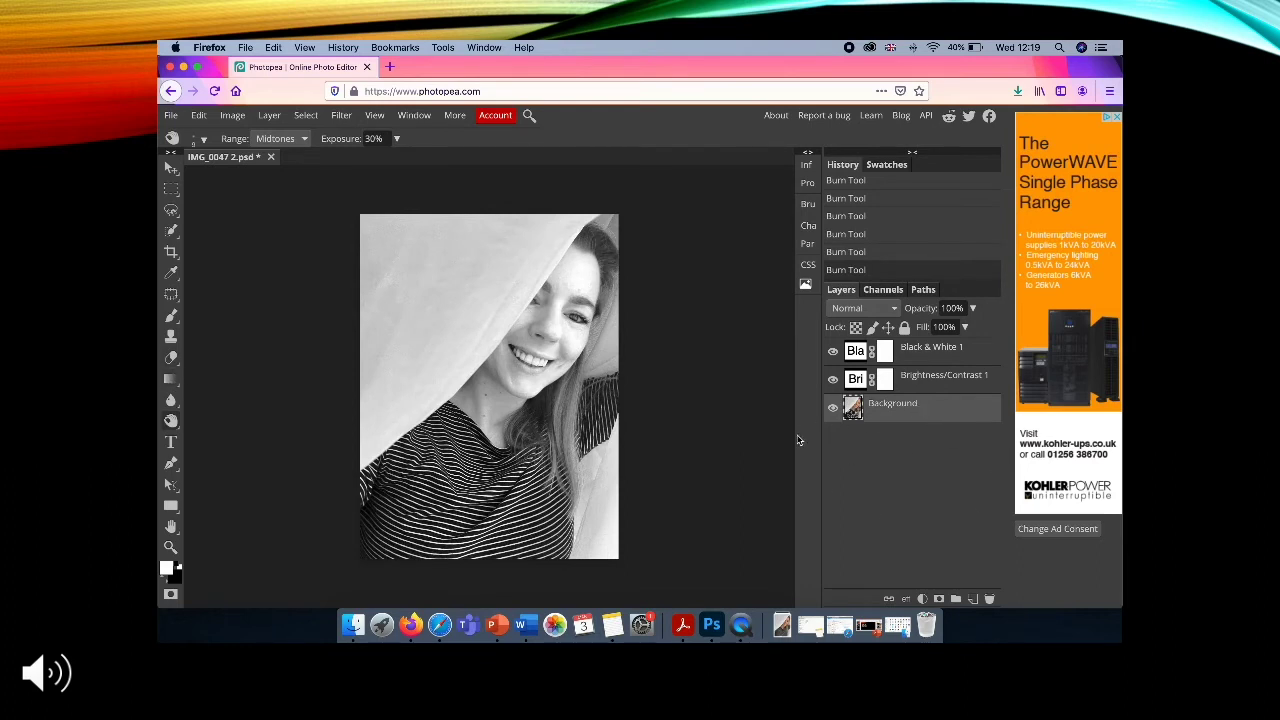
key("super+l")
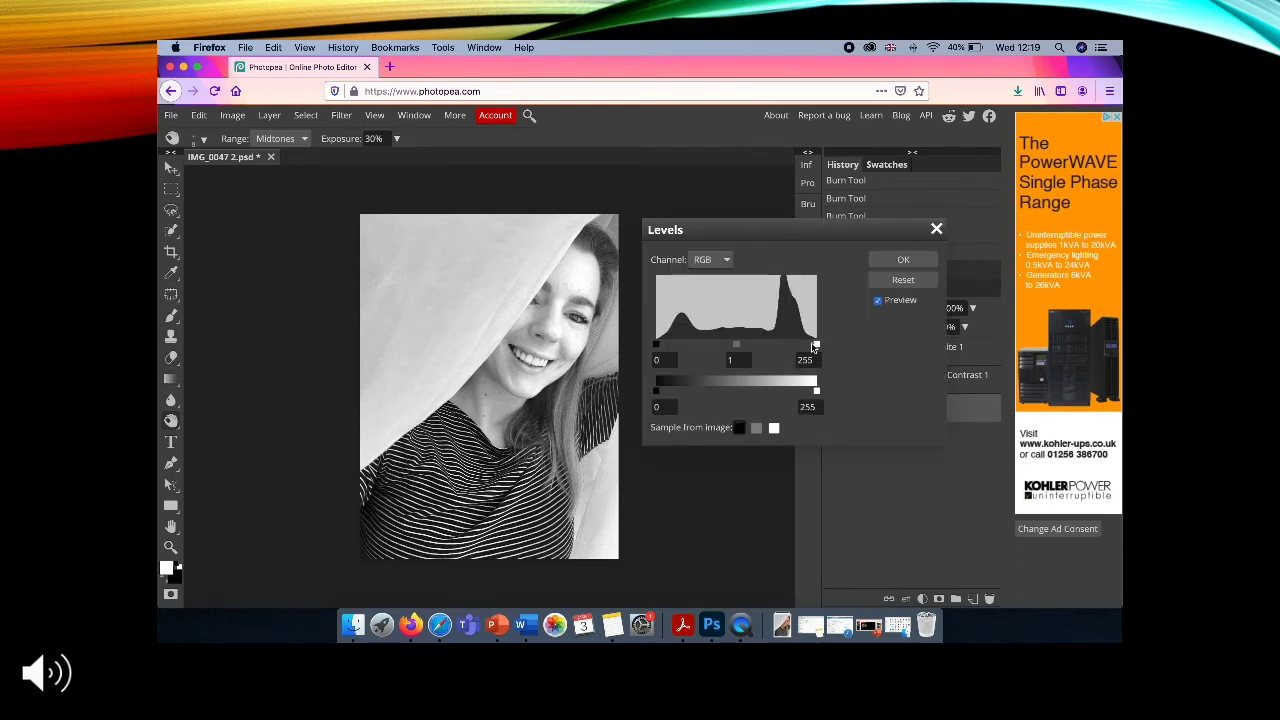
left_click_drag(813, 347, 822, 348)
left_click_drag(815, 346, 806, 347)
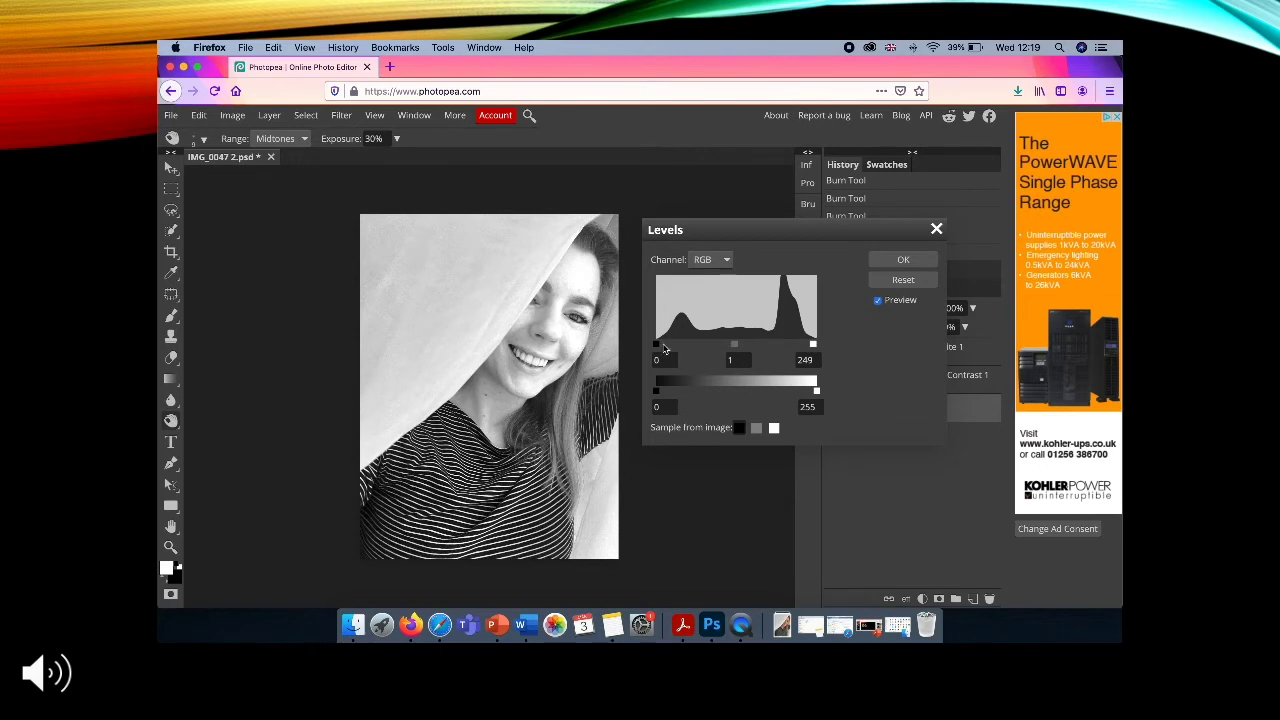
left_click_drag(662, 347, 673, 347)
left_click(903, 263)
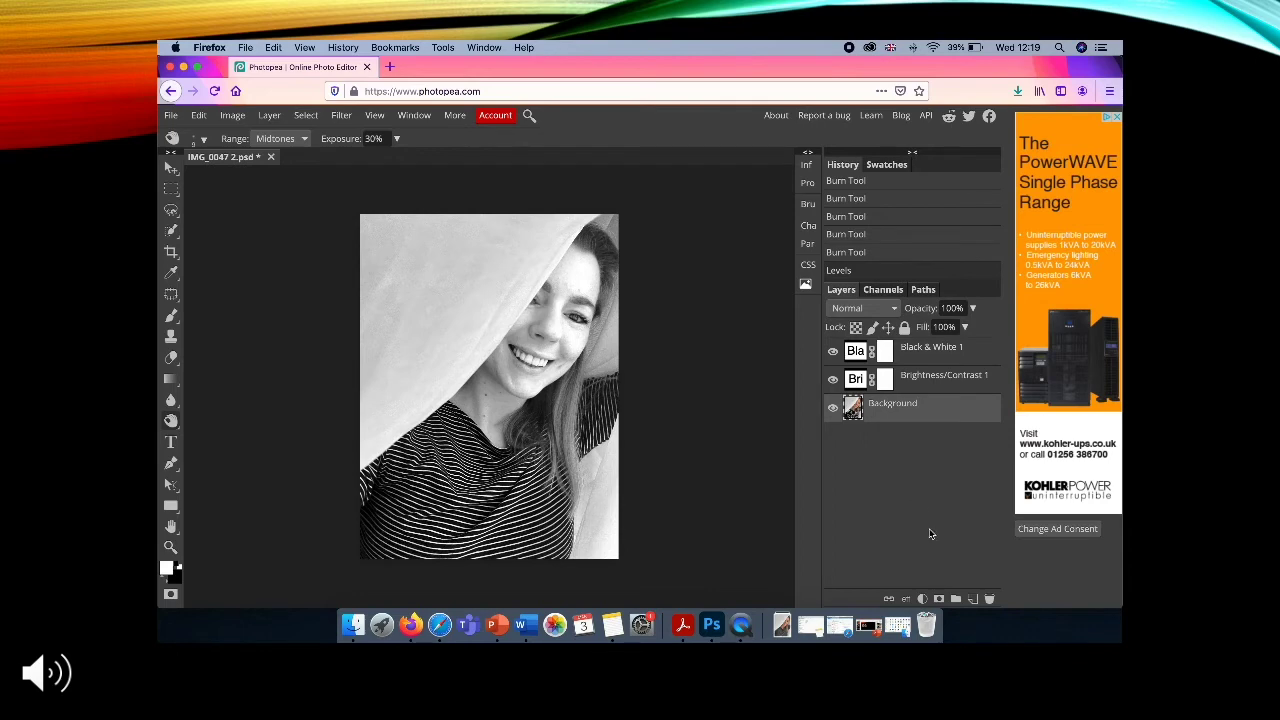
Bring up the JPG export for the edited portrait and dismiss it without saving.
left_click(171, 115)
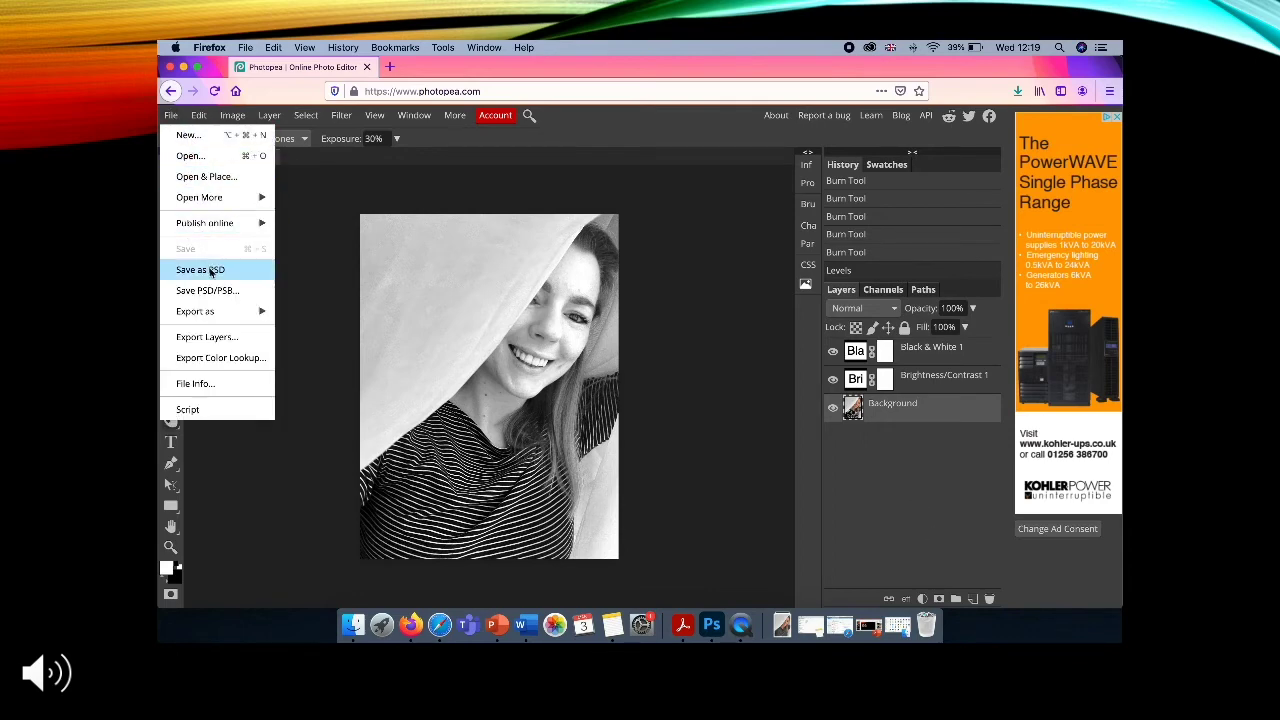
mouse_move(211, 316)
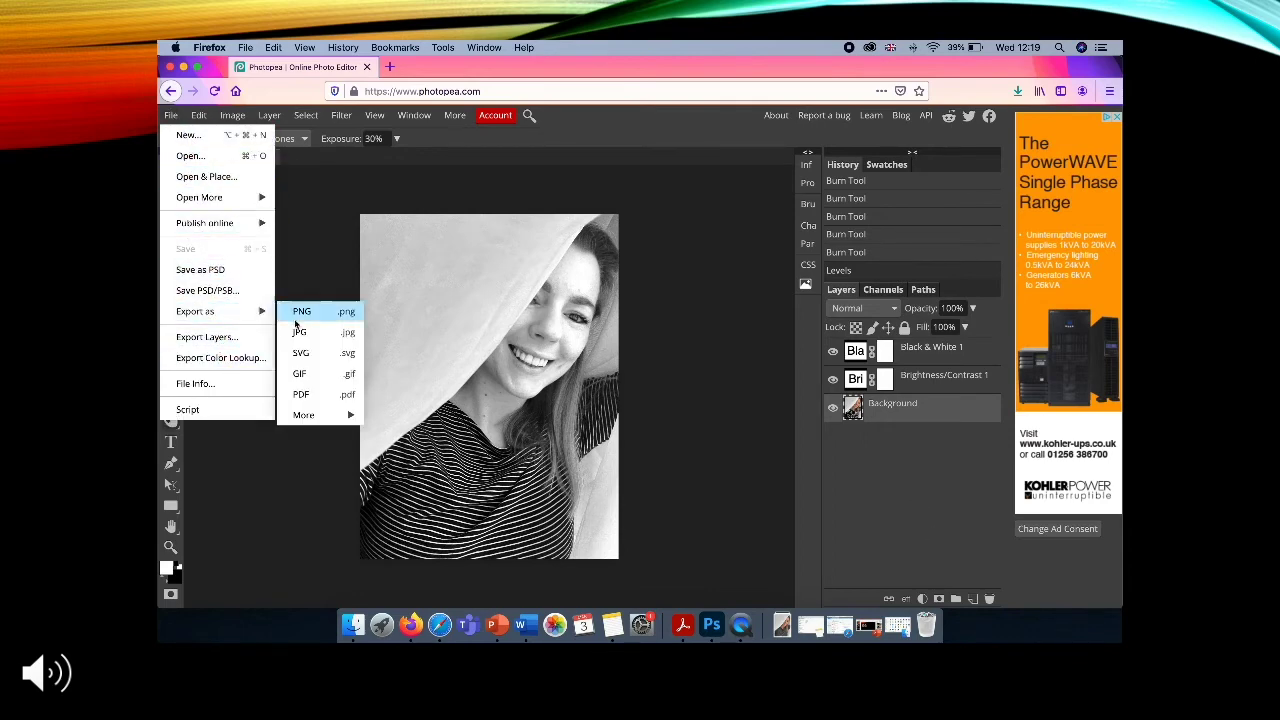
left_click(307, 332)
key("Escape")
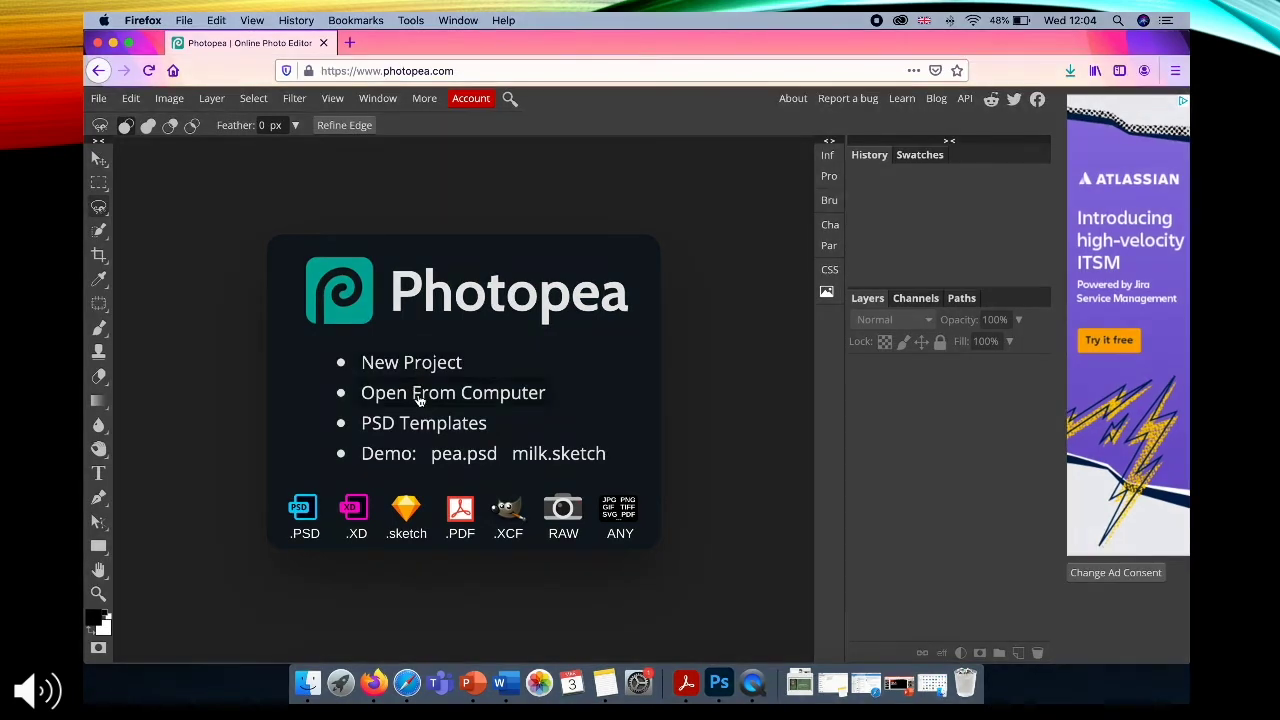
Open IMG_0039.JPG from the computer and add a Black & White adjustment layer.
left_click(420, 397)
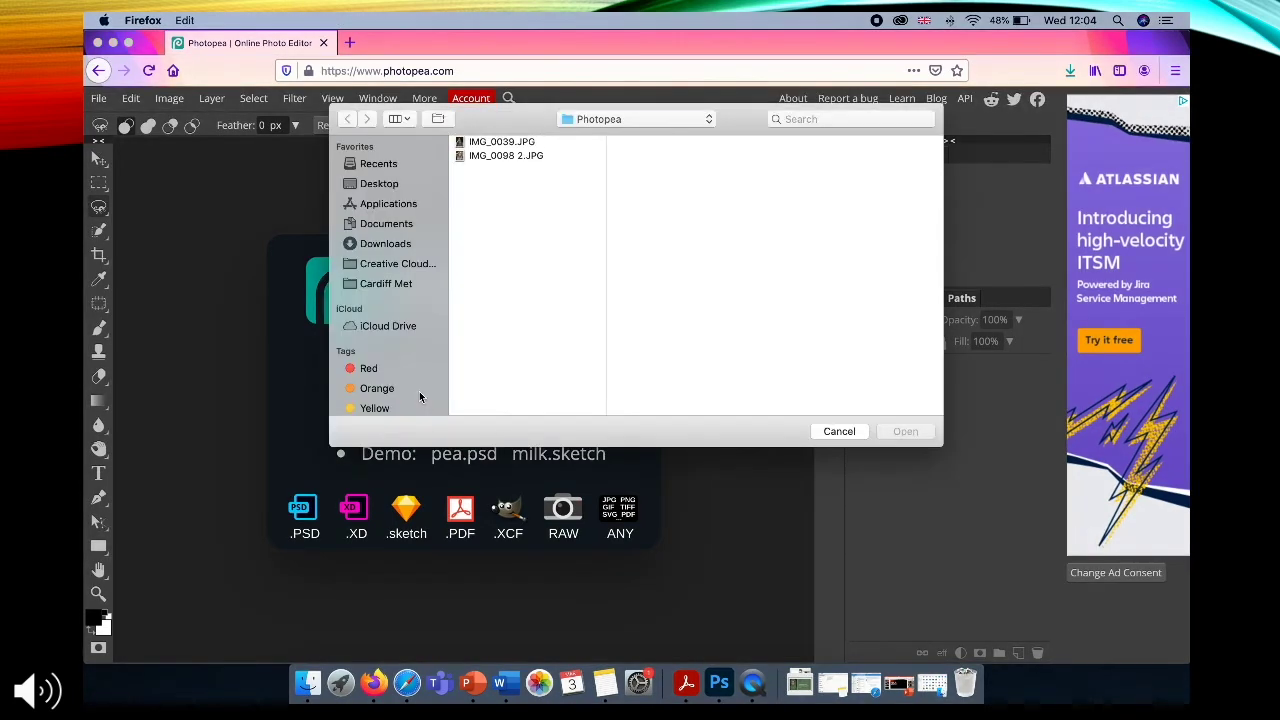
double_click(503, 143)
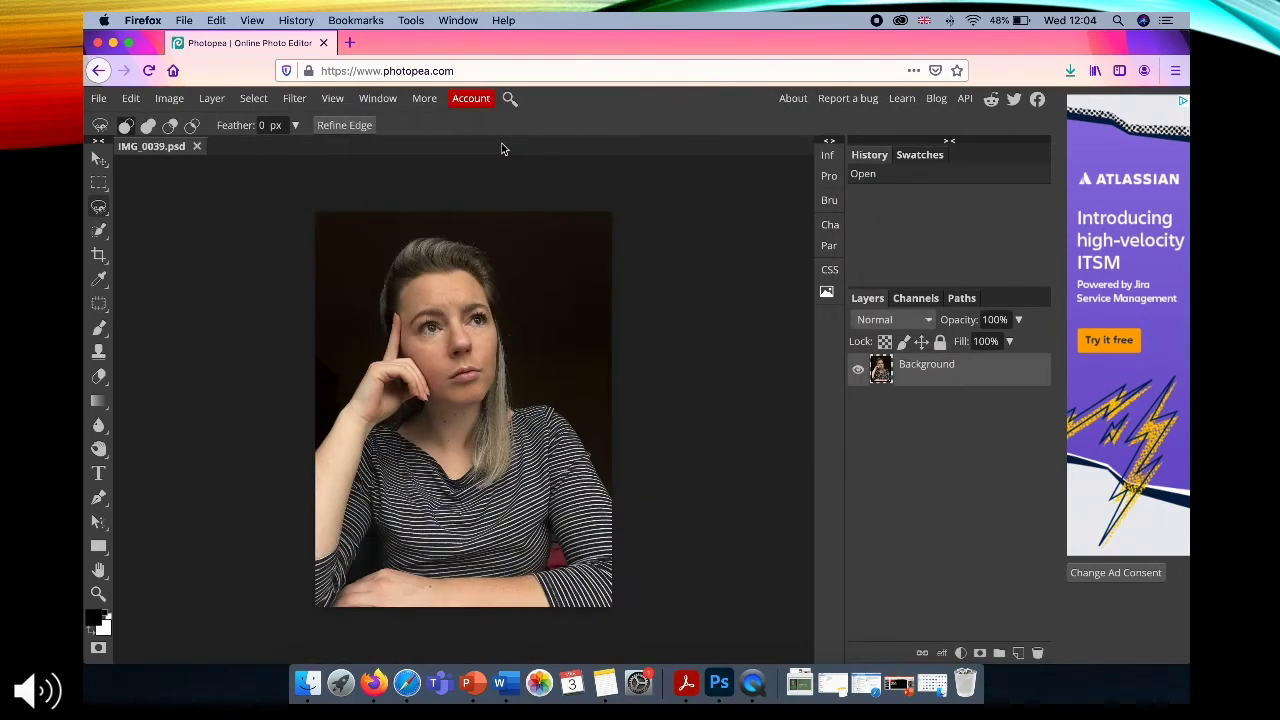
left_click(961, 653)
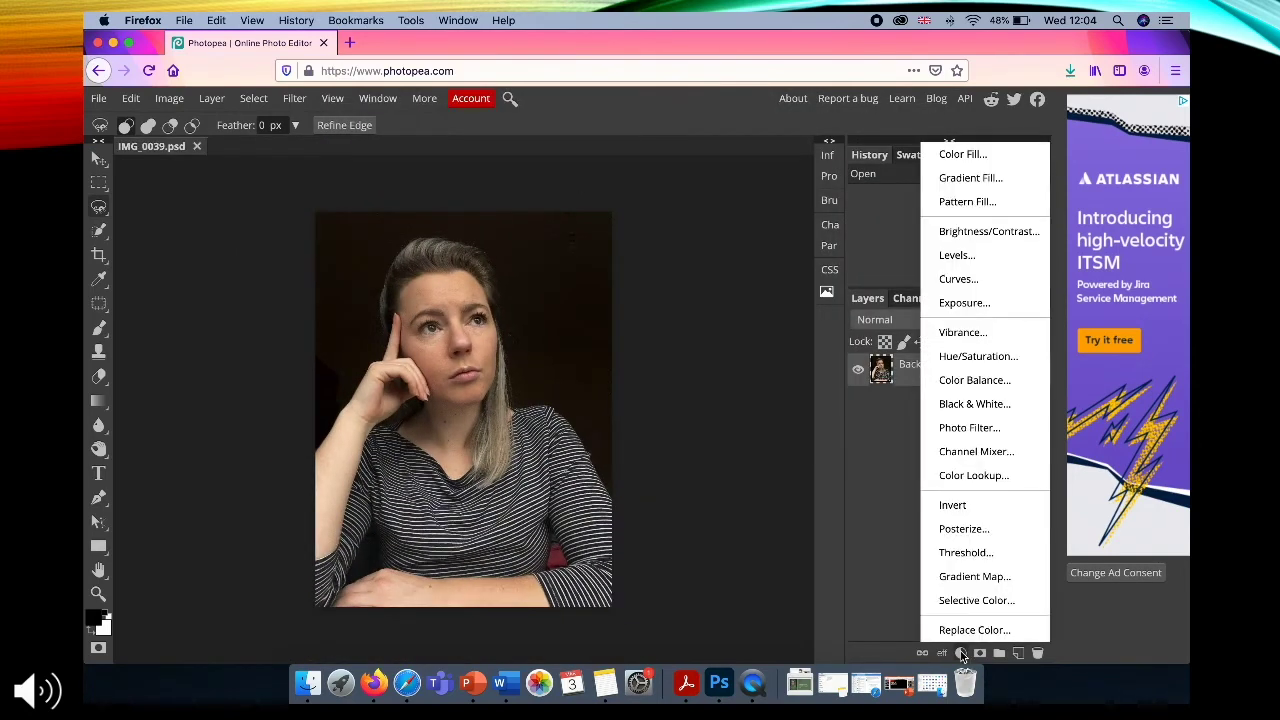
left_click(989, 405)
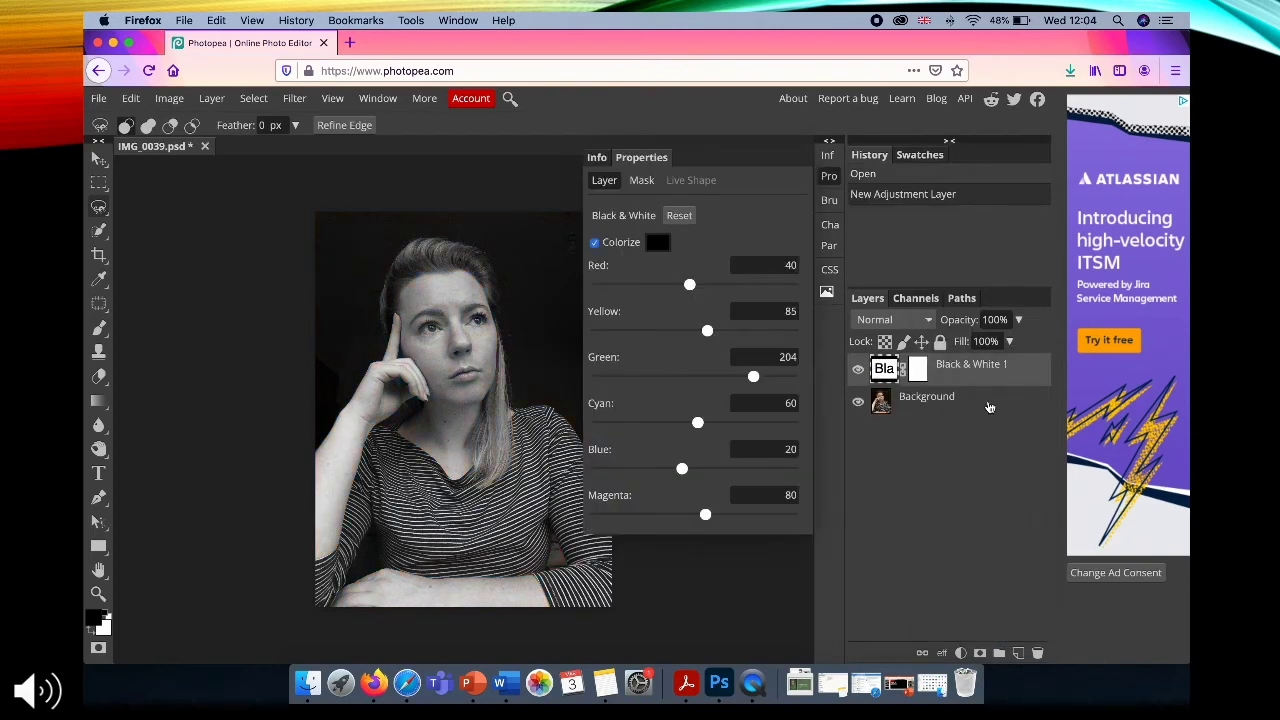
Set the Black & White adjustment to Red 15, Yellow 80, Green -200, Cyan -123, Blue -130 and Magenta -200, and compare before and after.
mouse_move(695, 288)
left_mouse_down()
mouse_move(637, 287)
mouse_move(760, 287)
mouse_move(660, 288)
mouse_move(679, 291)
left_mouse_up()
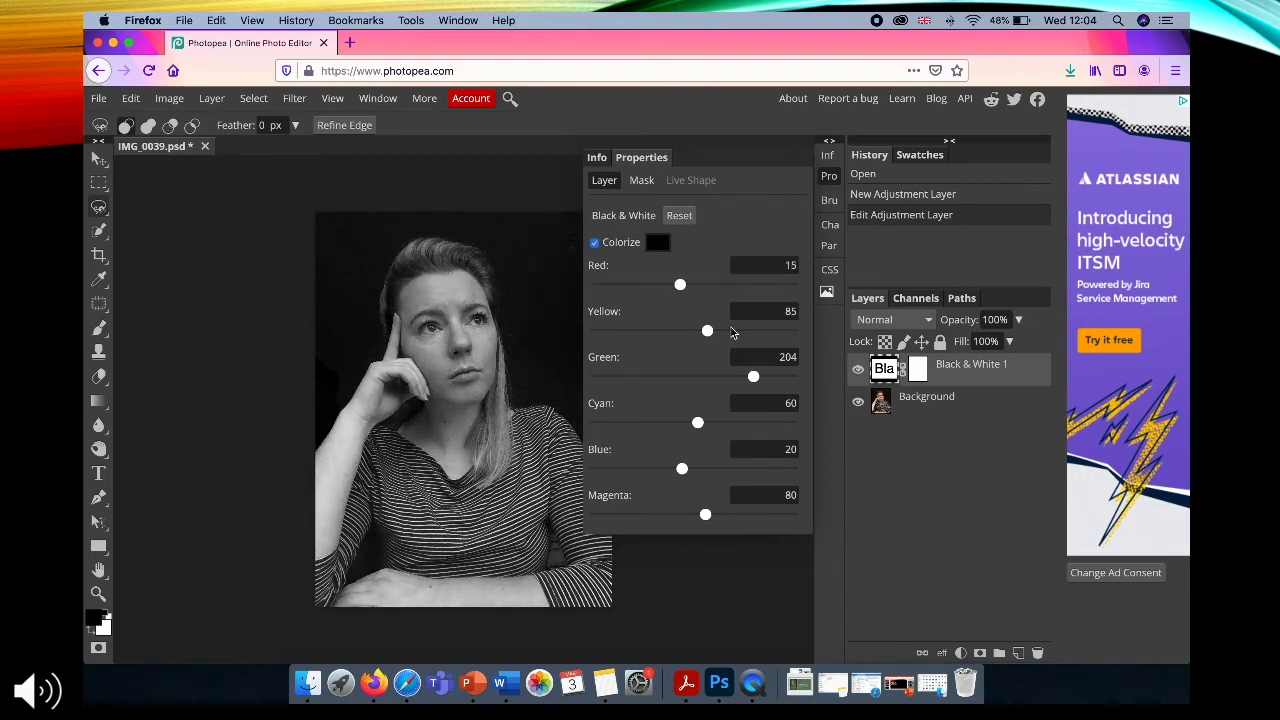
mouse_move(709, 331)
left_mouse_down()
mouse_move(694, 331)
mouse_move(705, 335)
left_mouse_up()
left_click_drag(753, 377, 578, 376)
left_click_drag(698, 422, 627, 422)
left_click_drag(687, 481, 629, 481)
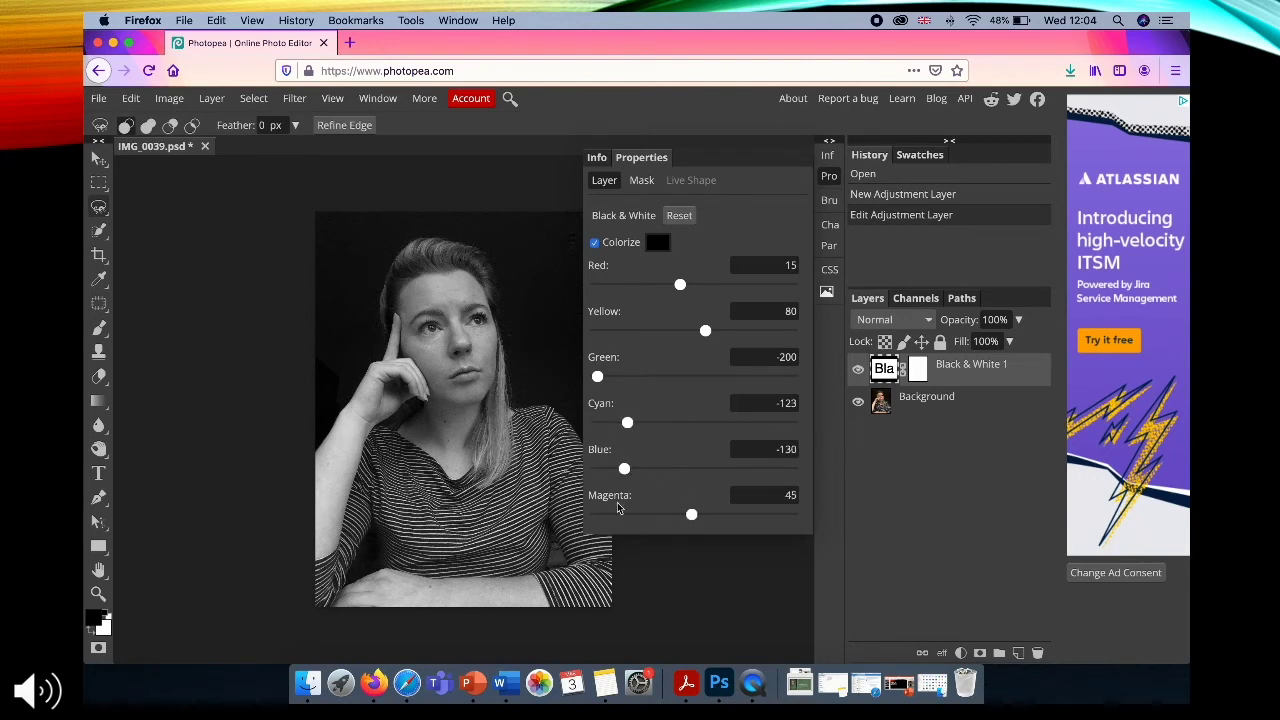
left_click_drag(705, 514, 556, 555)
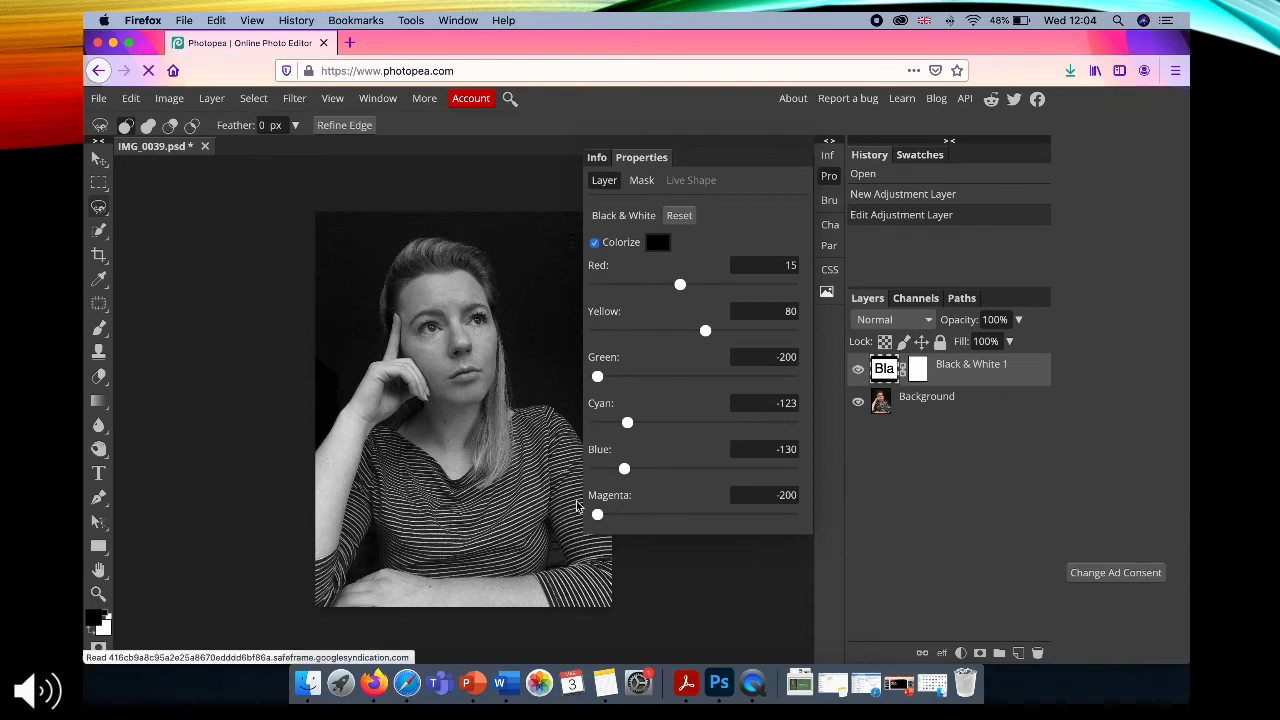
left_click(829, 176)
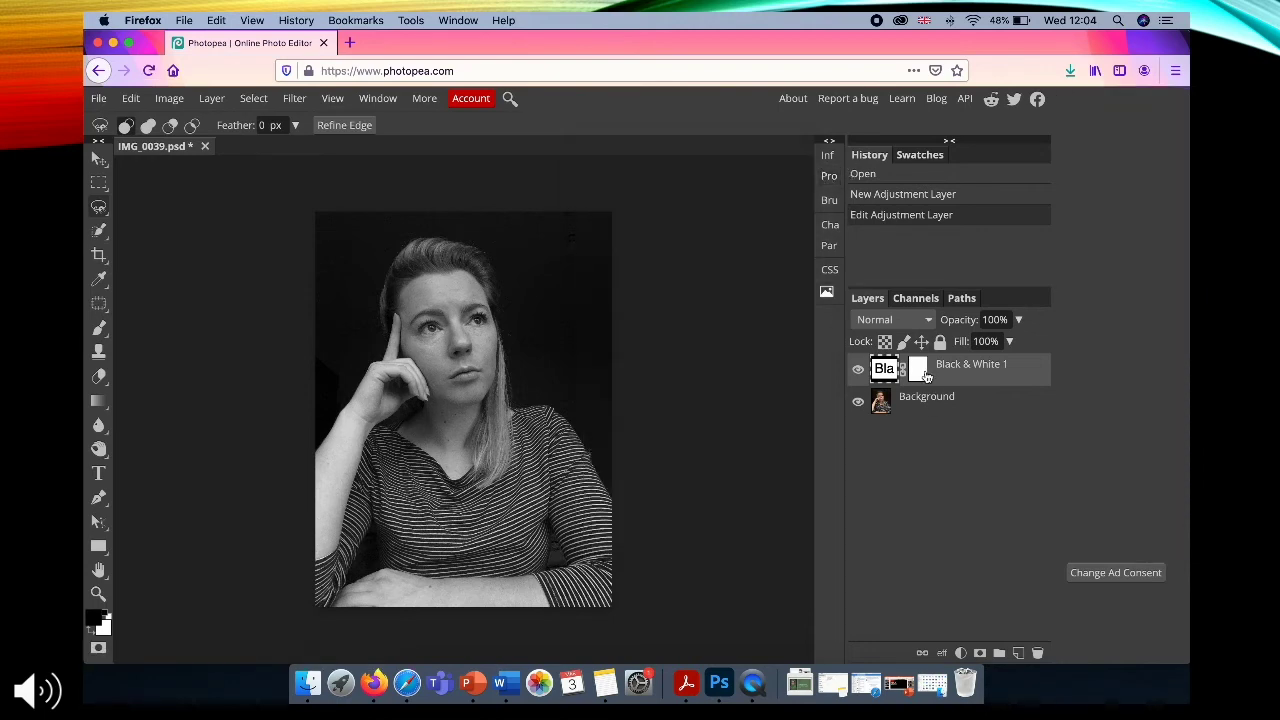
left_click(858, 373)
left_click(858, 373)
Add a Curves adjustment layer directly above the Background, lowering a shadow point and raising a highlight point into an S-curve.
left_click(935, 404)
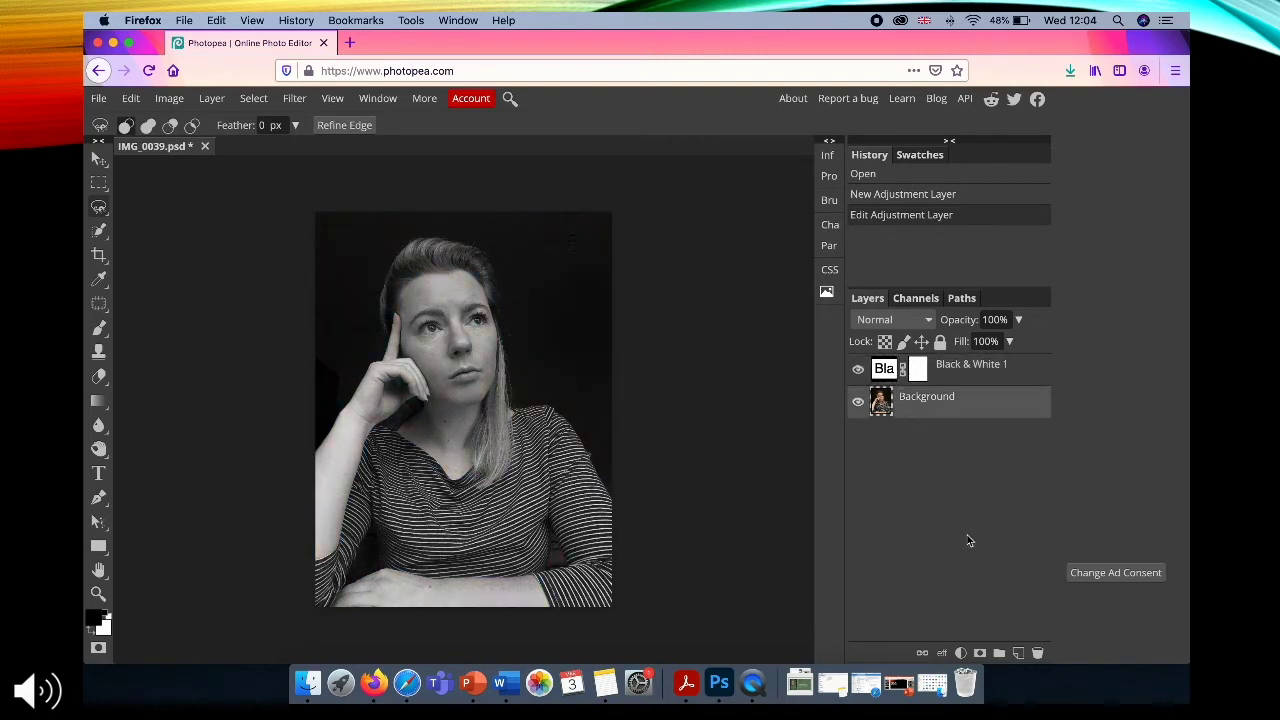
left_click(960, 652)
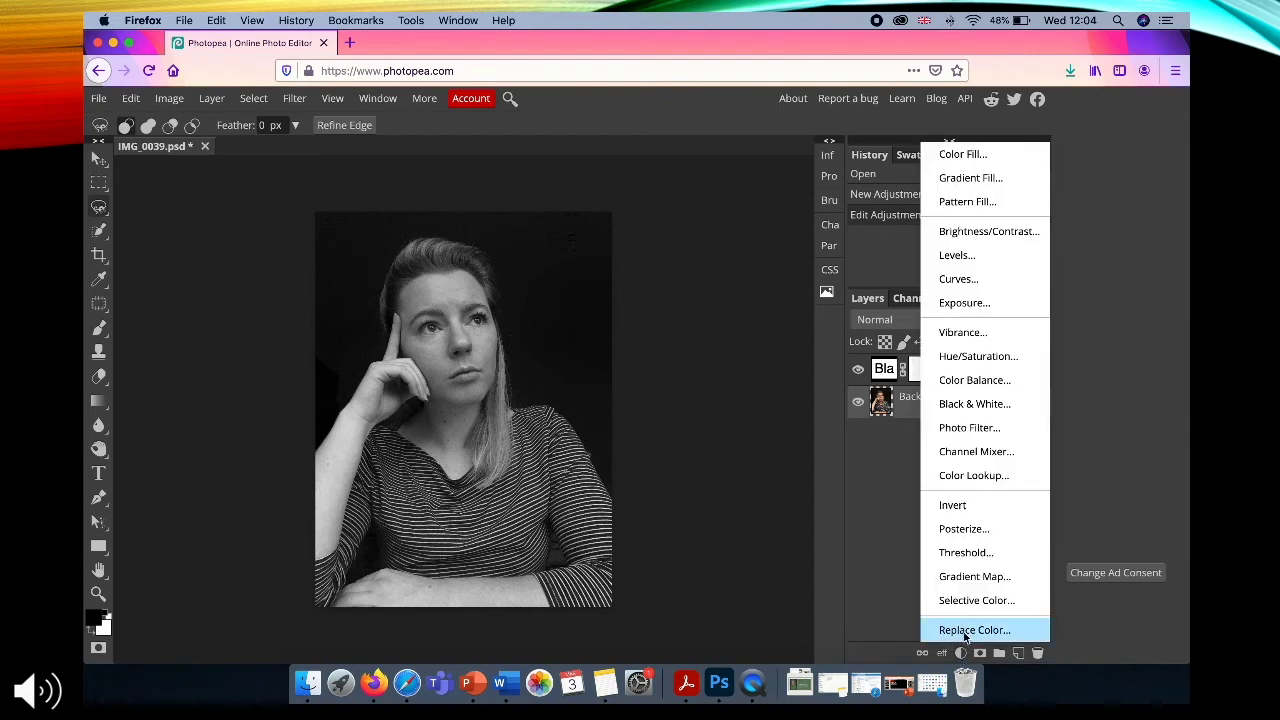
left_click(960, 280)
mouse_move(633, 408)
left_mouse_down()
mouse_move(622, 395)
mouse_move(638, 418)
left_mouse_up()
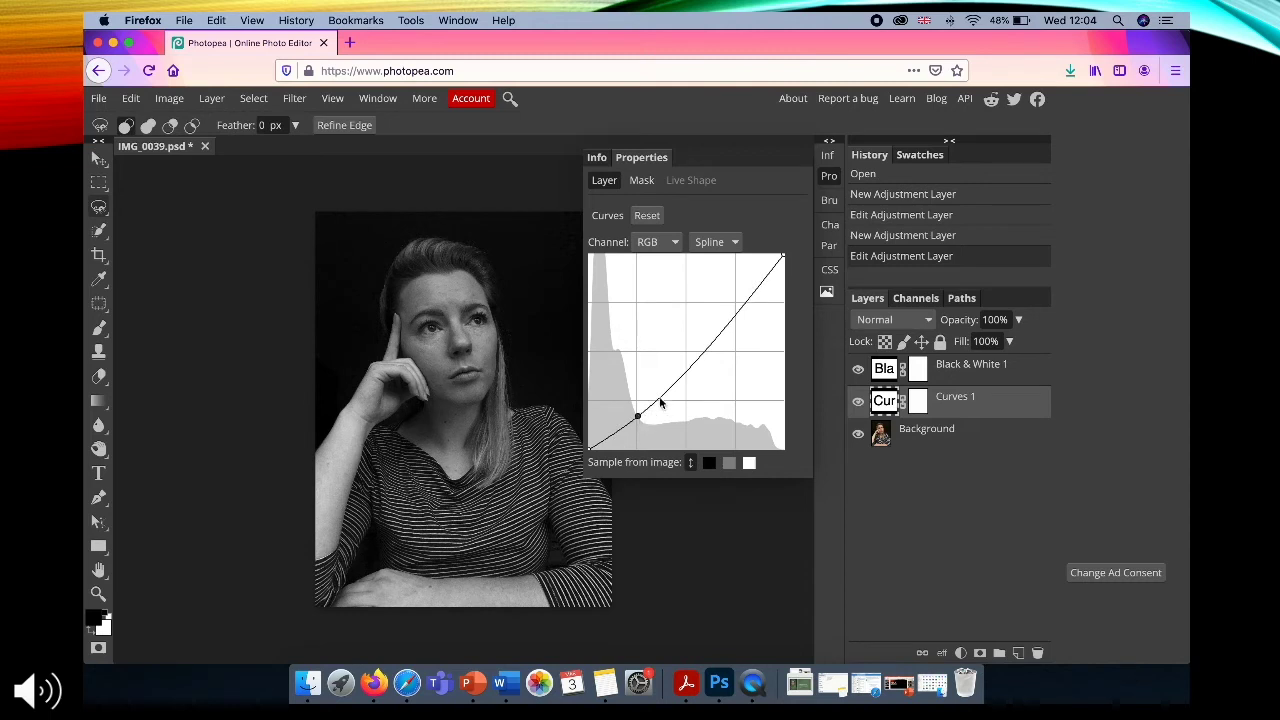
mouse_move(735, 318)
left_mouse_down()
mouse_move(737, 294)
mouse_move(716, 310)
mouse_move(714, 272)
mouse_move(714, 311)
left_mouse_up()
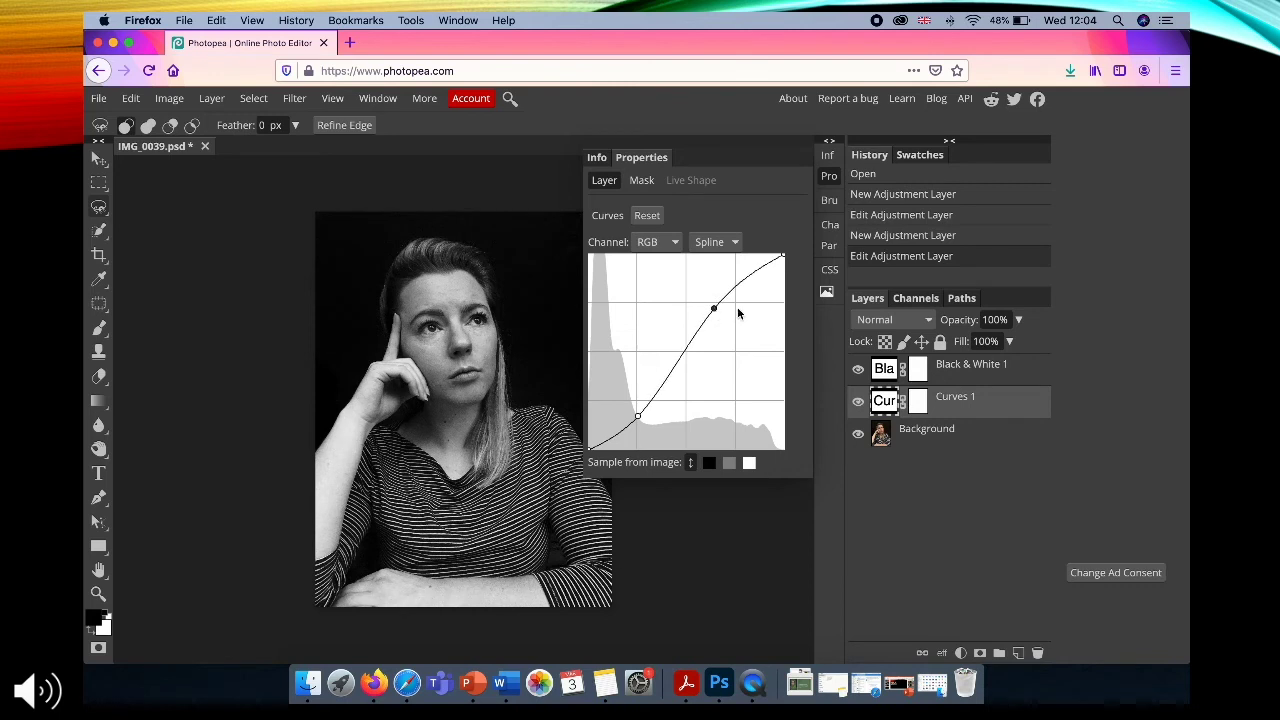
Move both curve points closer to the midtones and compare the portrait with the Curves layer hidden and shown.
left_click_drag(638, 415, 670, 381)
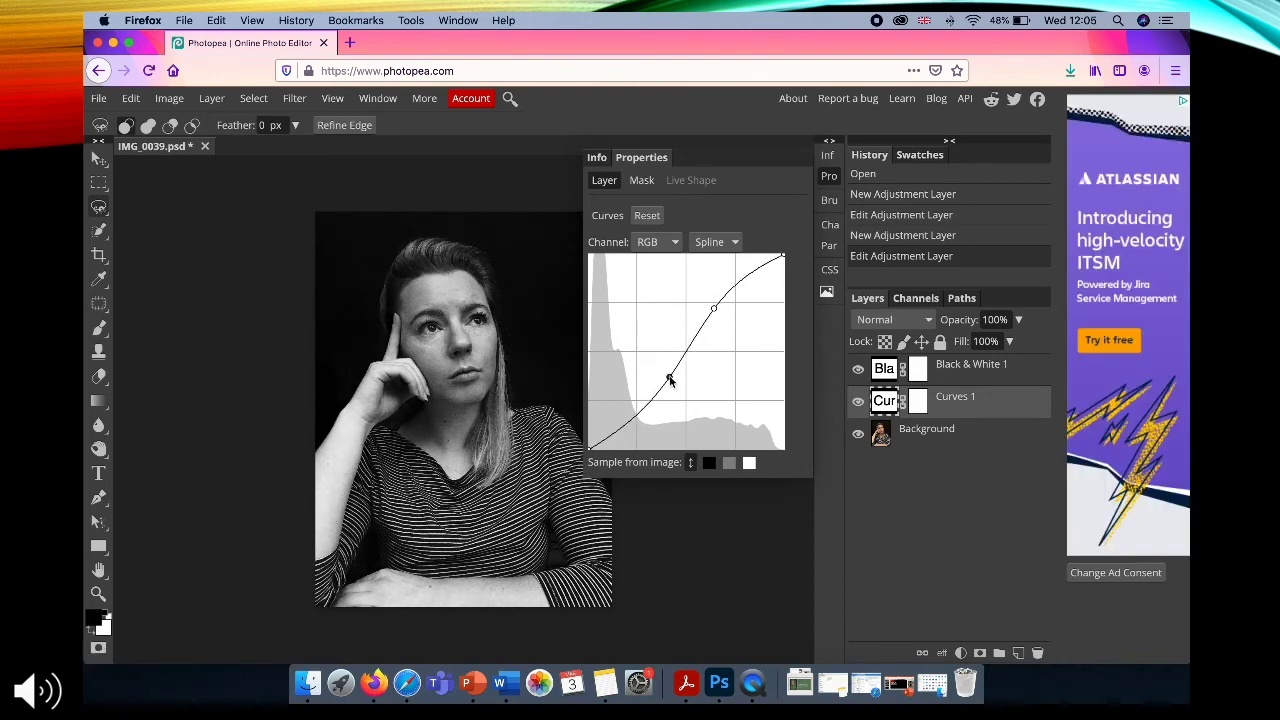
left_click_drag(712, 313, 692, 340)
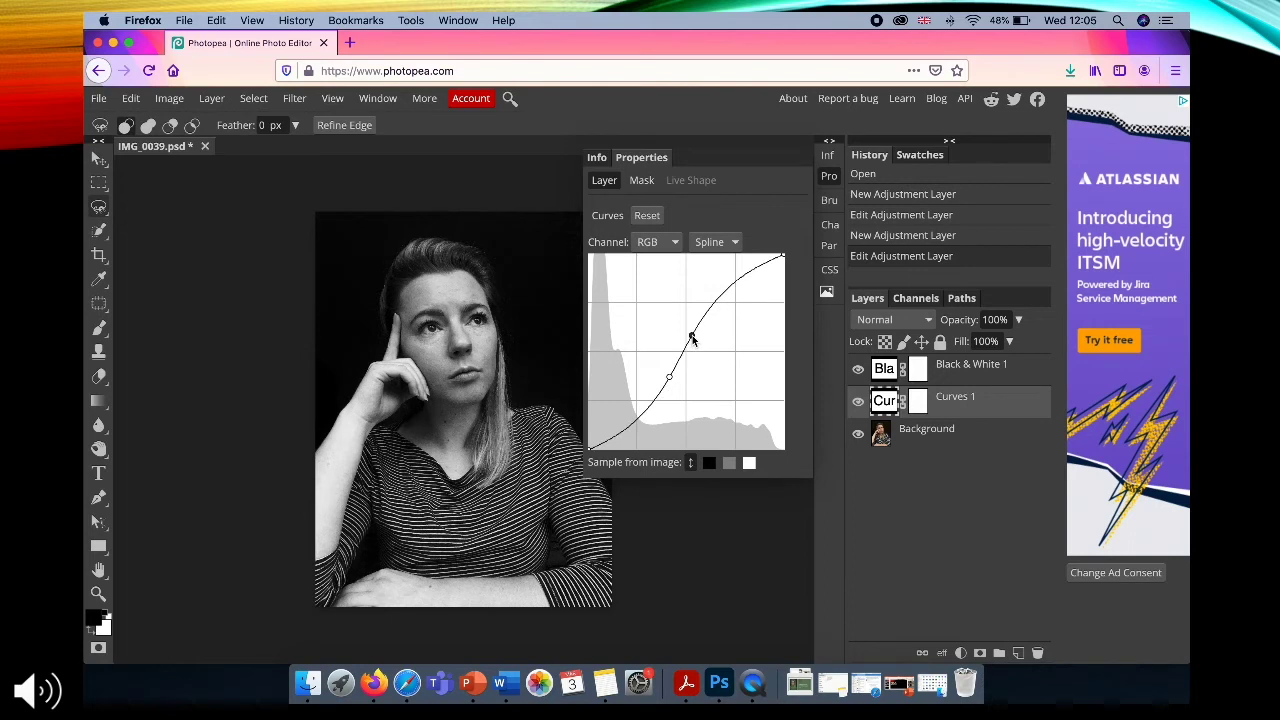
left_click(827, 177)
left_click(857, 401)
left_click(857, 401)
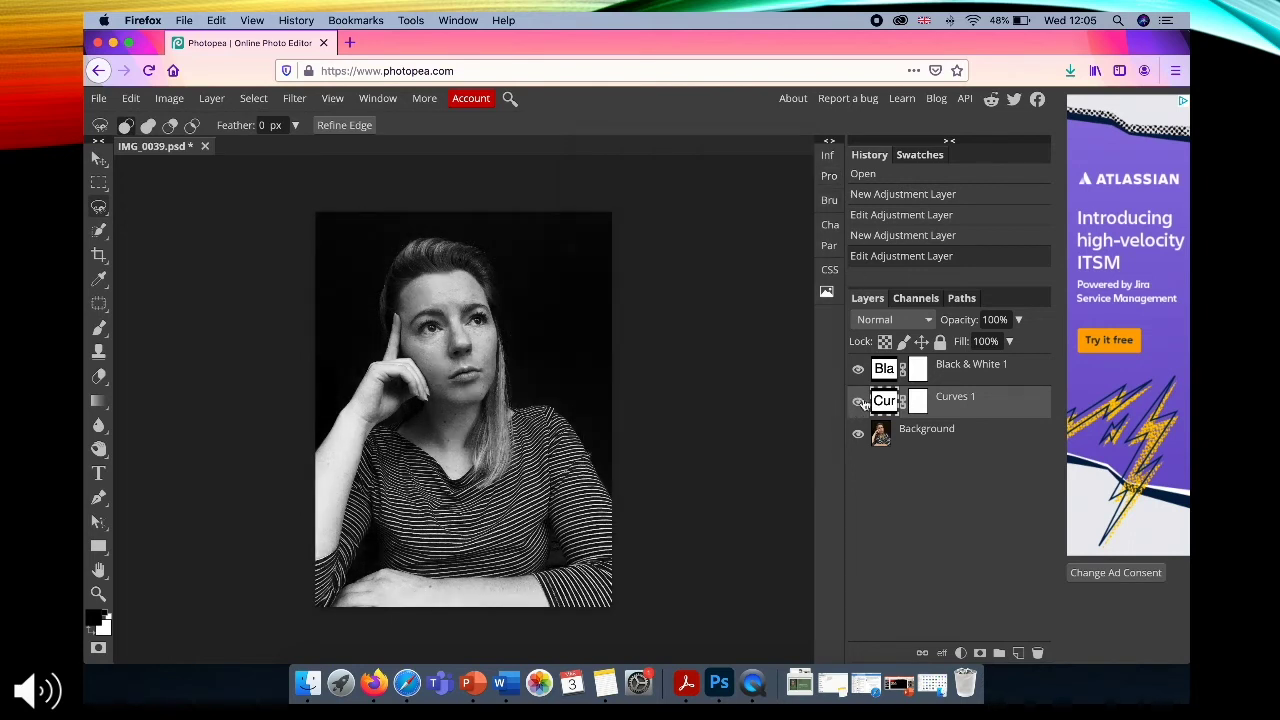
Select the Background layer and choose the Dodge tool for close-up work on the face.
left_click(975, 433)
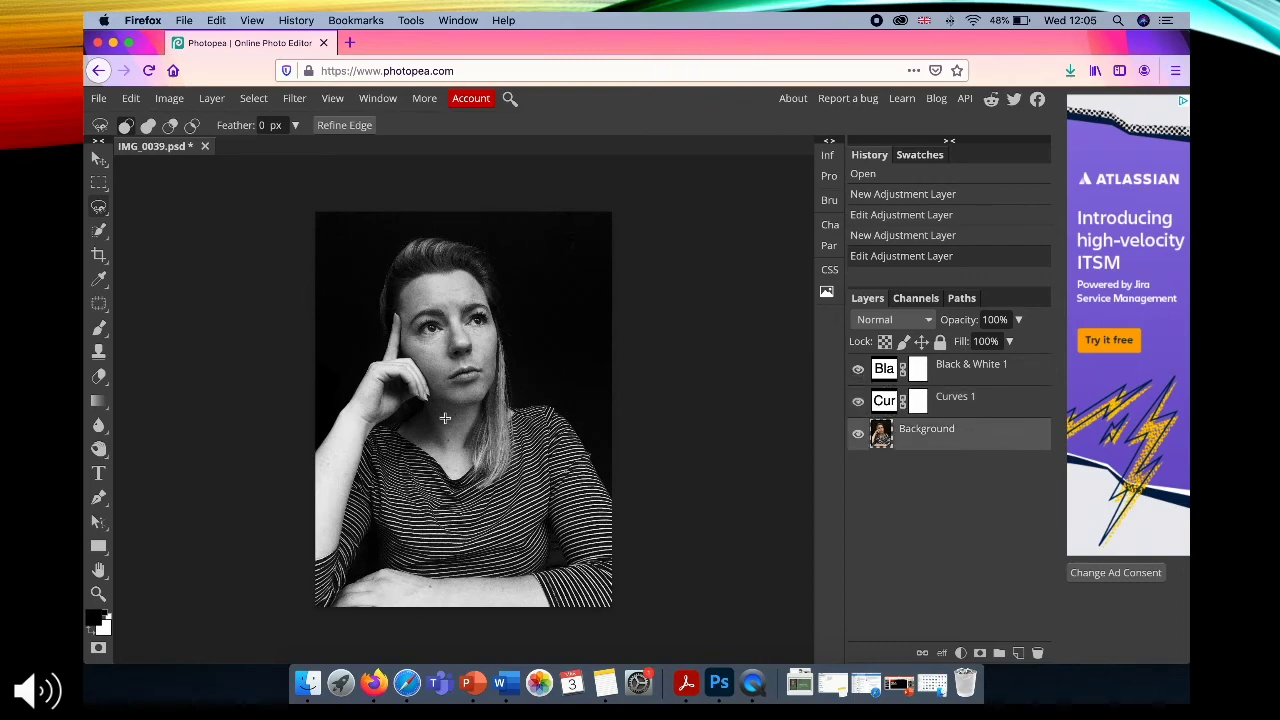
scroll(445, 418, "up", 5)
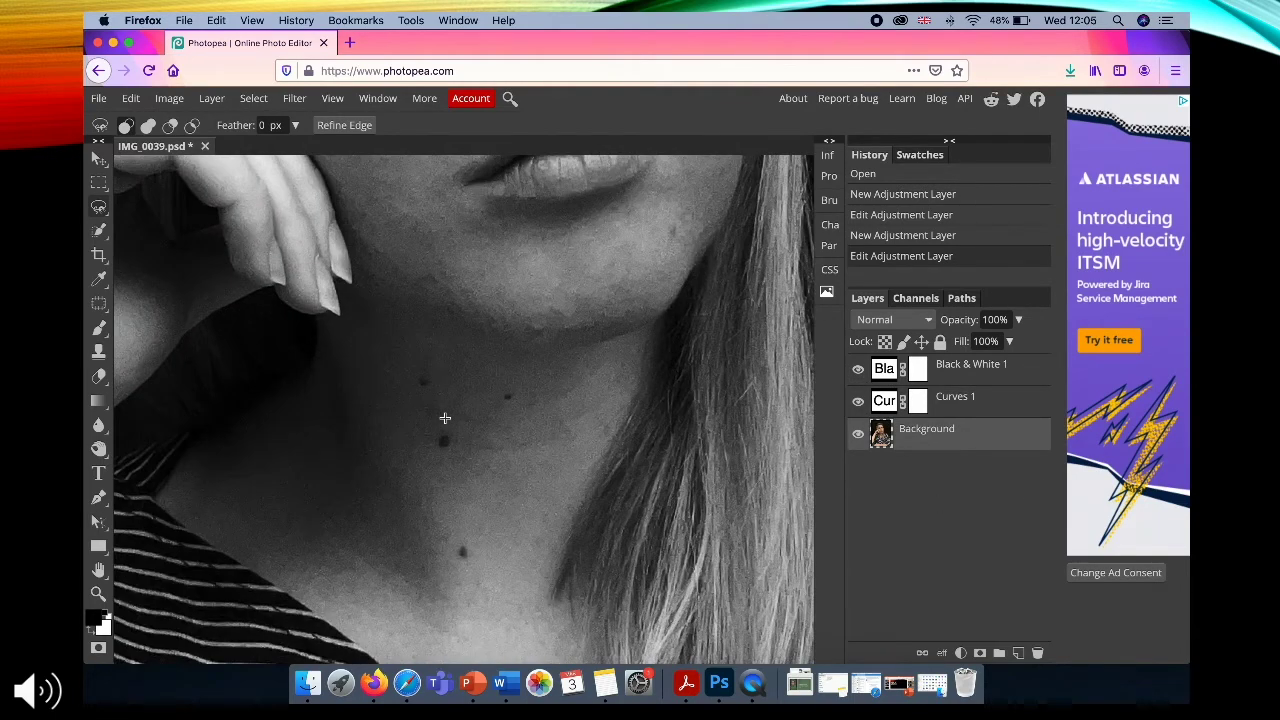
scroll(445, 418, "down", 5)
scroll(462, 345, "up", 2)
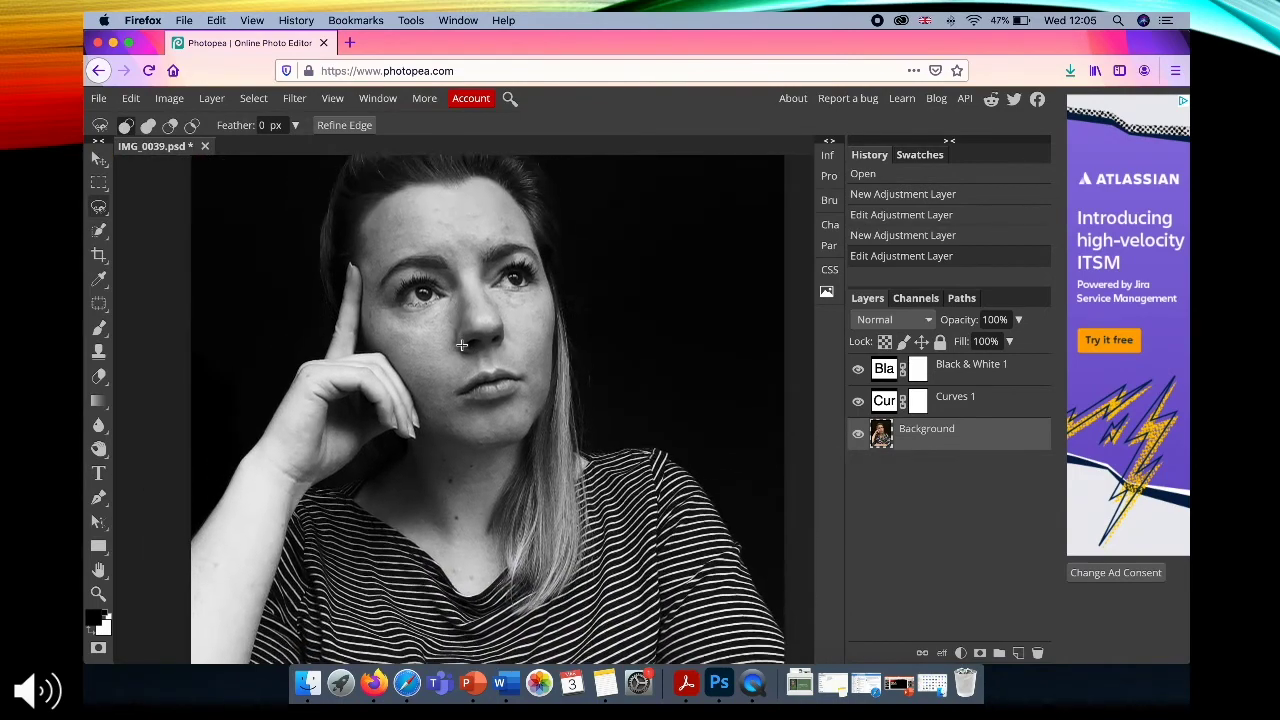
scroll(462, 345, "up", 4)
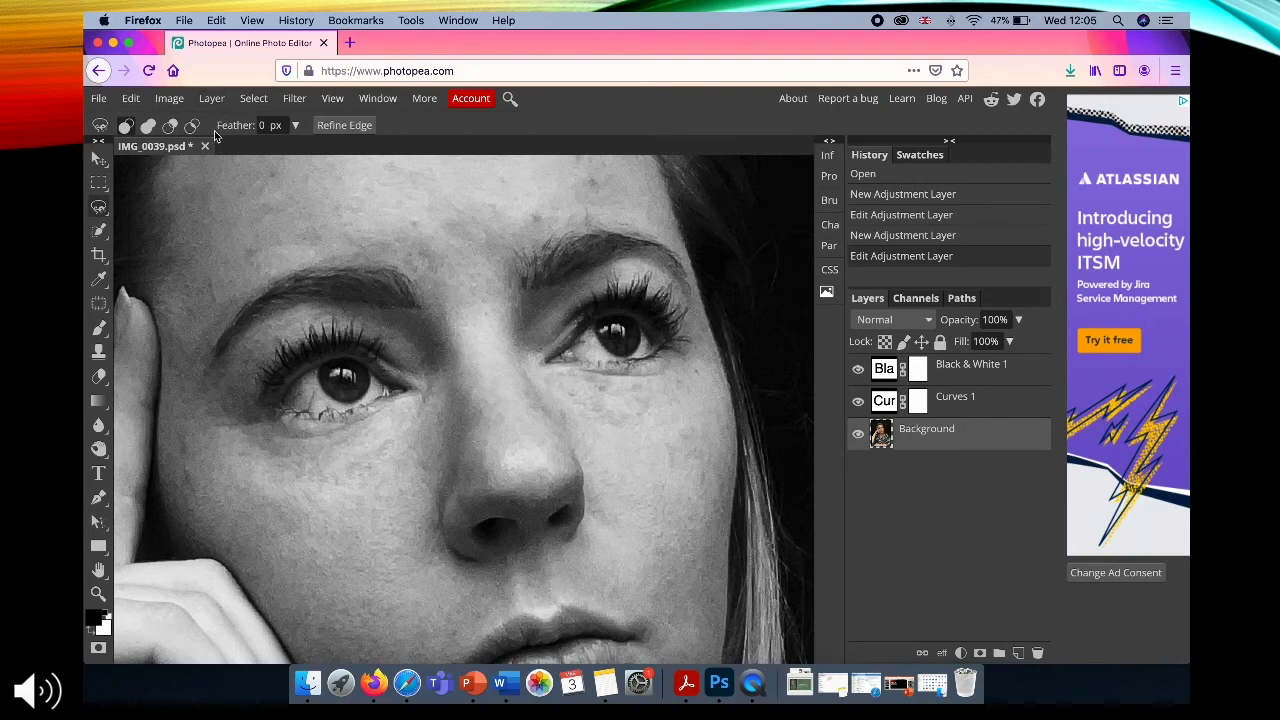
left_click(99, 452)
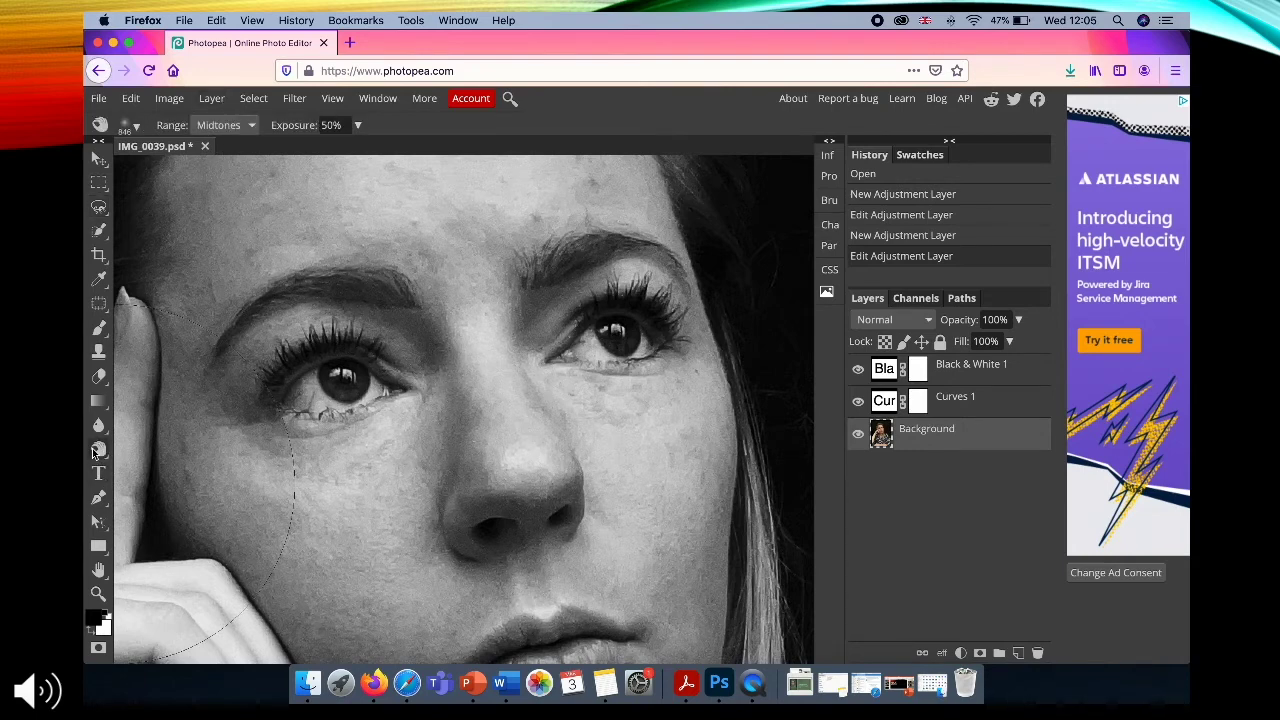
right_click(98, 452)
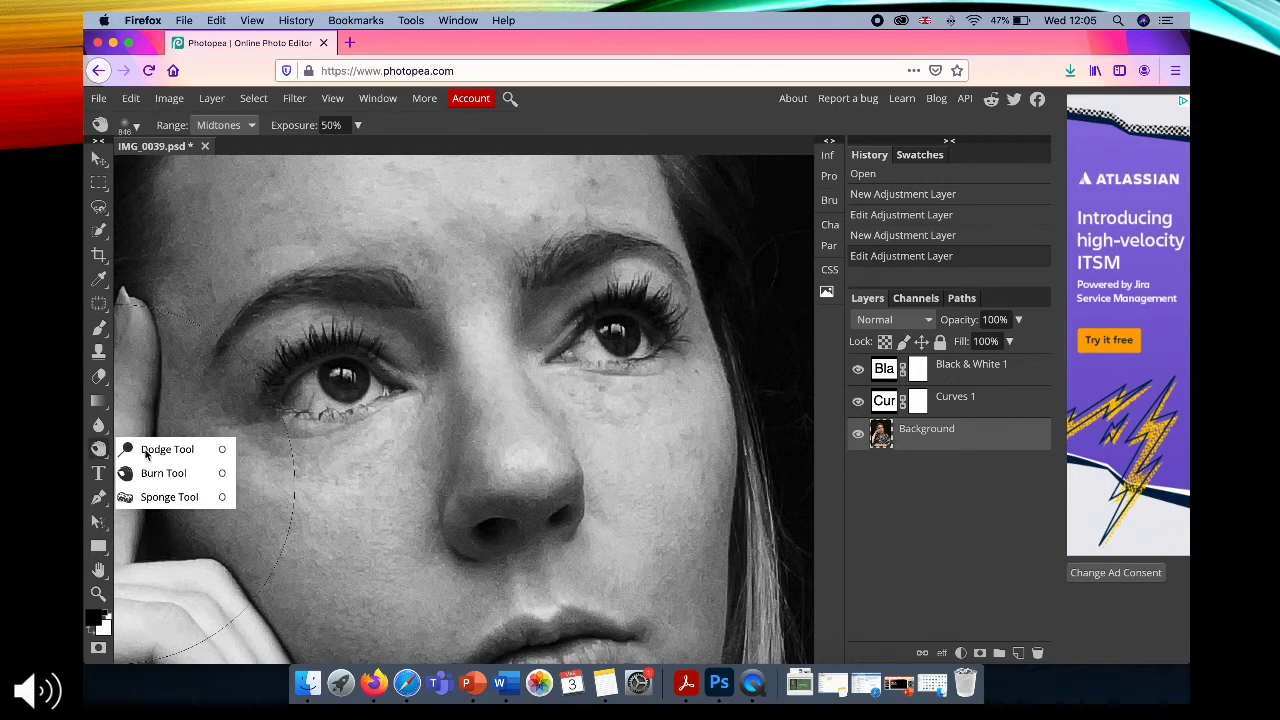
left_click(146, 454)
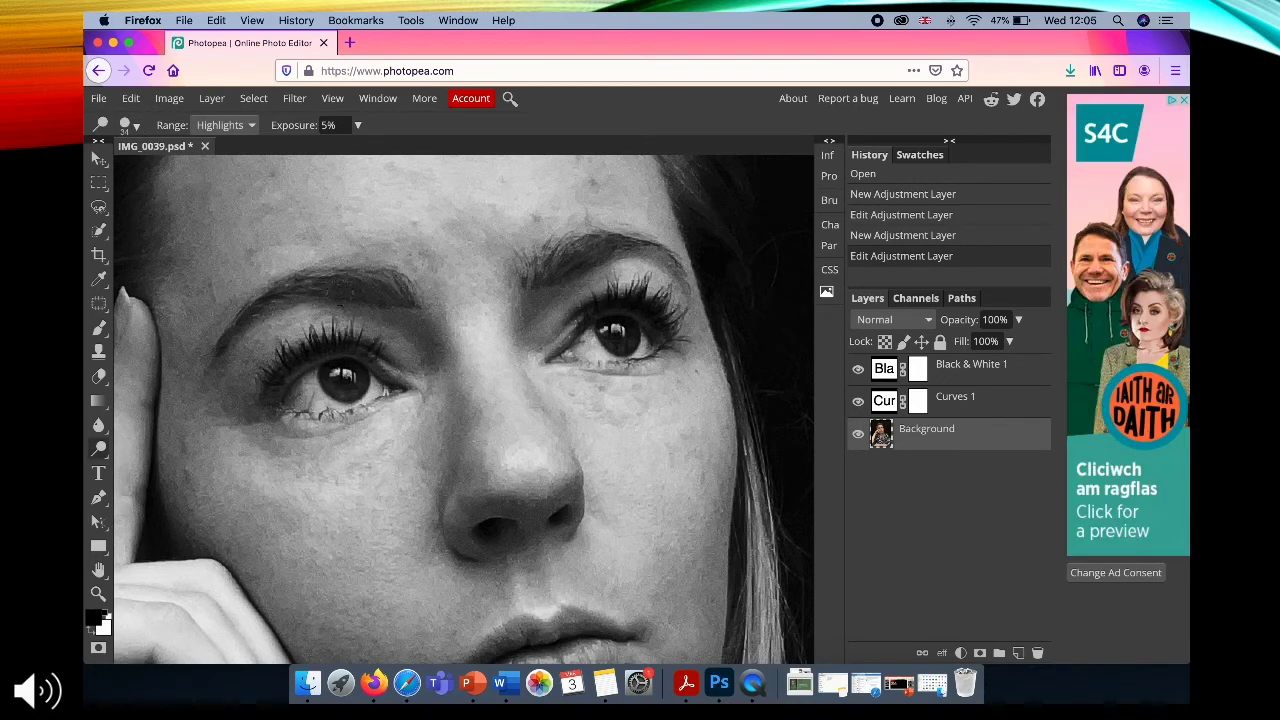
Soften the 34 px Dodge brush, set its range to Midtones and lighten the white of the eye nearer the hand at 5% exposure.
left_click(130, 125)
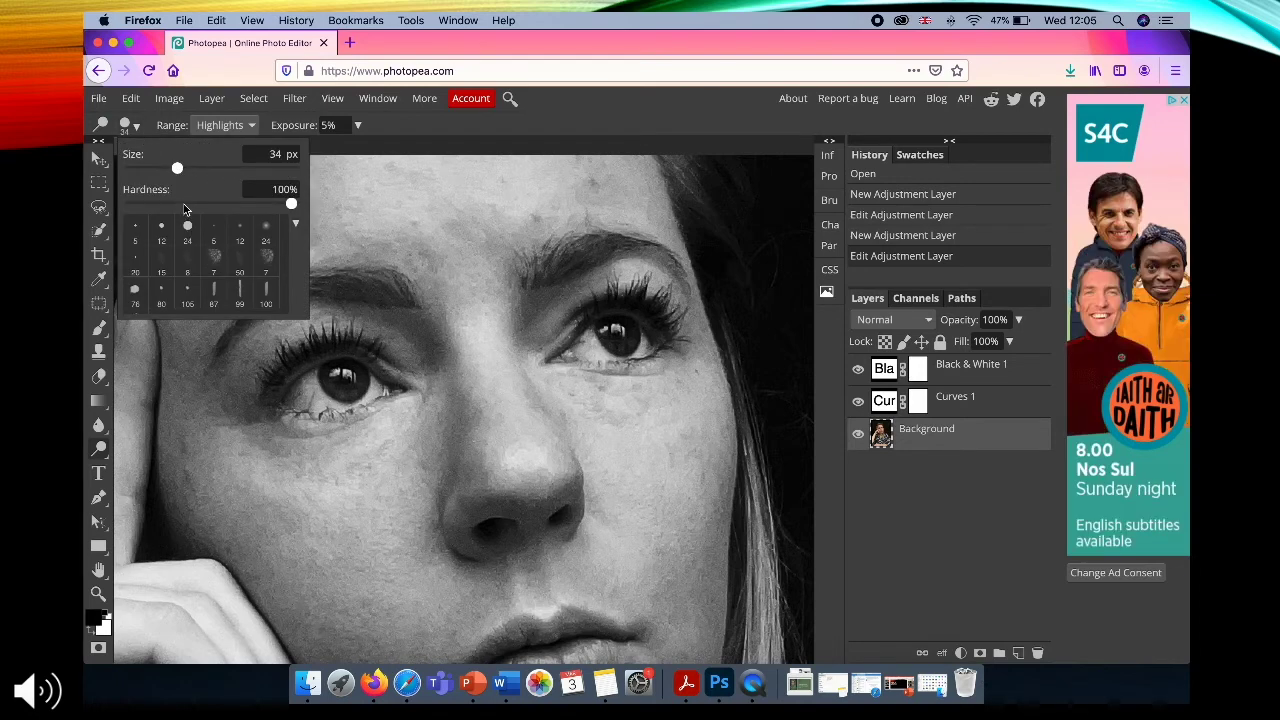
left_click_drag(205, 204, 194, 205)
left_click(237, 125)
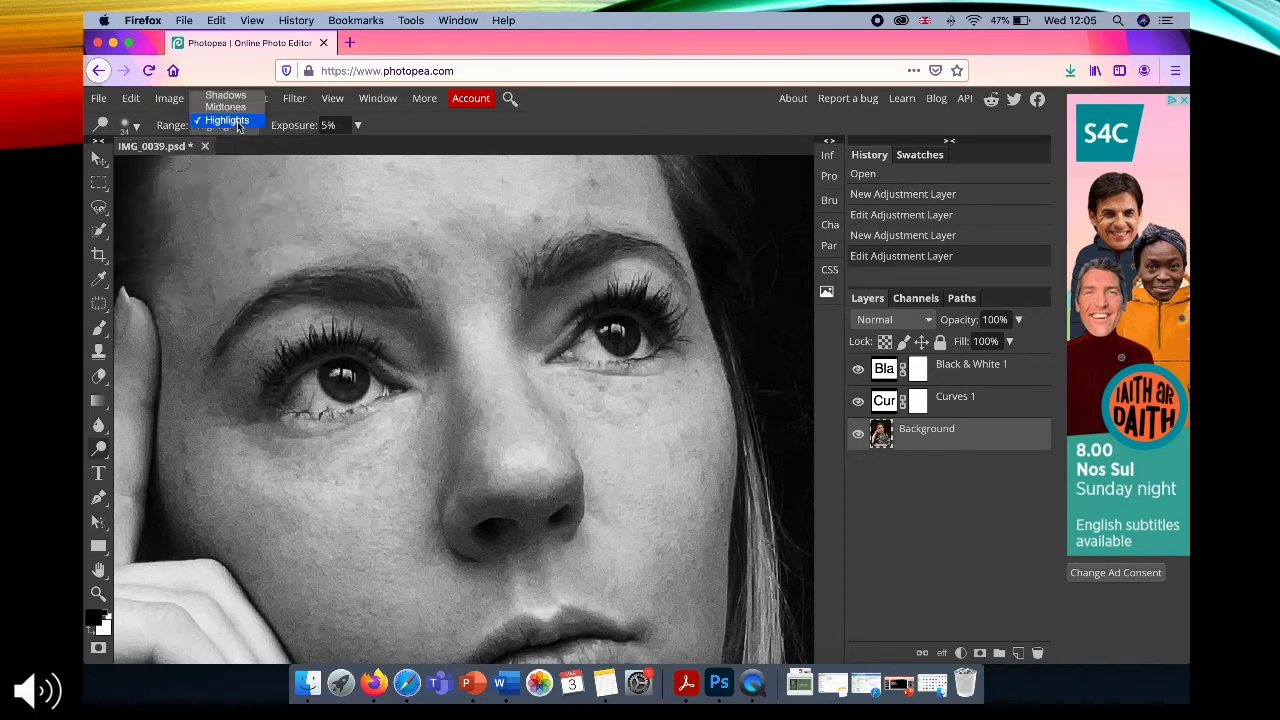
left_click(232, 121)
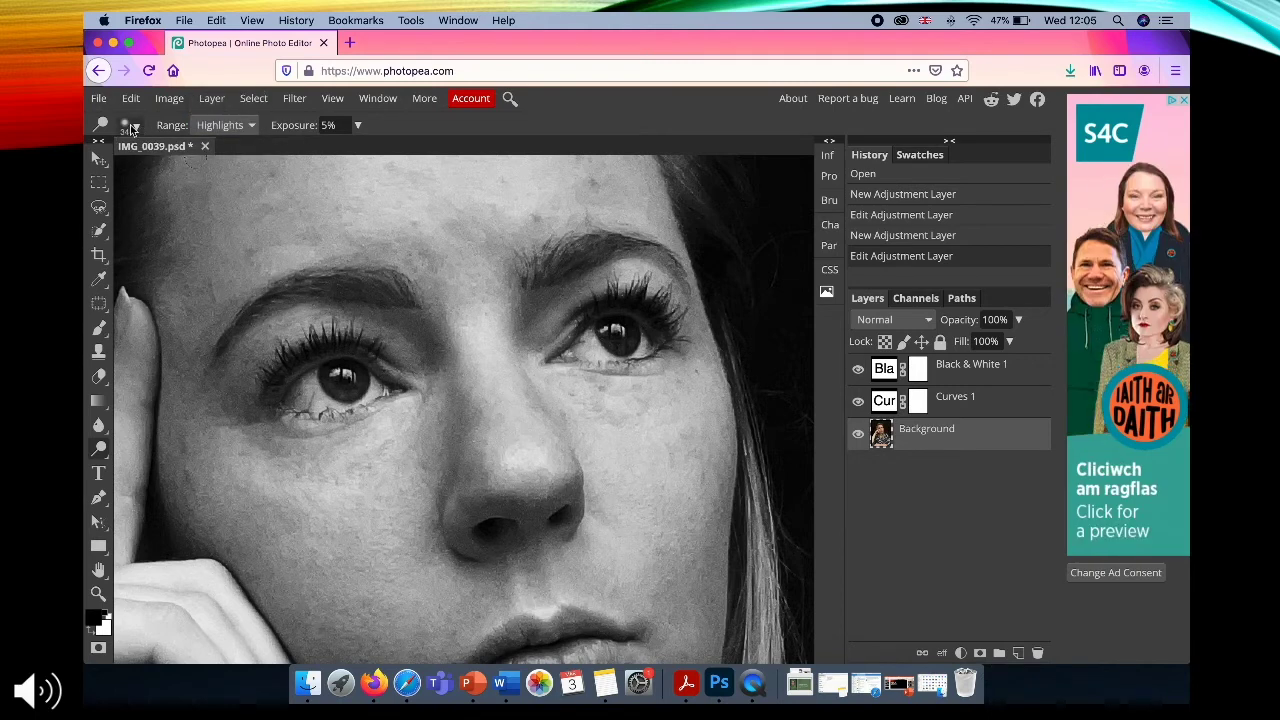
left_click(136, 126)
left_click(228, 126)
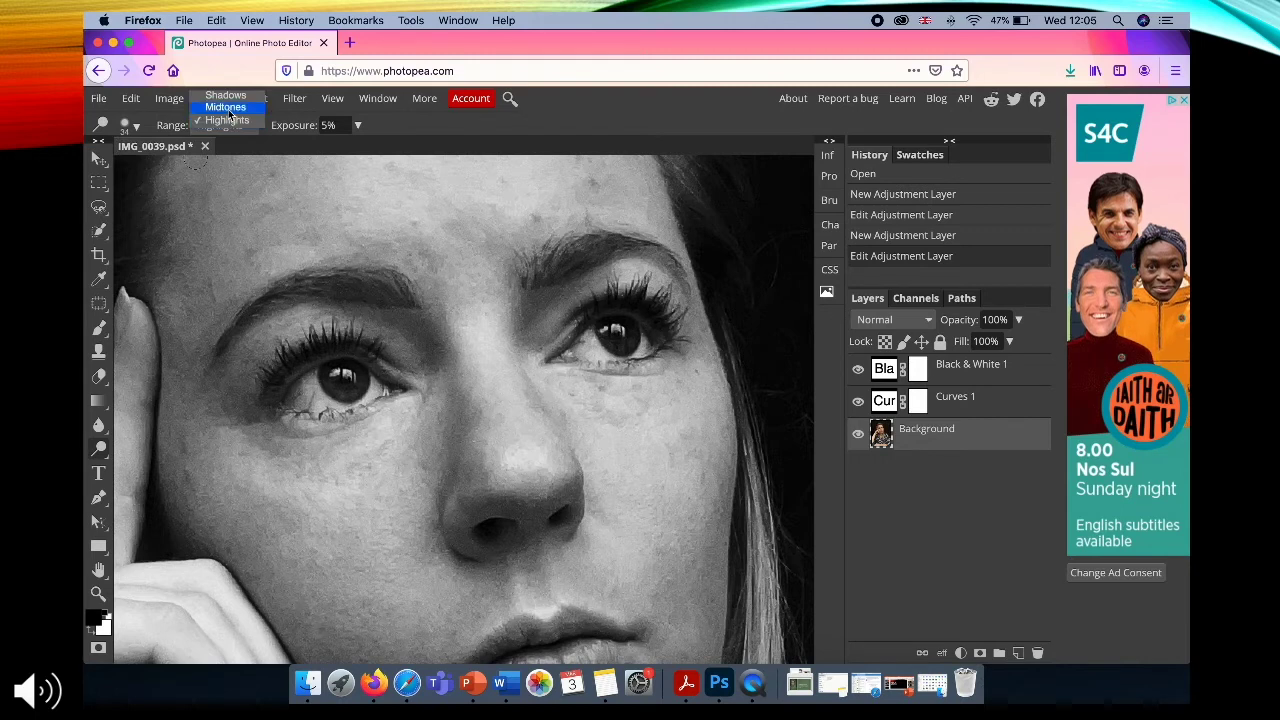
left_click(228, 109)
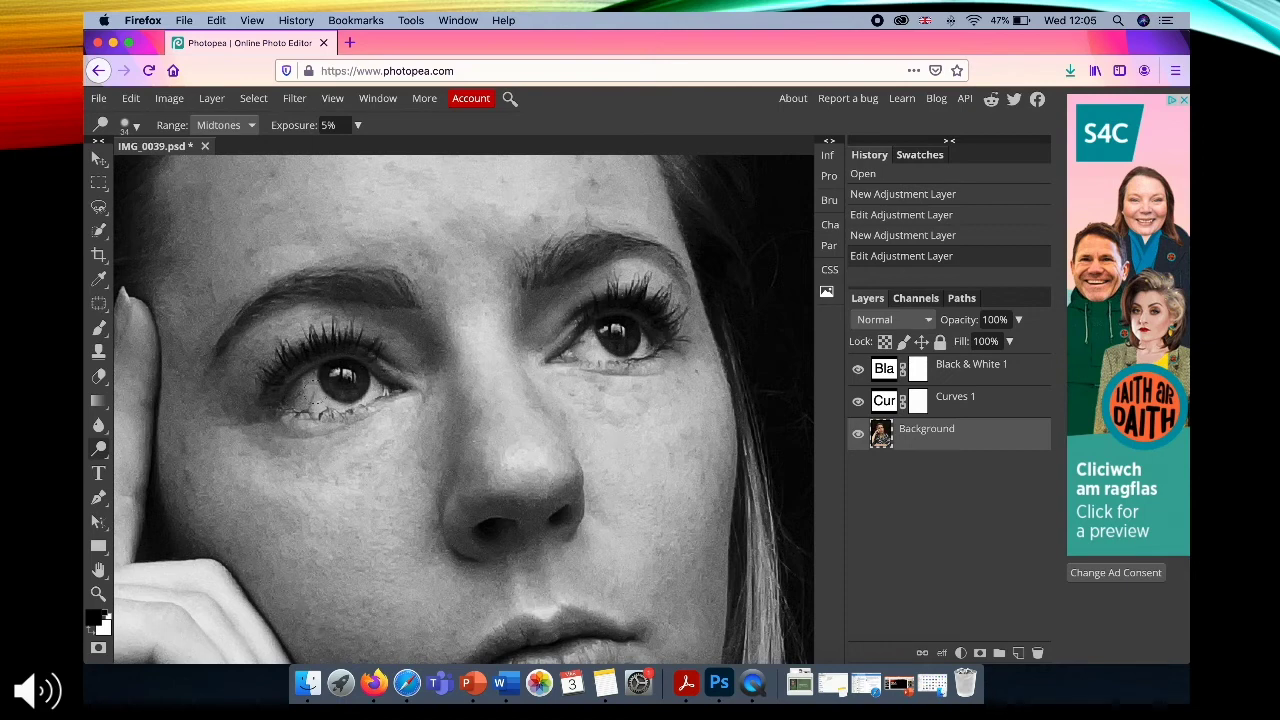
left_click(306, 396)
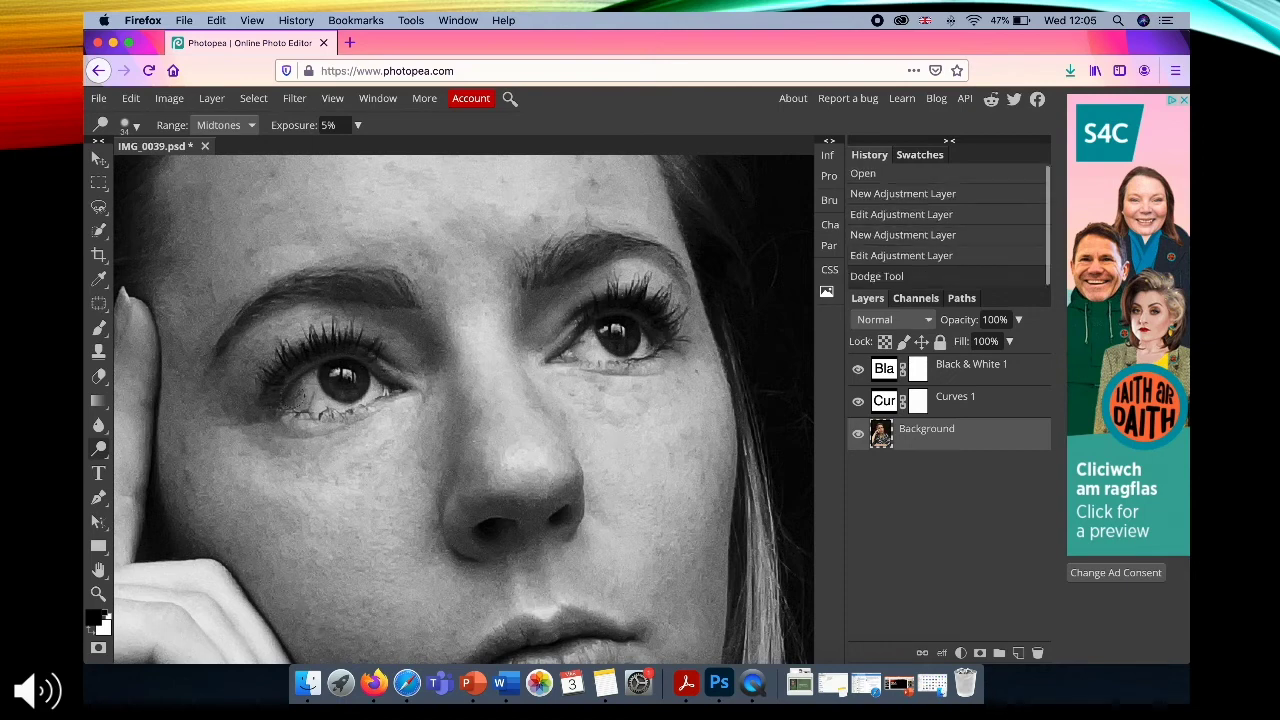
Revert the previous dodging and lighten the whites of both eyes with the Dodge tool in the Midtones range at 24% exposure.
left_click(921, 258)
left_click(358, 125)
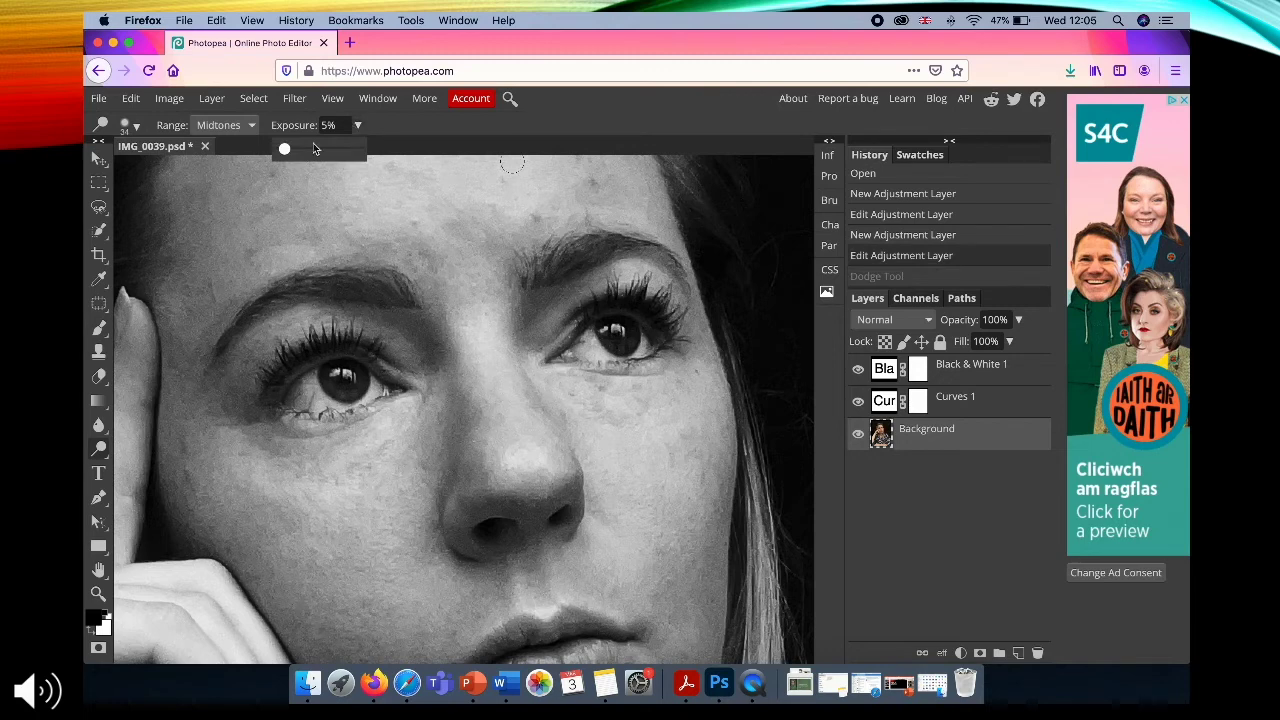
left_click_drag(285, 148, 299, 148)
left_click_drag(300, 396, 378, 392)
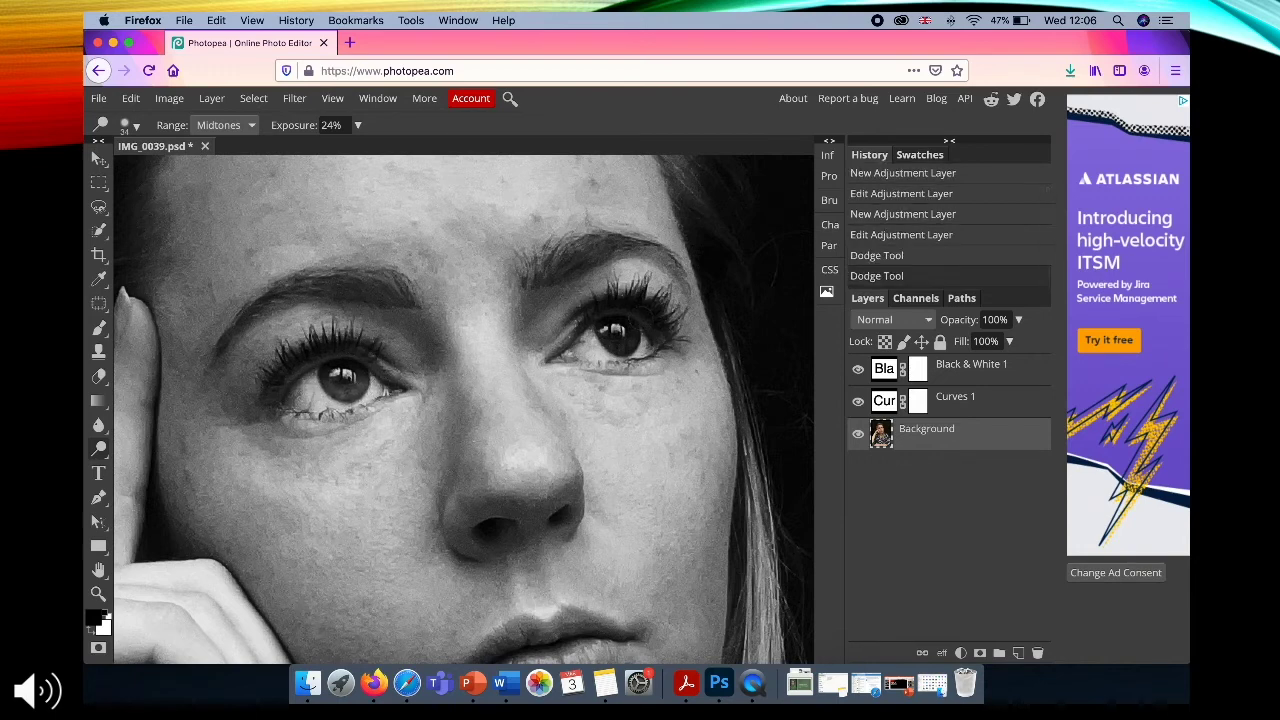
left_click_drag(572, 356, 640, 344)
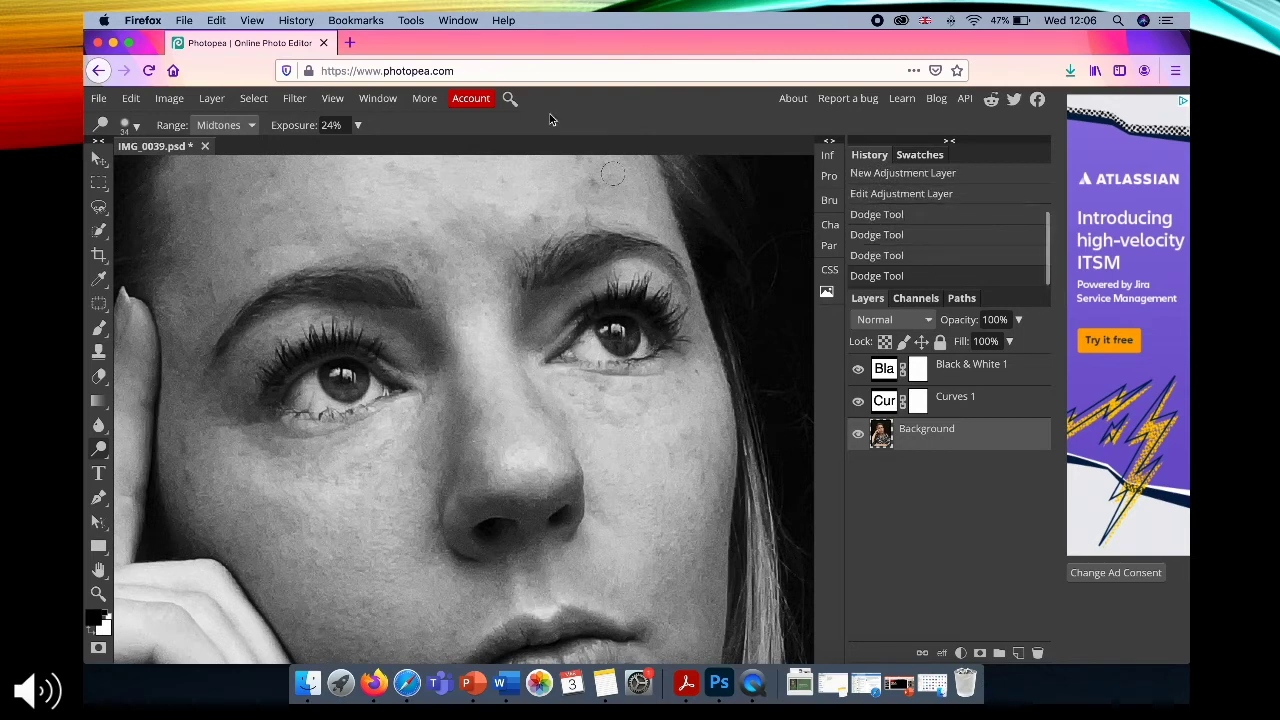
Change the Dodge range to Highlights and brighten the irises of both eyes at 24% exposure.
left_click(247, 127)
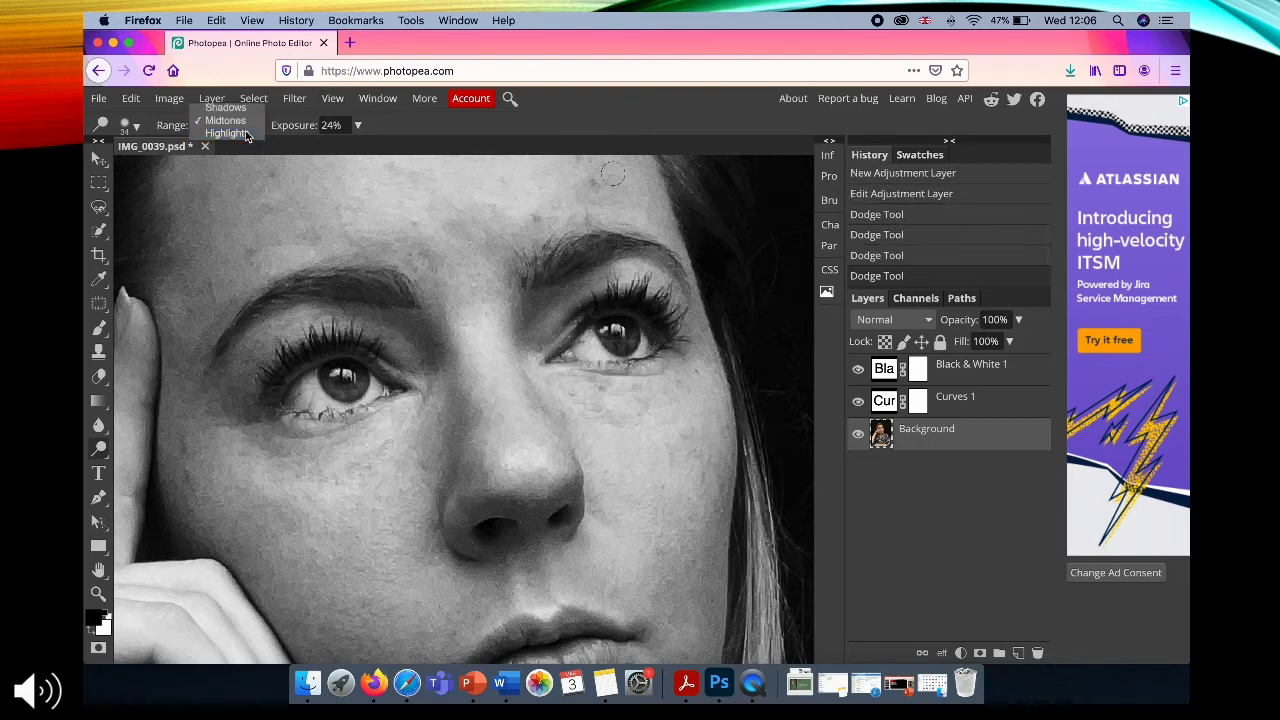
left_click(246, 136)
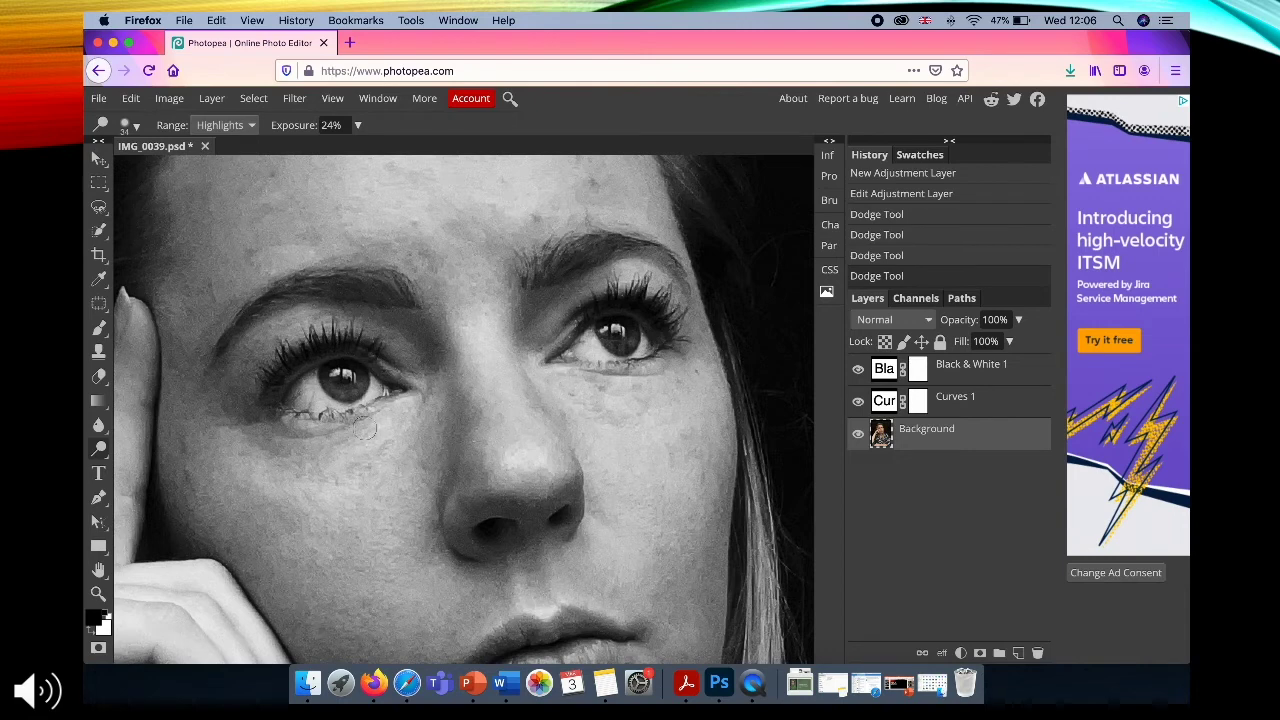
mouse_move(338, 388)
left_mouse_down()
mouse_move(356, 384)
mouse_move(345, 370)
left_mouse_up()
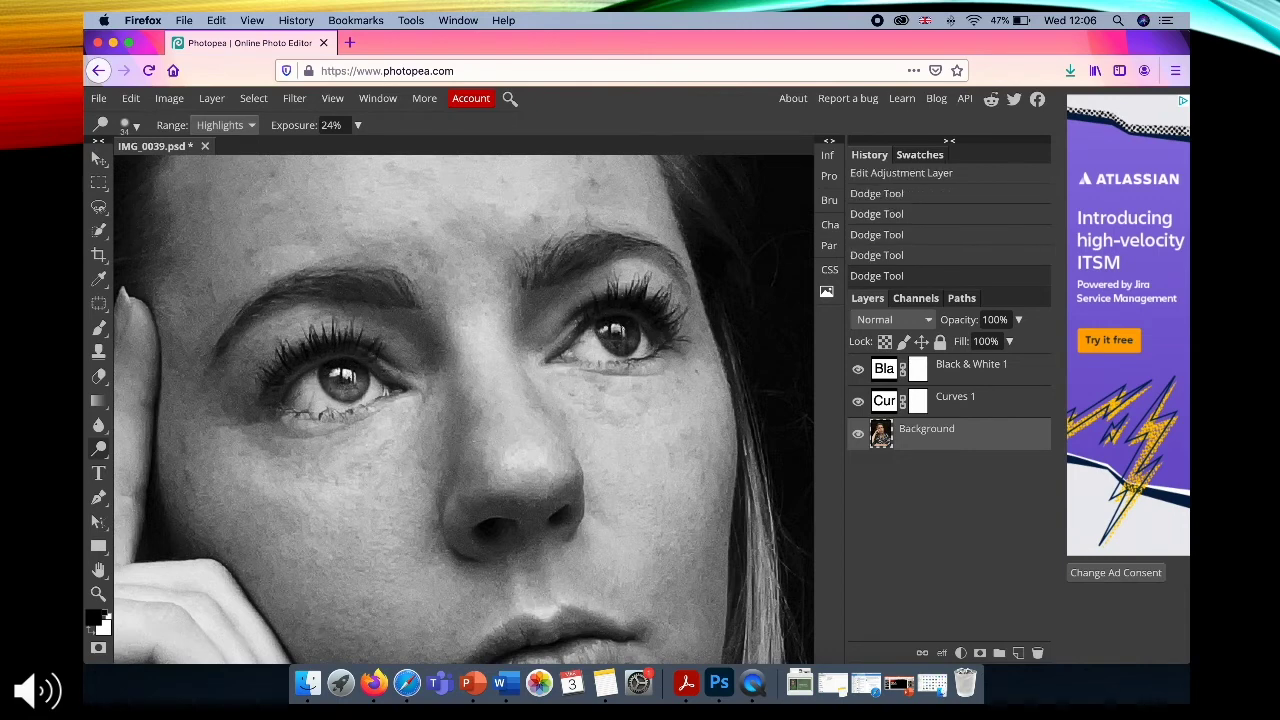
left_click_drag(612, 336, 622, 332)
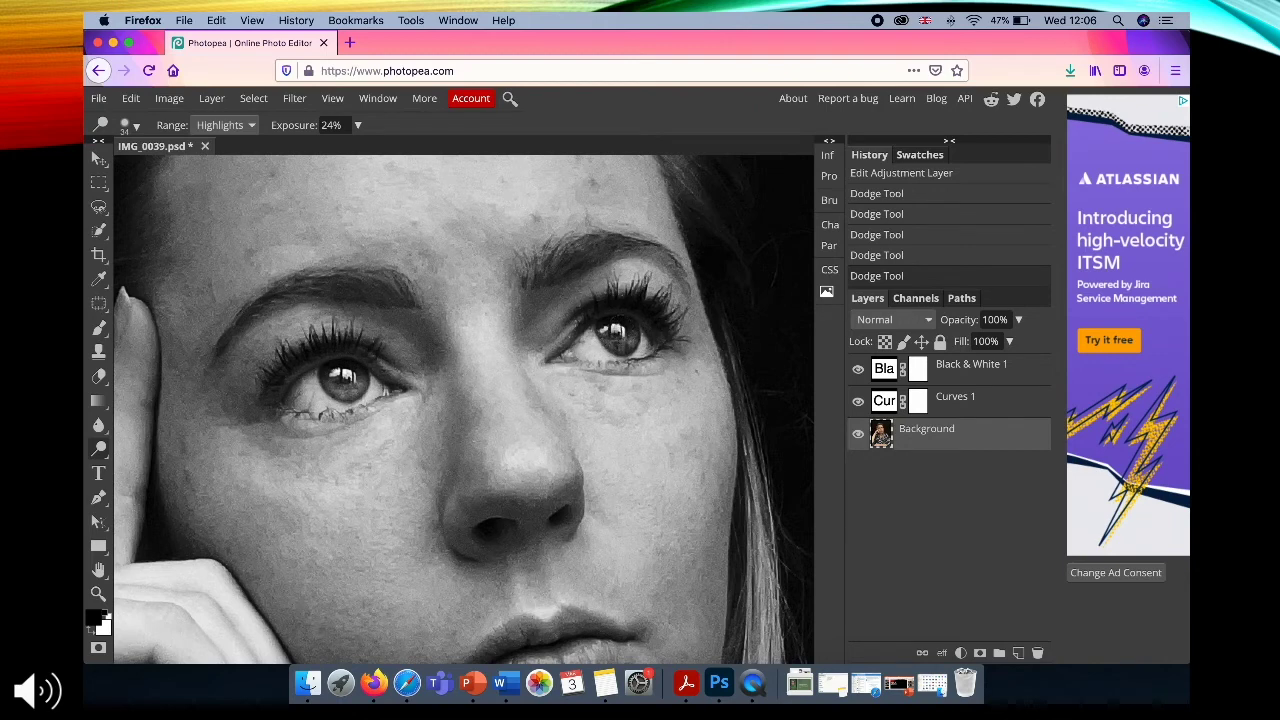
Lower the Dodge exposure to 7% and lighten the highlights in the whites of both eyes.
left_click(355, 127)
left_click(286, 149)
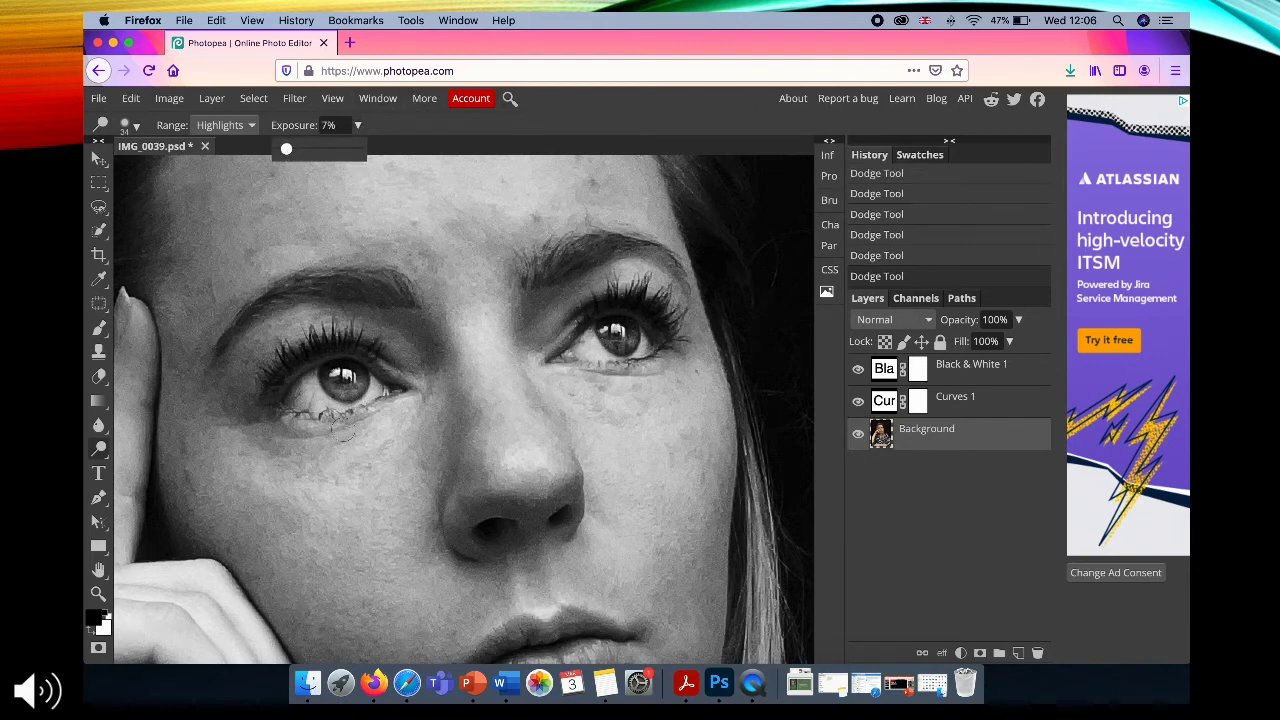
left_click_drag(298, 400, 374, 398)
left_click_drag(590, 346, 616, 356)
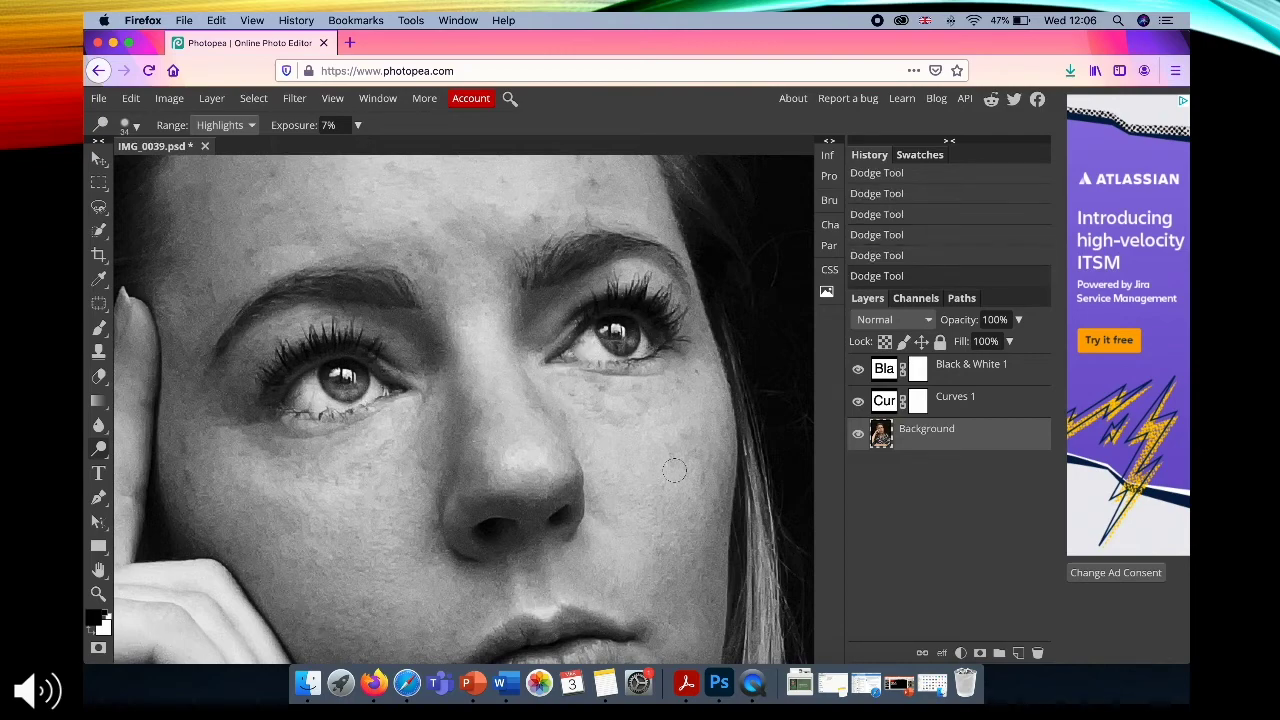
Examine the dodged eyes in the context of the whole portrait.
scroll(674, 475, "right", 2)
scroll(674, 469, "down", 10)
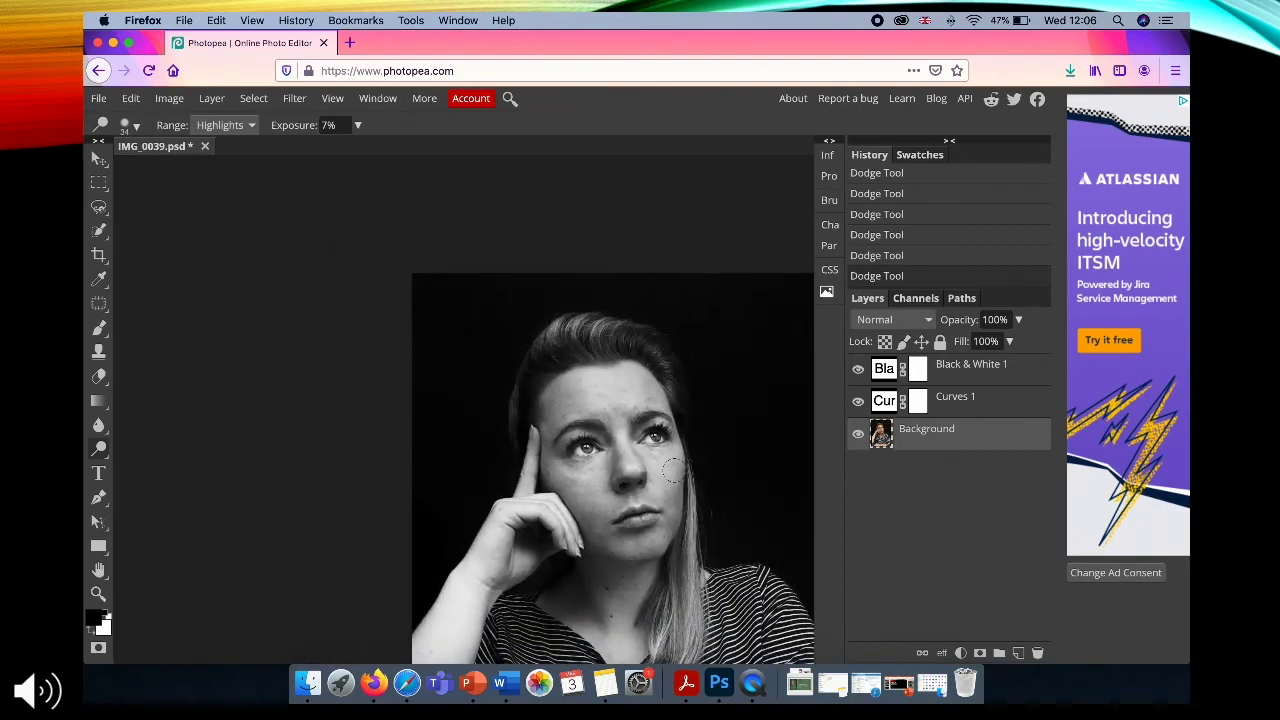
scroll(540, 428, "up", 4)
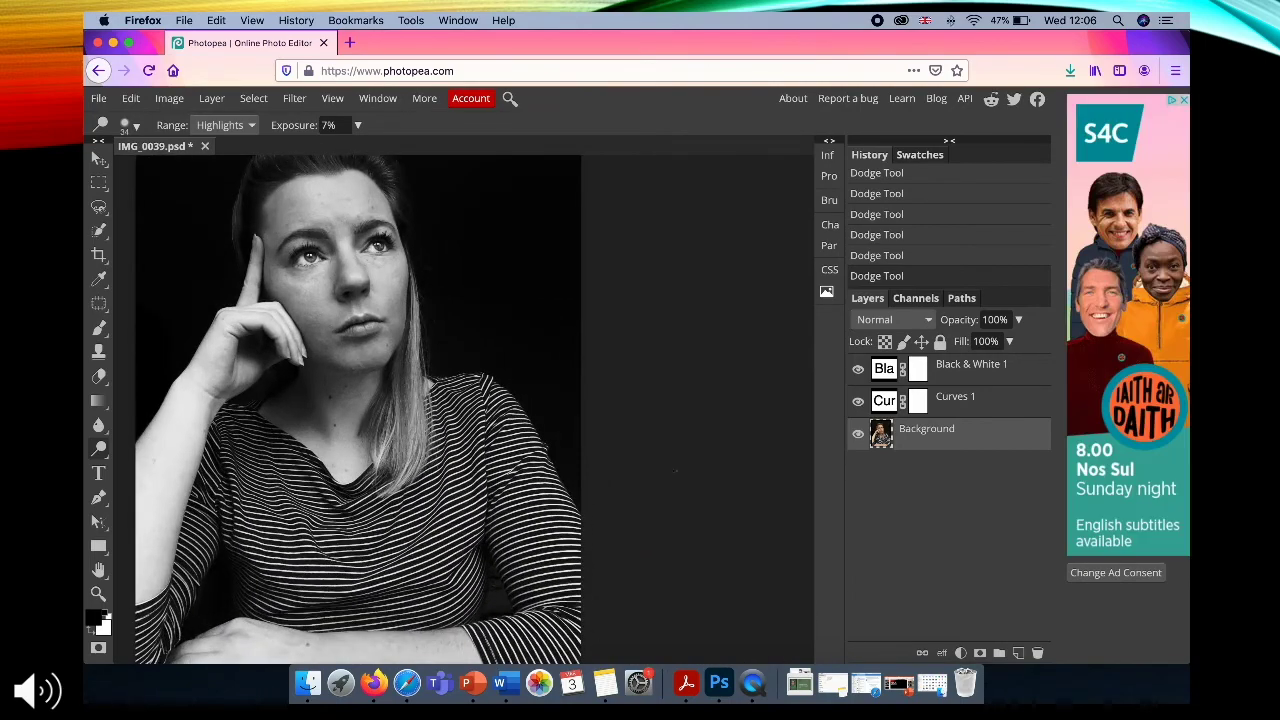
scroll(491, 461, "down", 5)
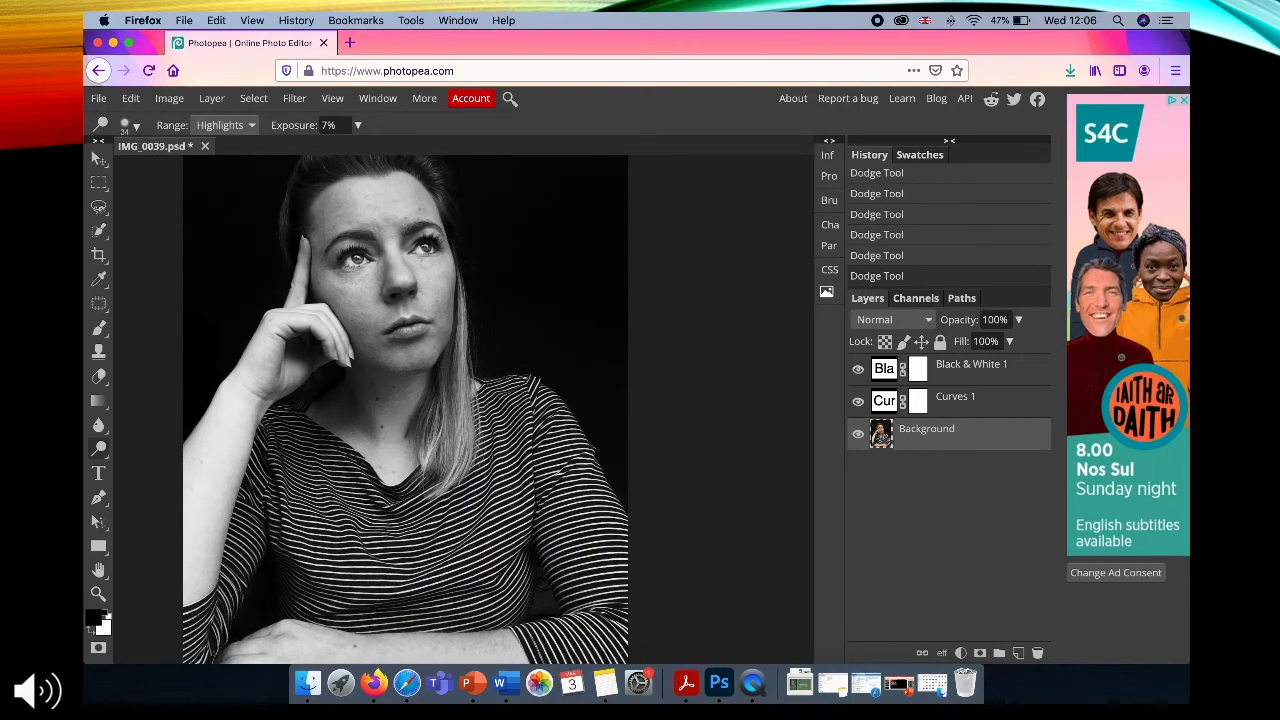
scroll(491, 461, "down", 4)
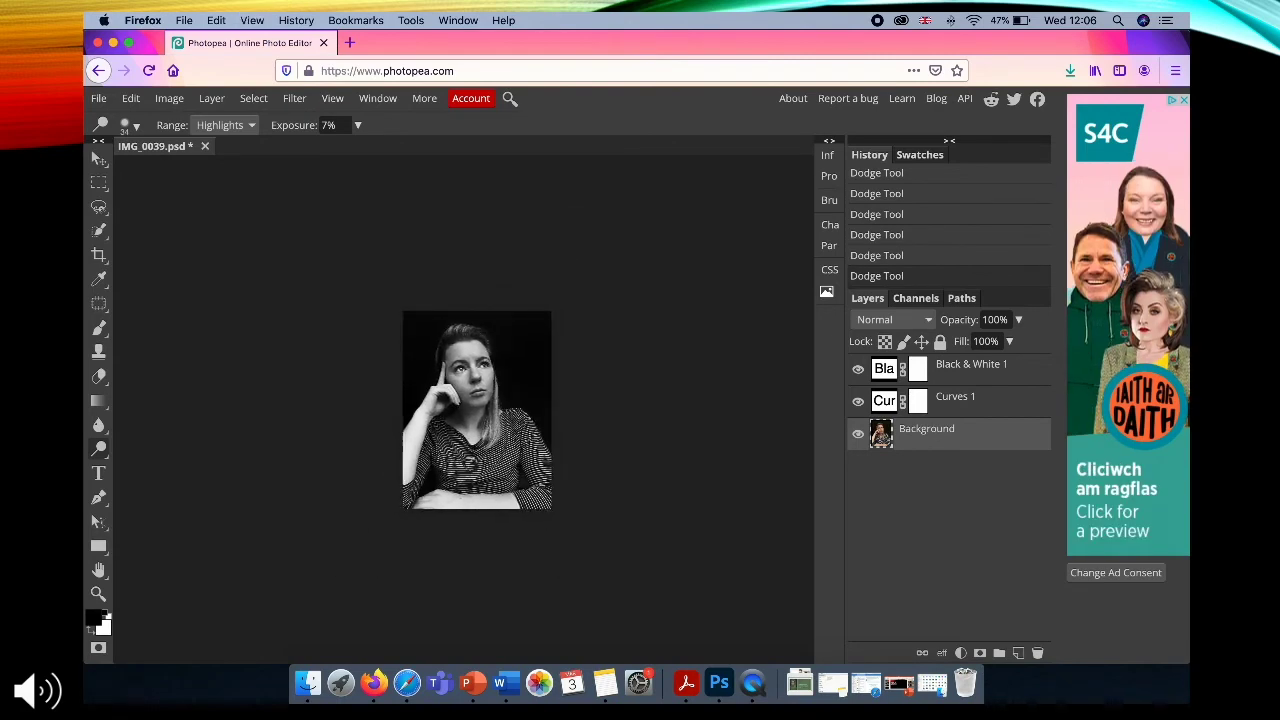
key("super+0")
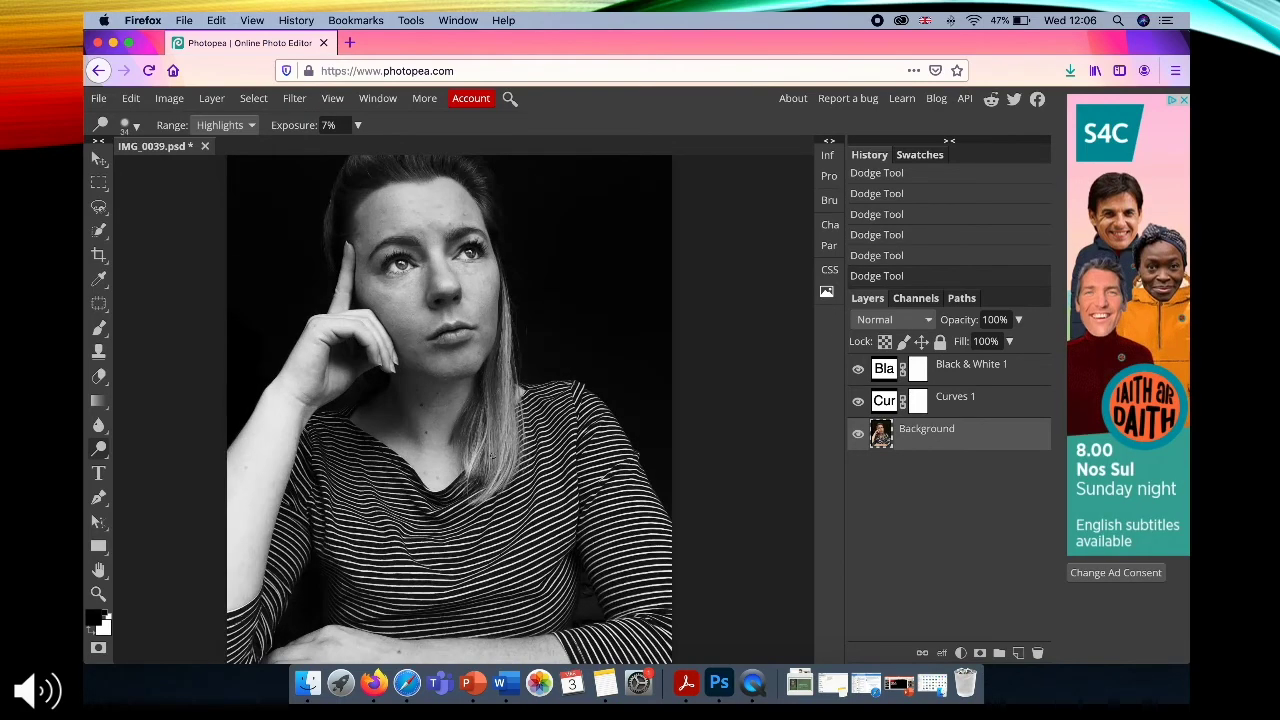
scroll(479, 409, "up", 3)
scroll(479, 409, "left", 3)
scroll(479, 409, "up", 1)
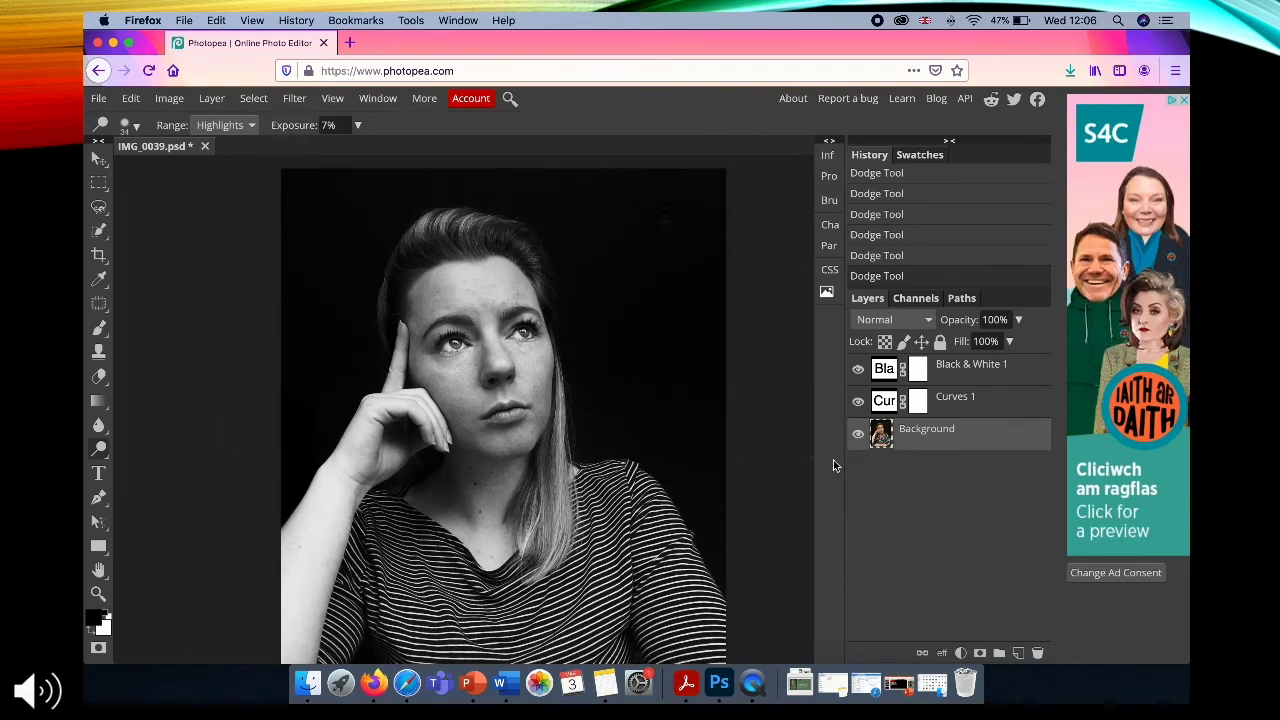
Raise the upper point of the Curves 1 adjustment slightly and bring up the alternatives to the Dodge tool.
left_click(886, 402)
double_click(886, 402)
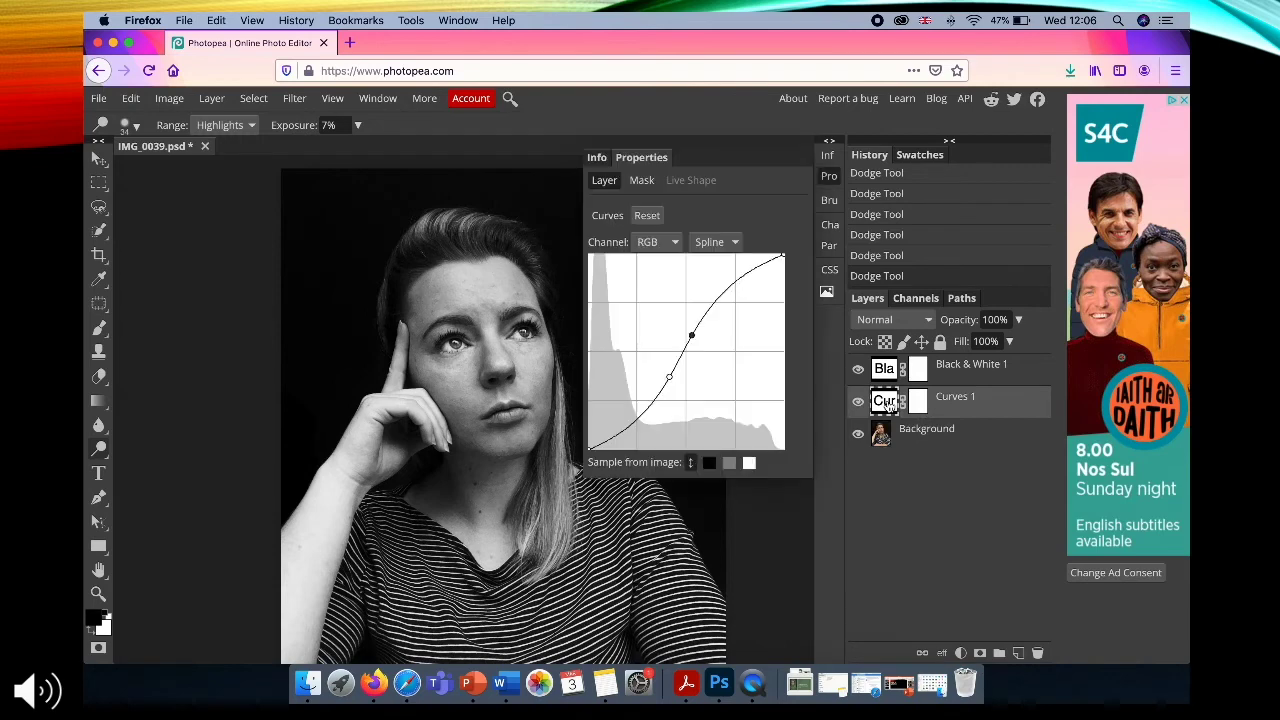
left_click_drag(691, 334, 690, 335)
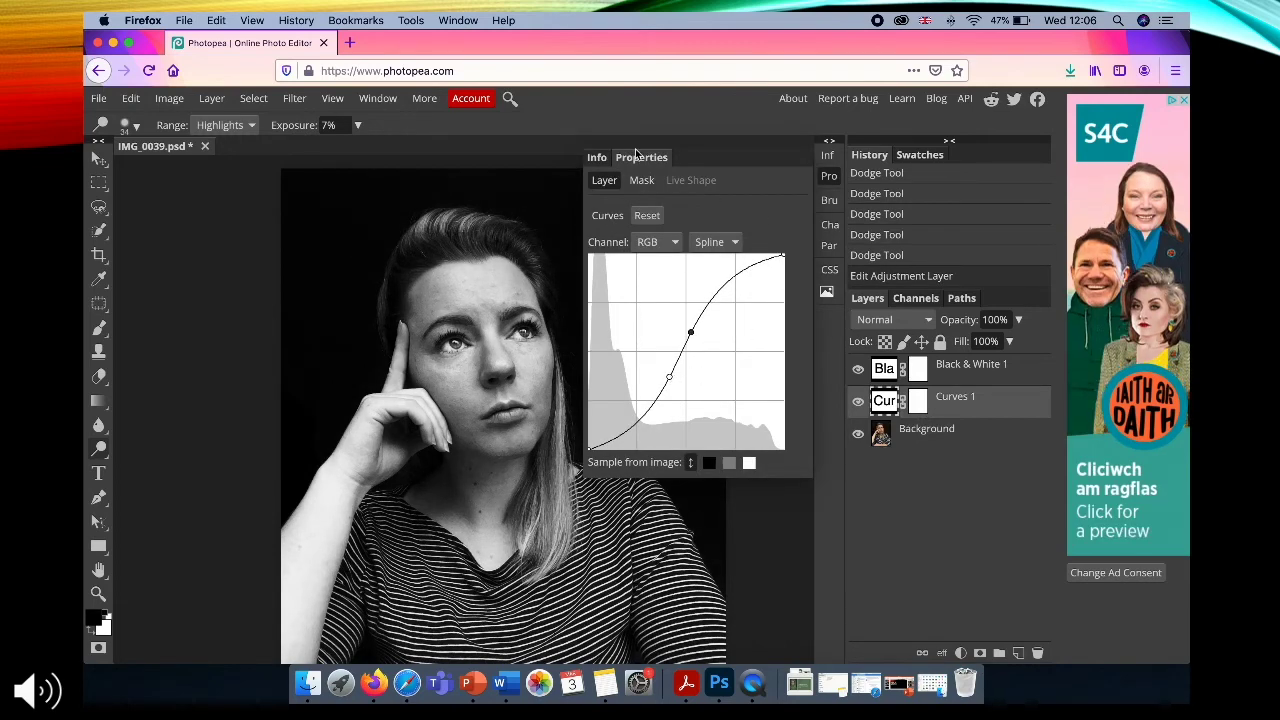
left_click(829, 177)
scroll(771, 477, "down", 3)
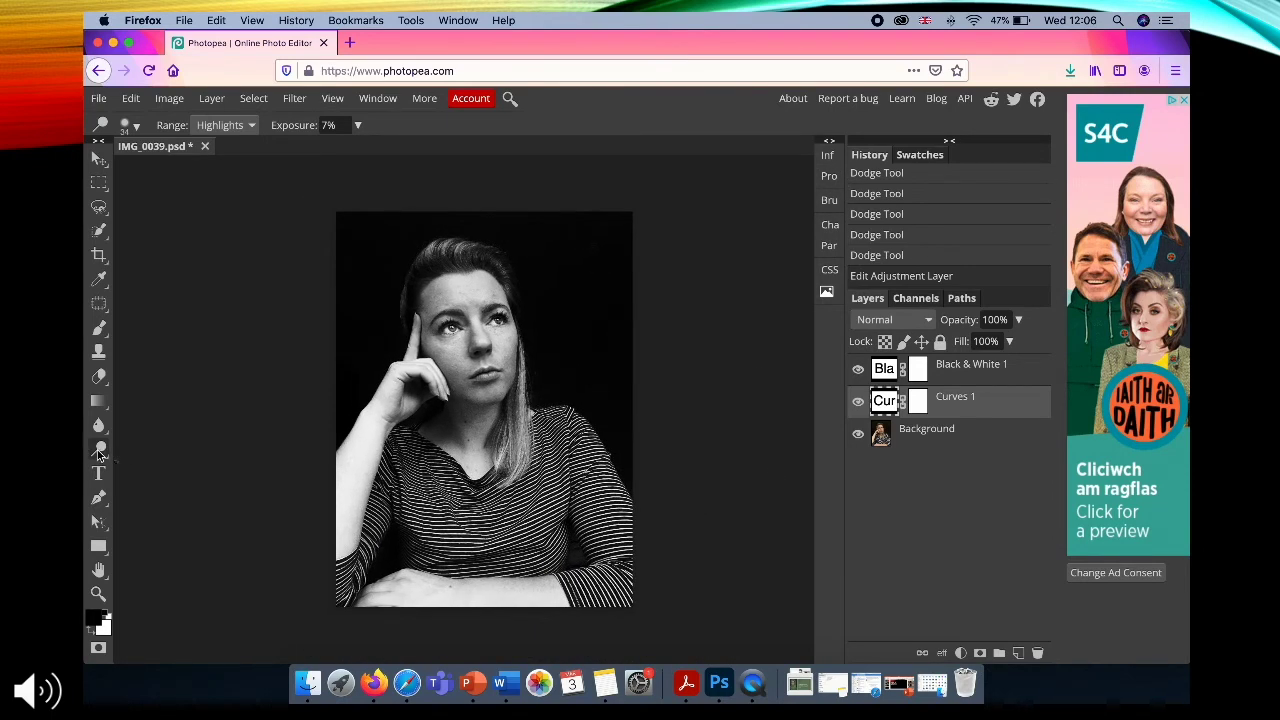
right_click(100, 450)
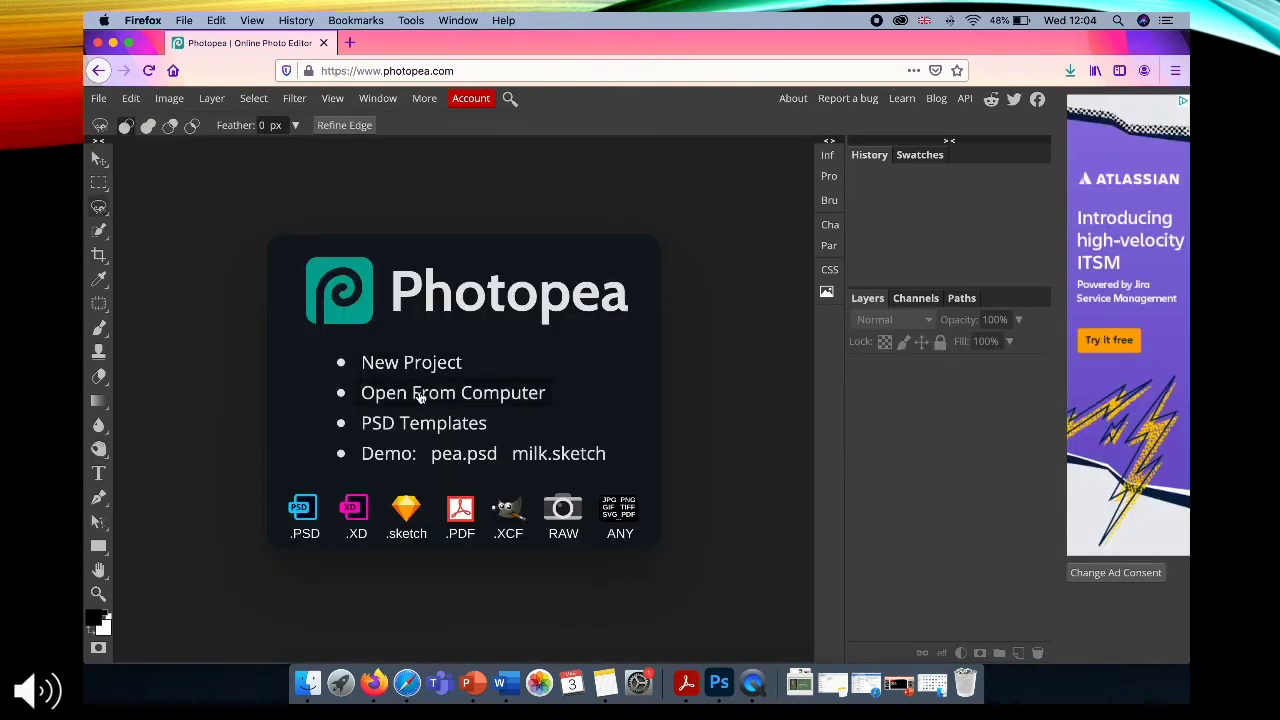
Open the image IMG_0039.JPG from the computer.
left_click(420, 394)
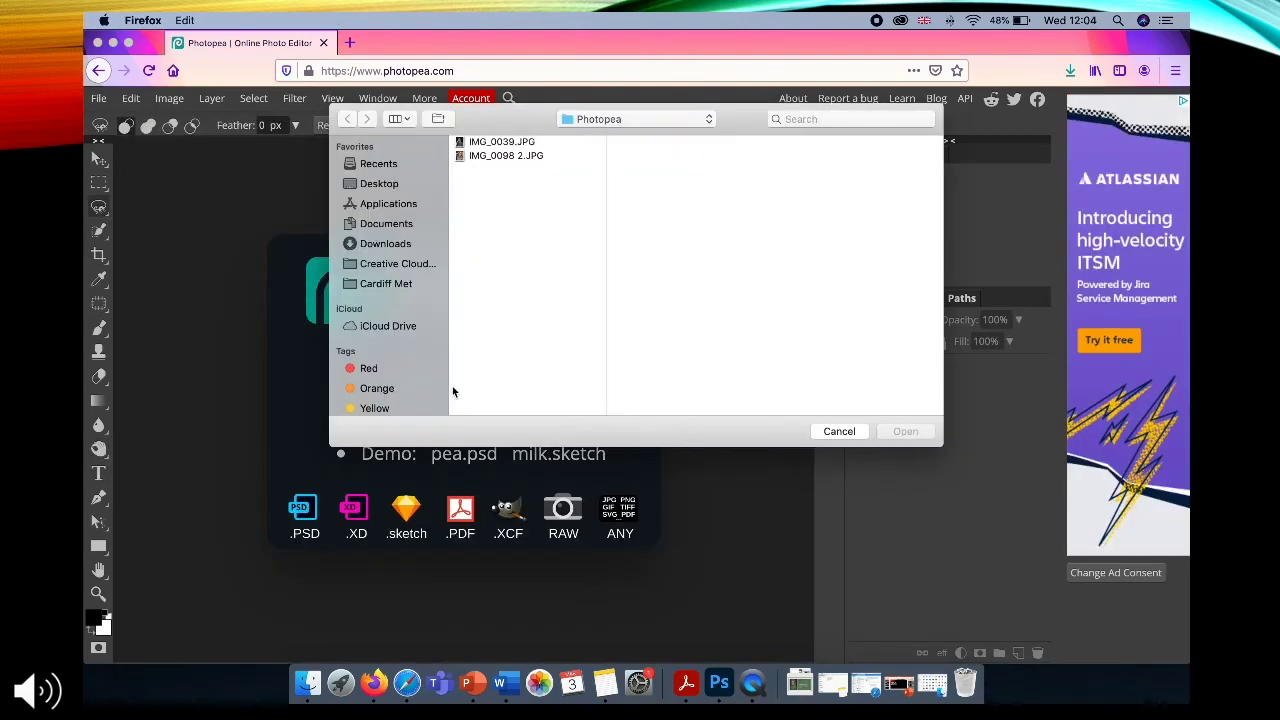
left_click(503, 140)
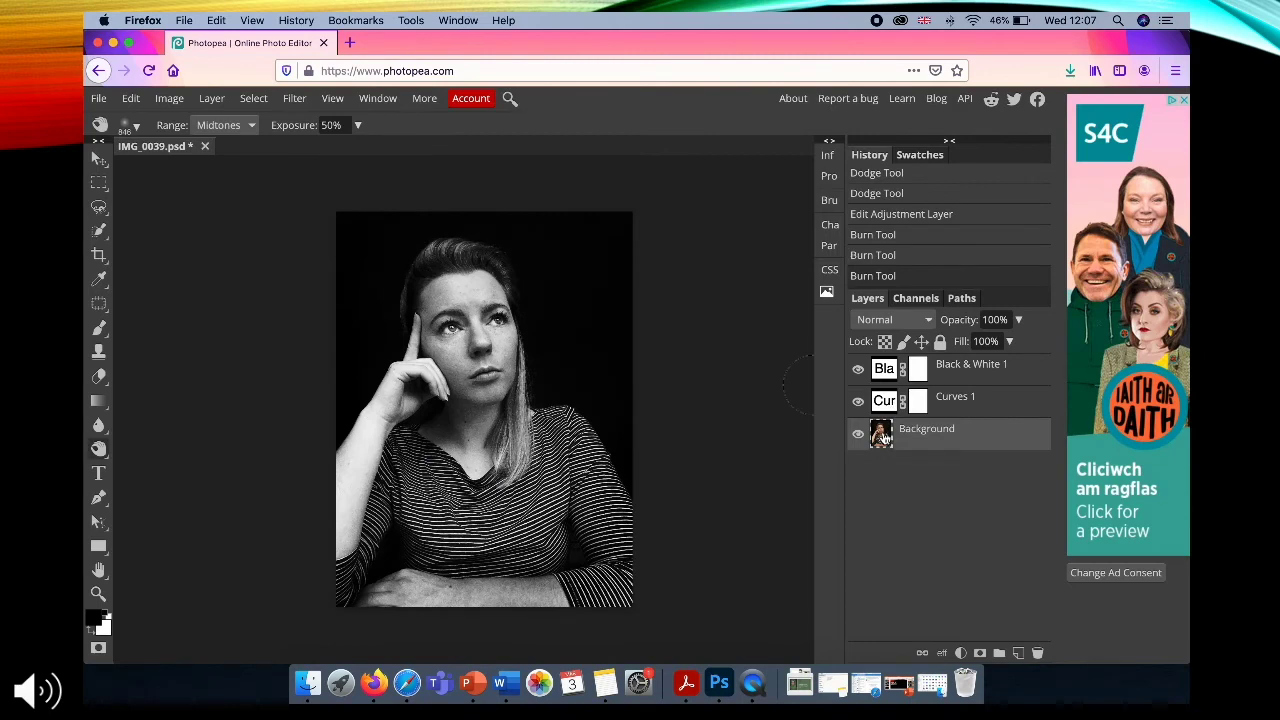
Sharpen the Background layer with Unsharp Mask, using a 0.3 px radius and a reduced amount.
left_click(332, 98)
left_click(294, 98)
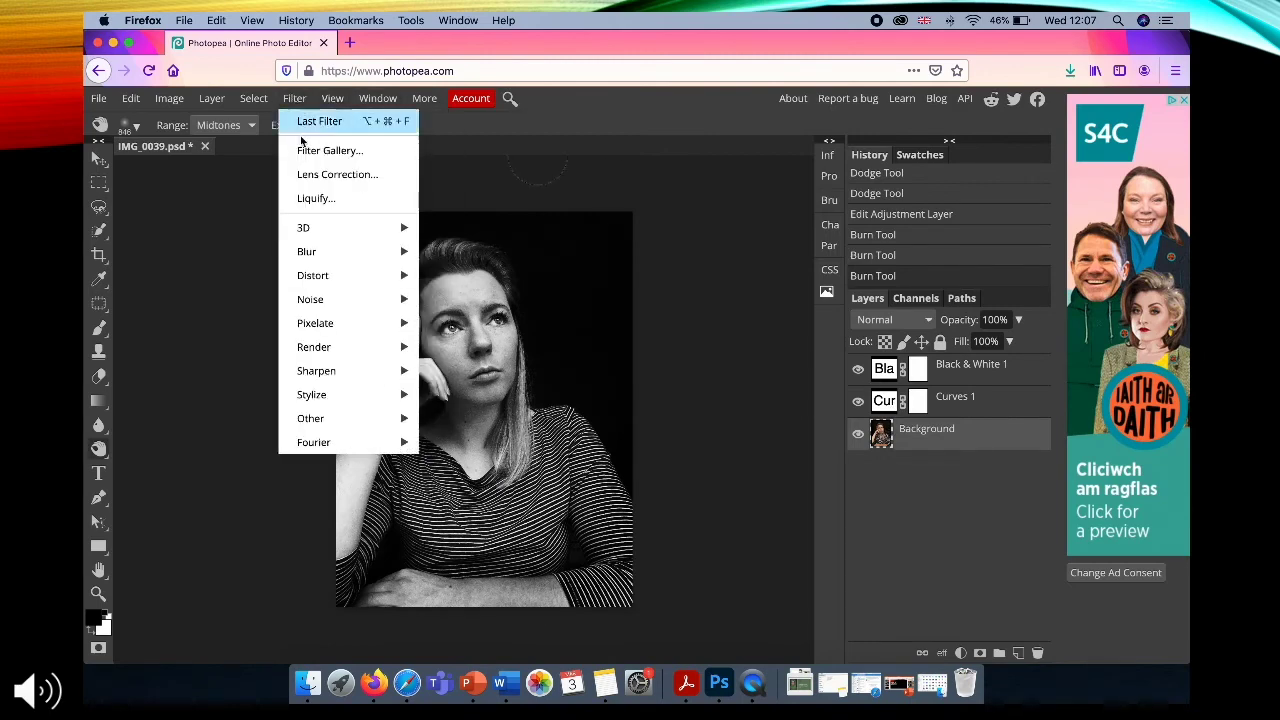
mouse_move(406, 371)
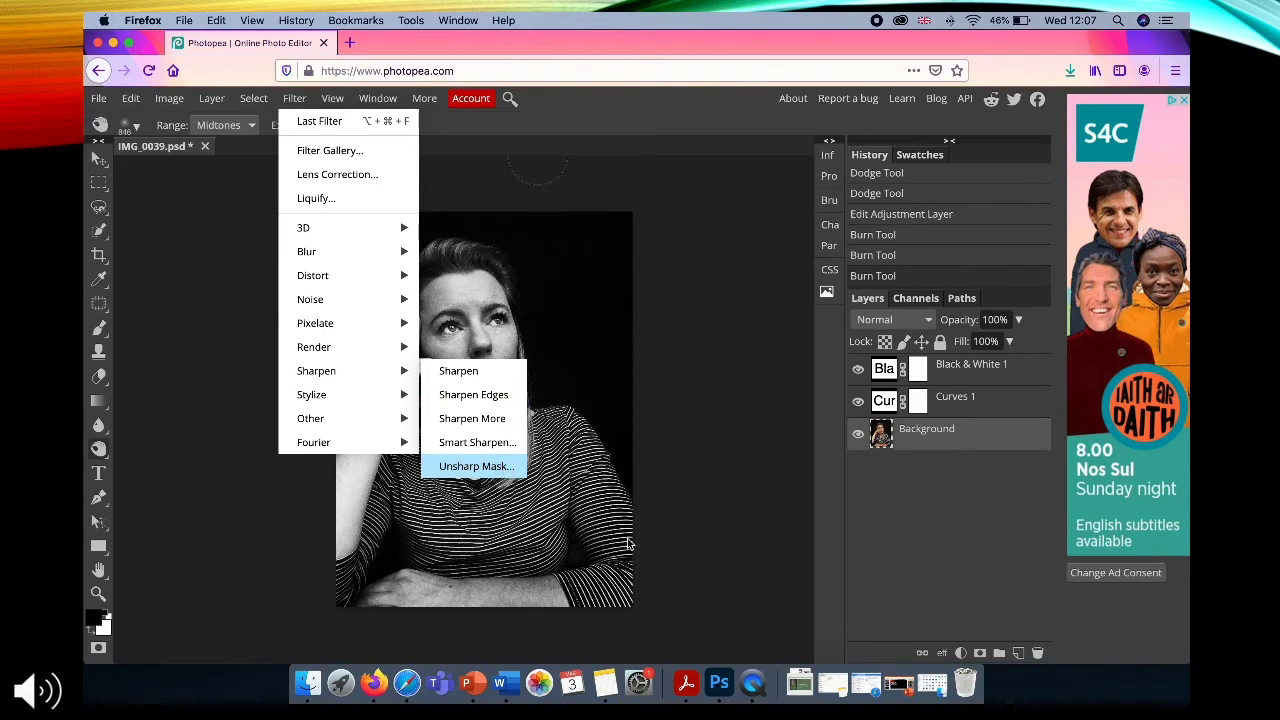
key("Return")
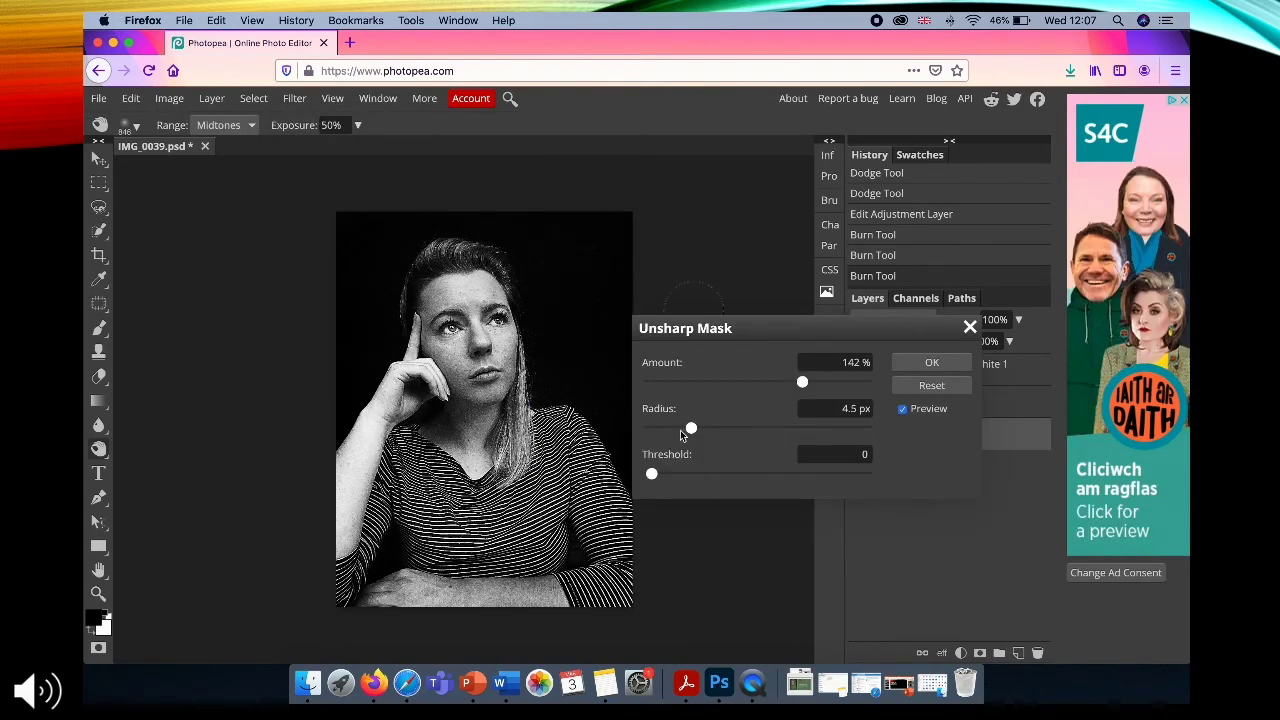
left_click_drag(691, 428, 663, 428)
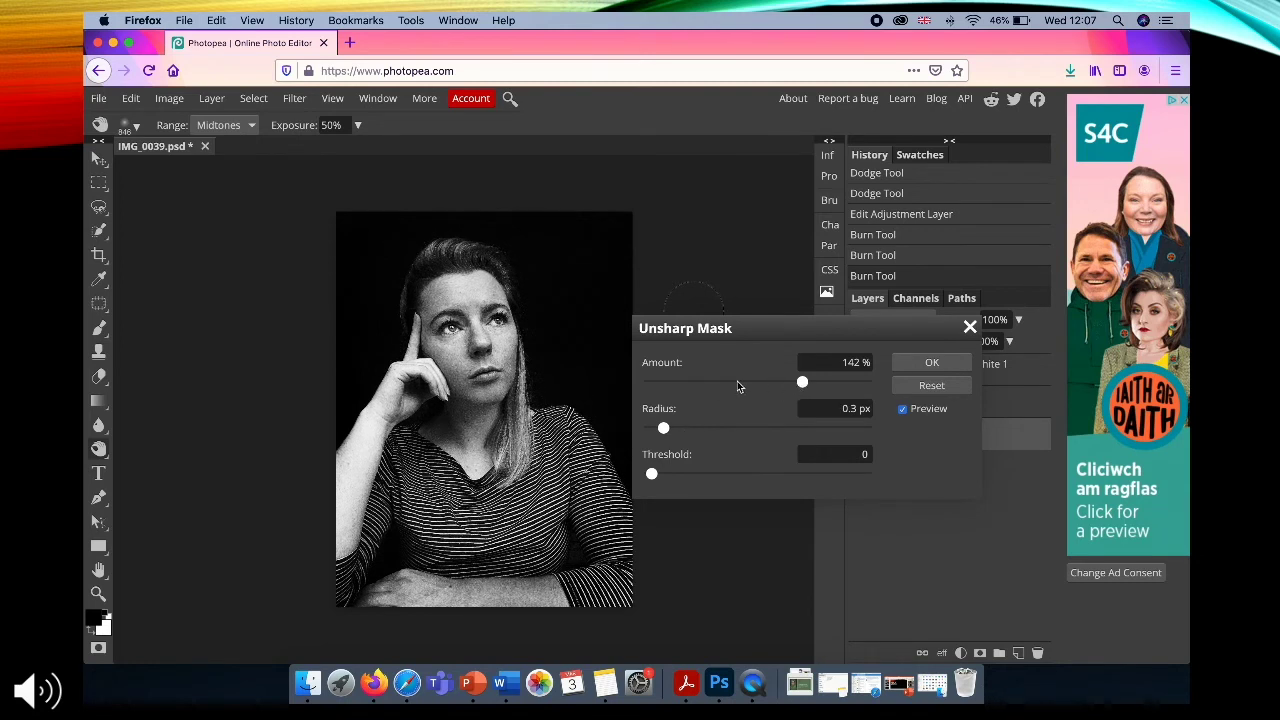
left_click(734, 384)
left_click(741, 380)
left_click(929, 365)
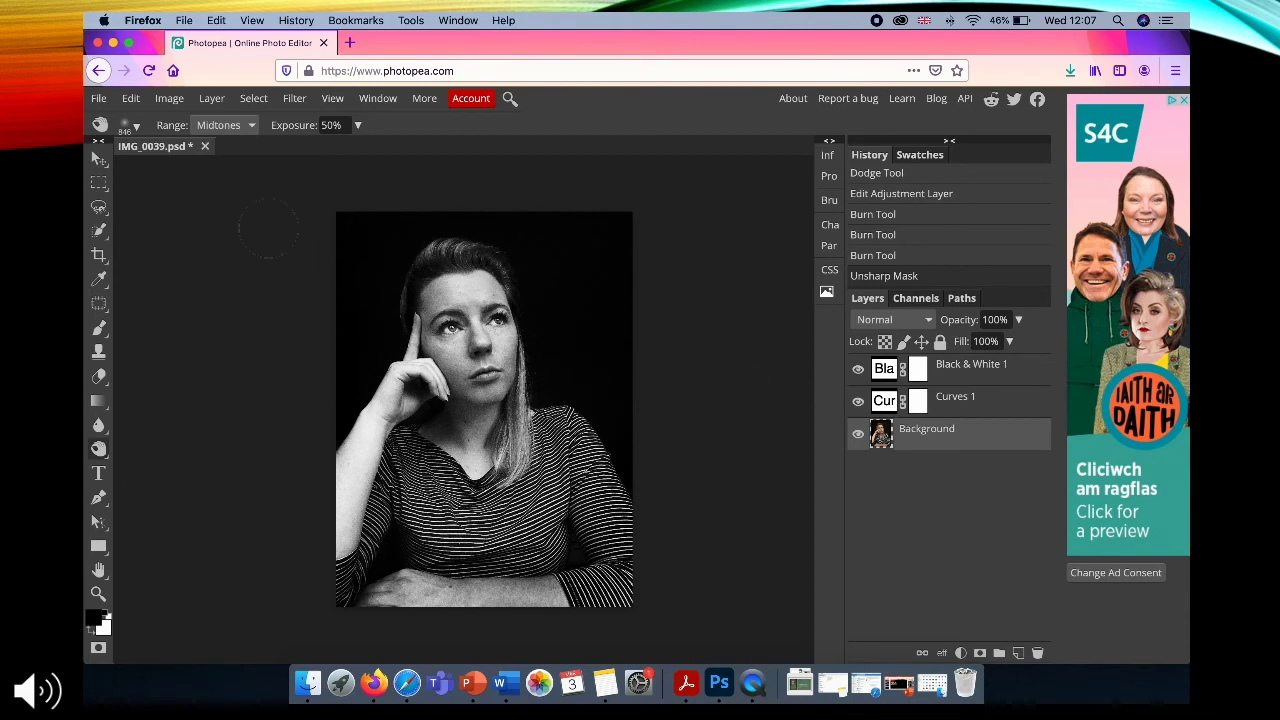
Export the finished portrait as a JPG at 2316 × 3088 px and 70% quality.
left_click(98, 98)
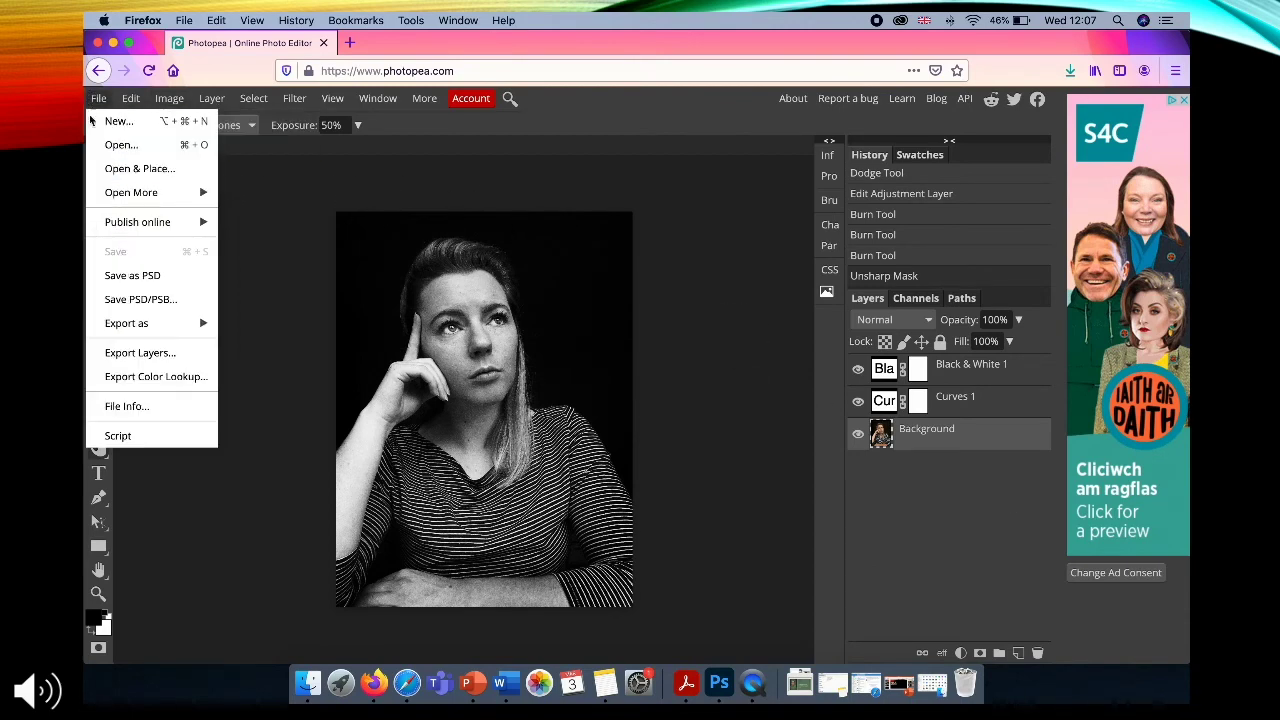
mouse_move(155, 325)
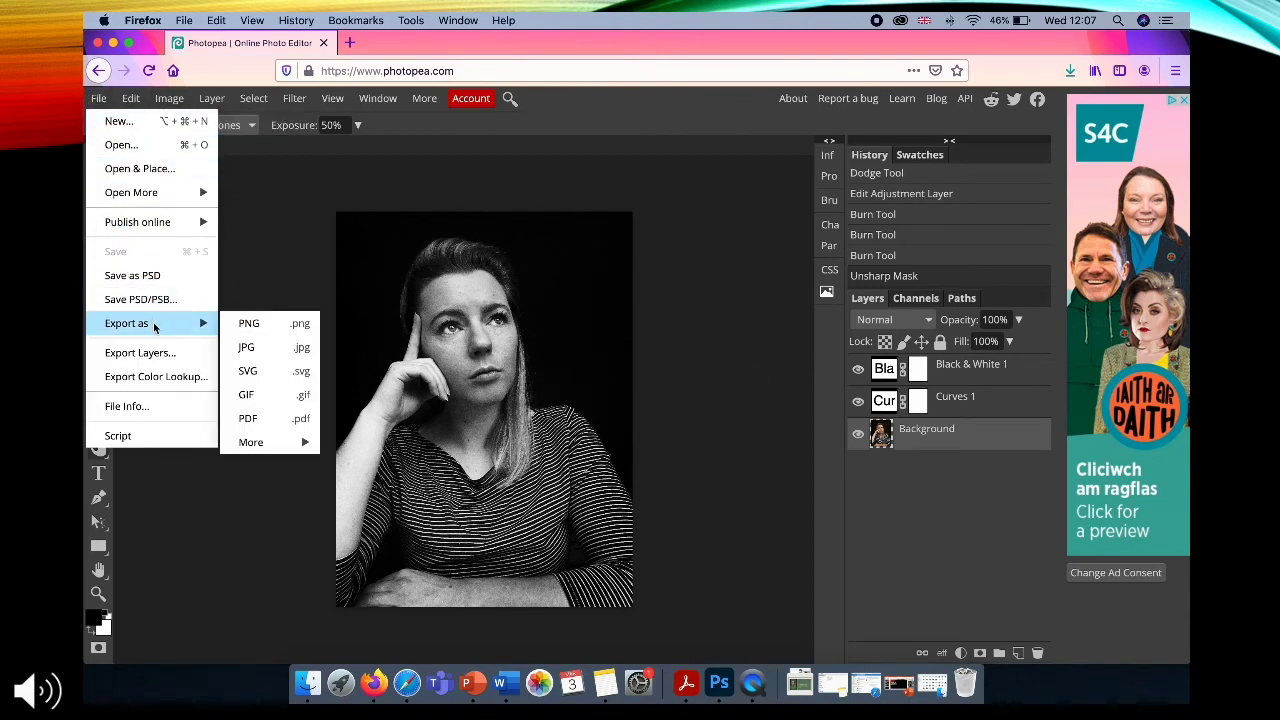
left_click(252, 350)
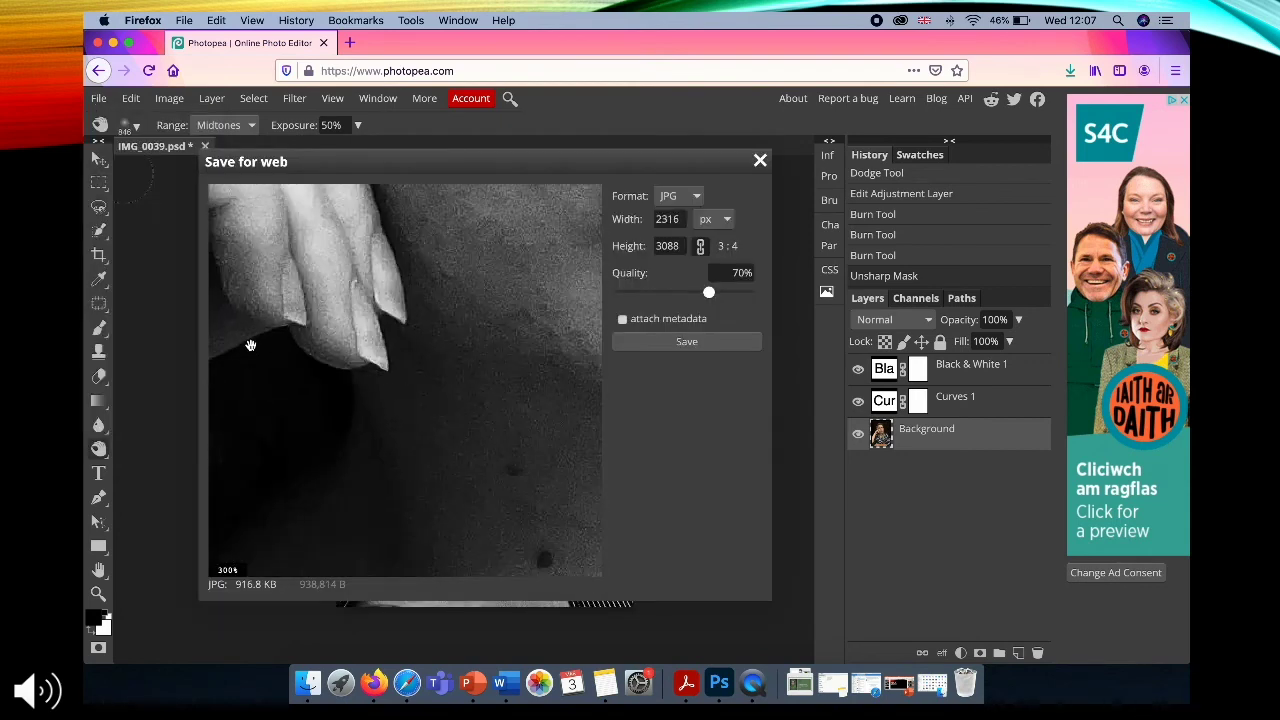
scroll(465, 357, "up", 1)
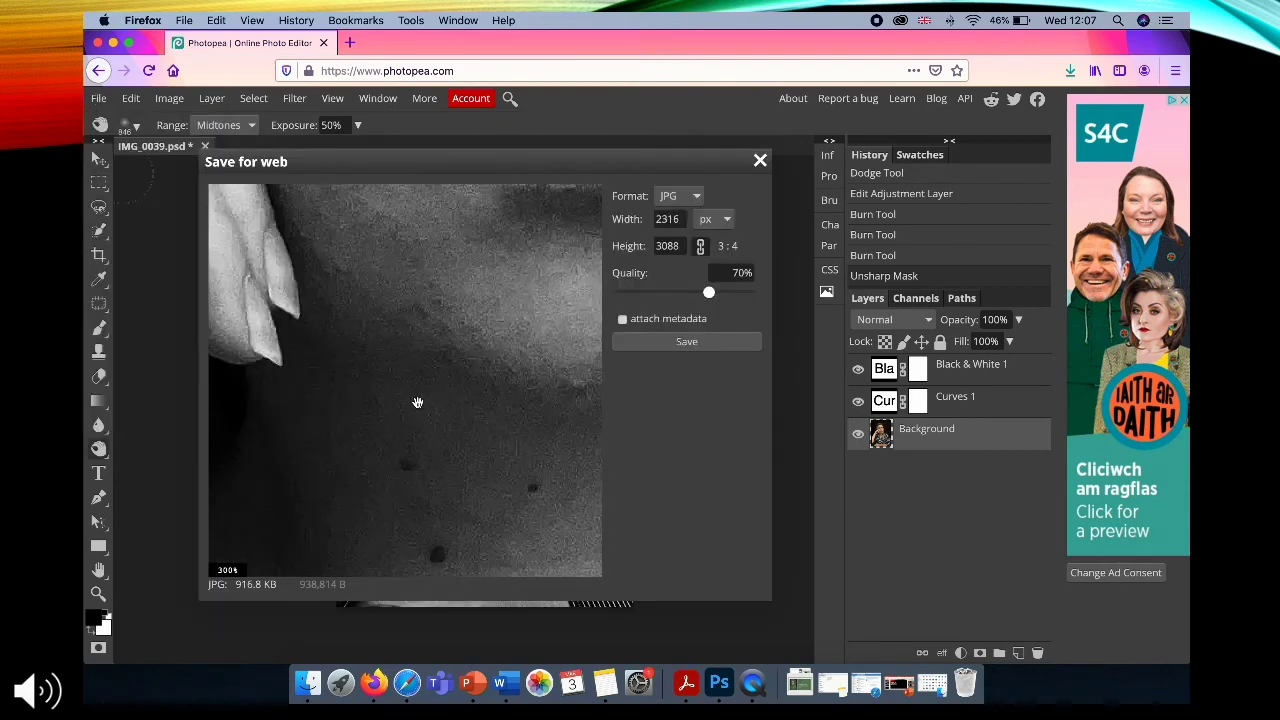
left_click(713, 343)
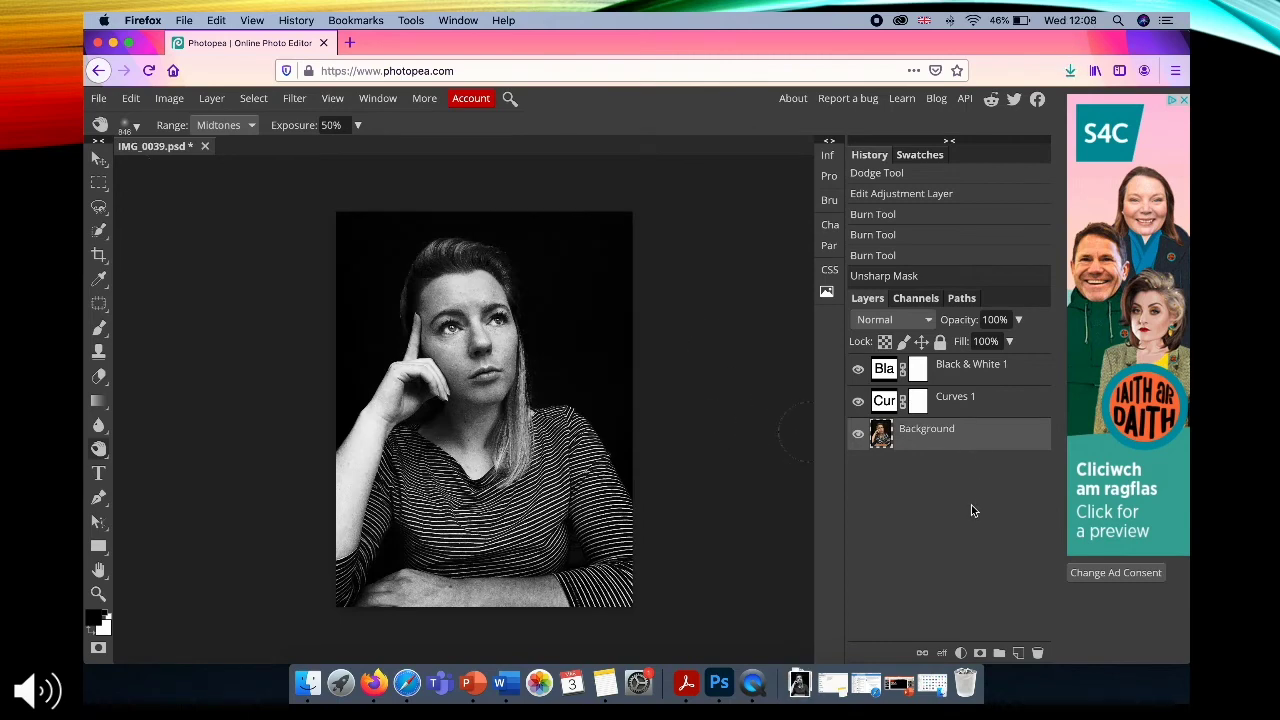
Save the layered project as a PSD and download IMG_0039.psd to the computer.
left_click(92, 99)
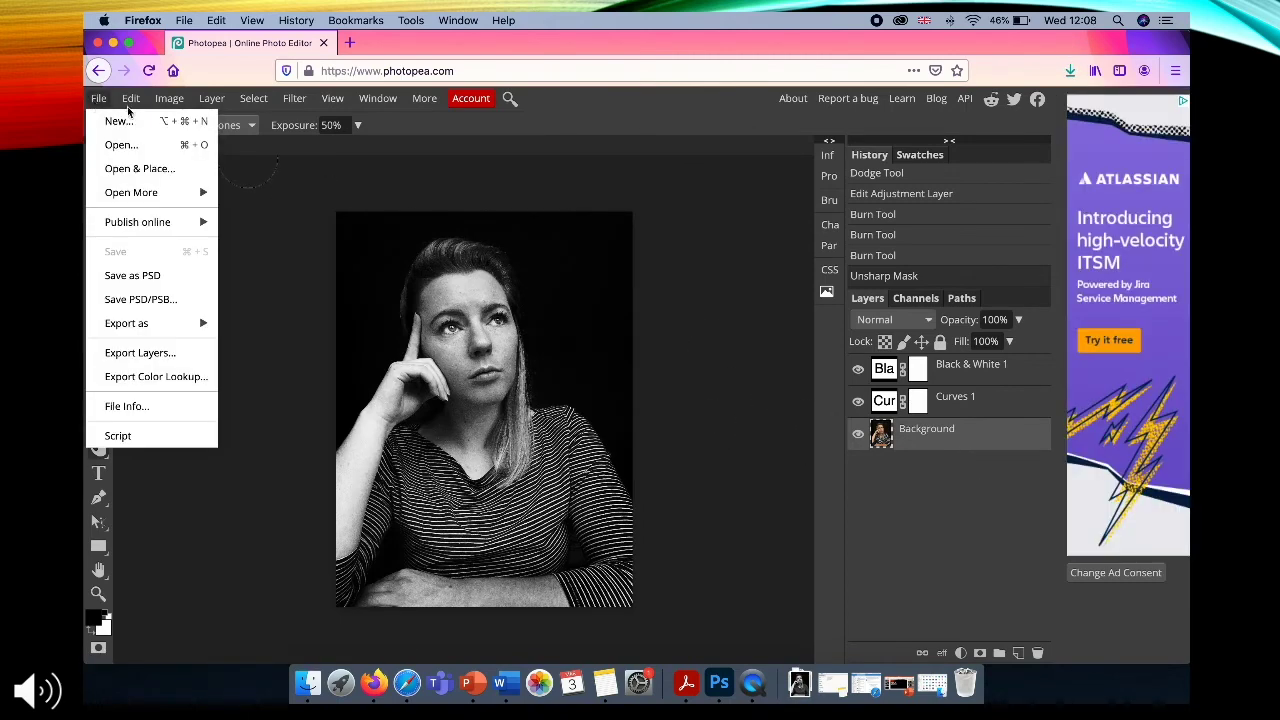
left_click(143, 277)
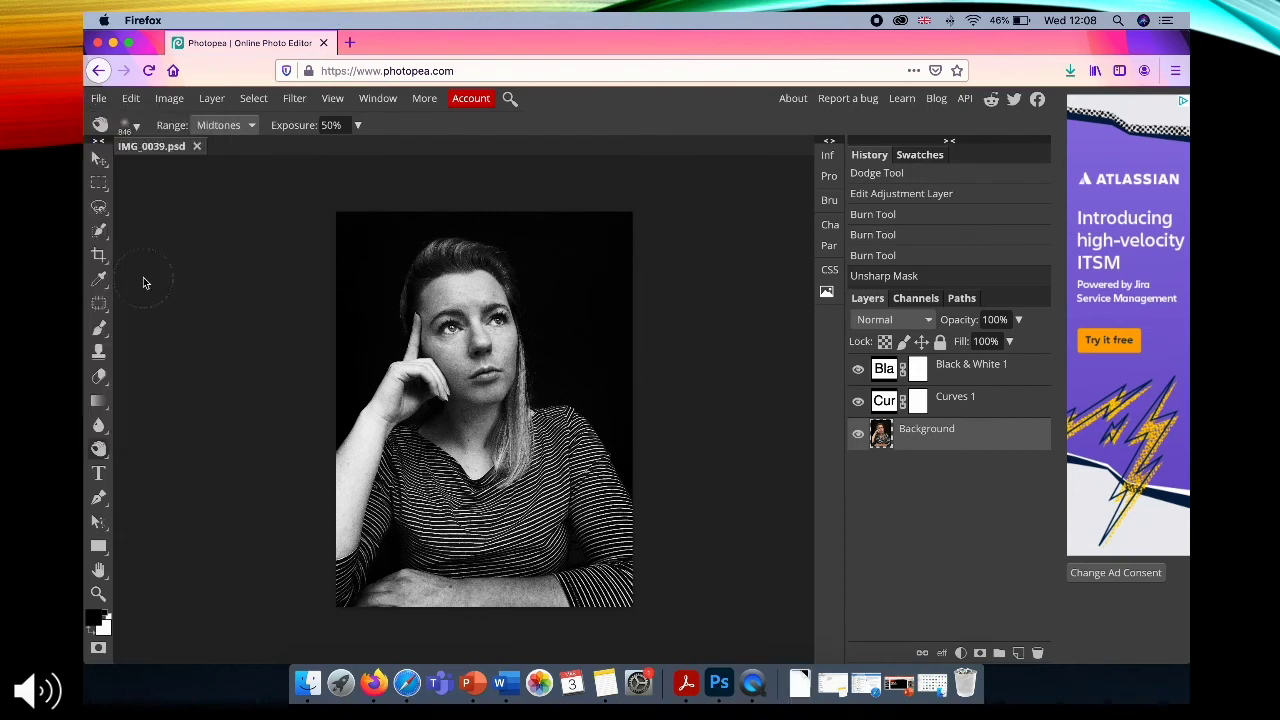
left_click(586, 525)
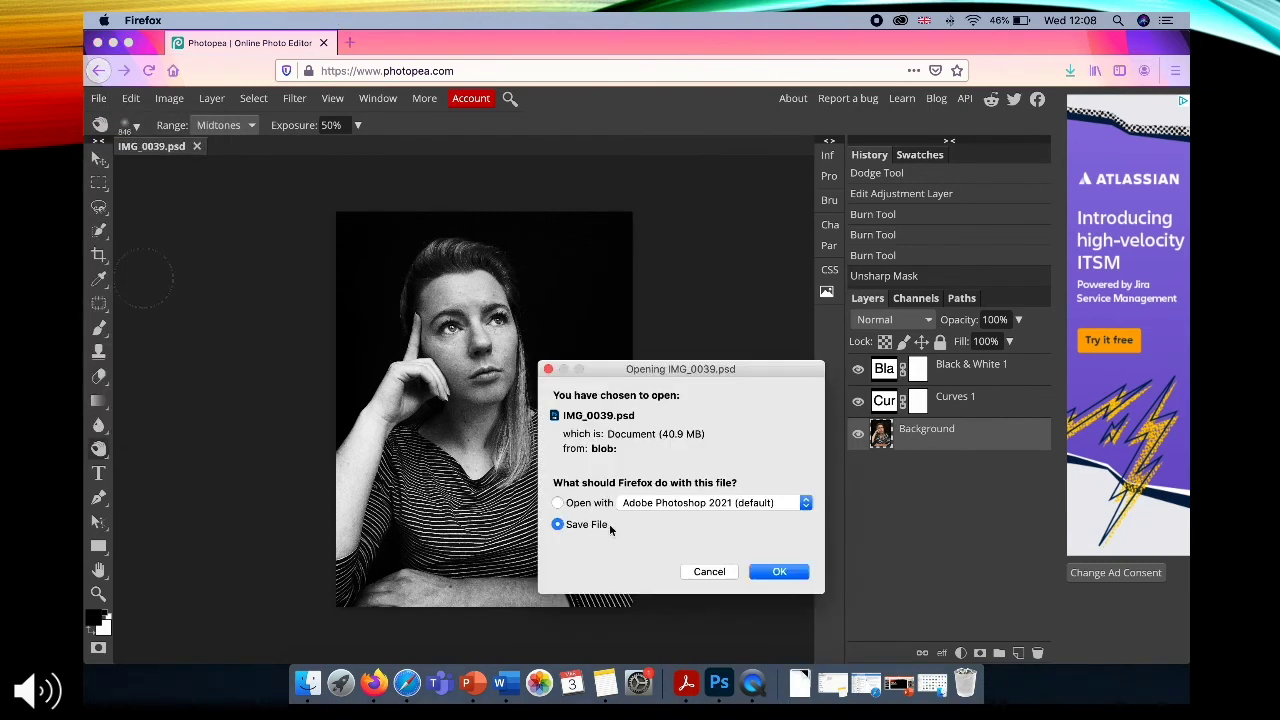
left_click(775, 570)
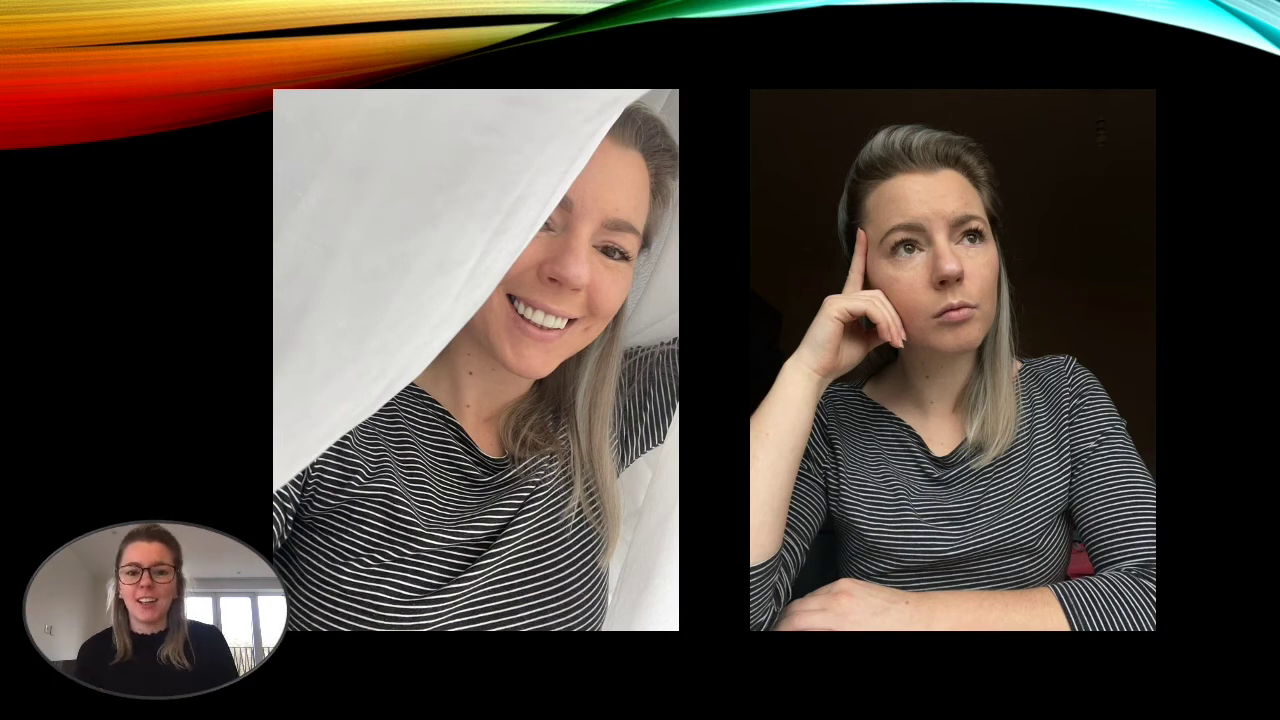
key("Right")
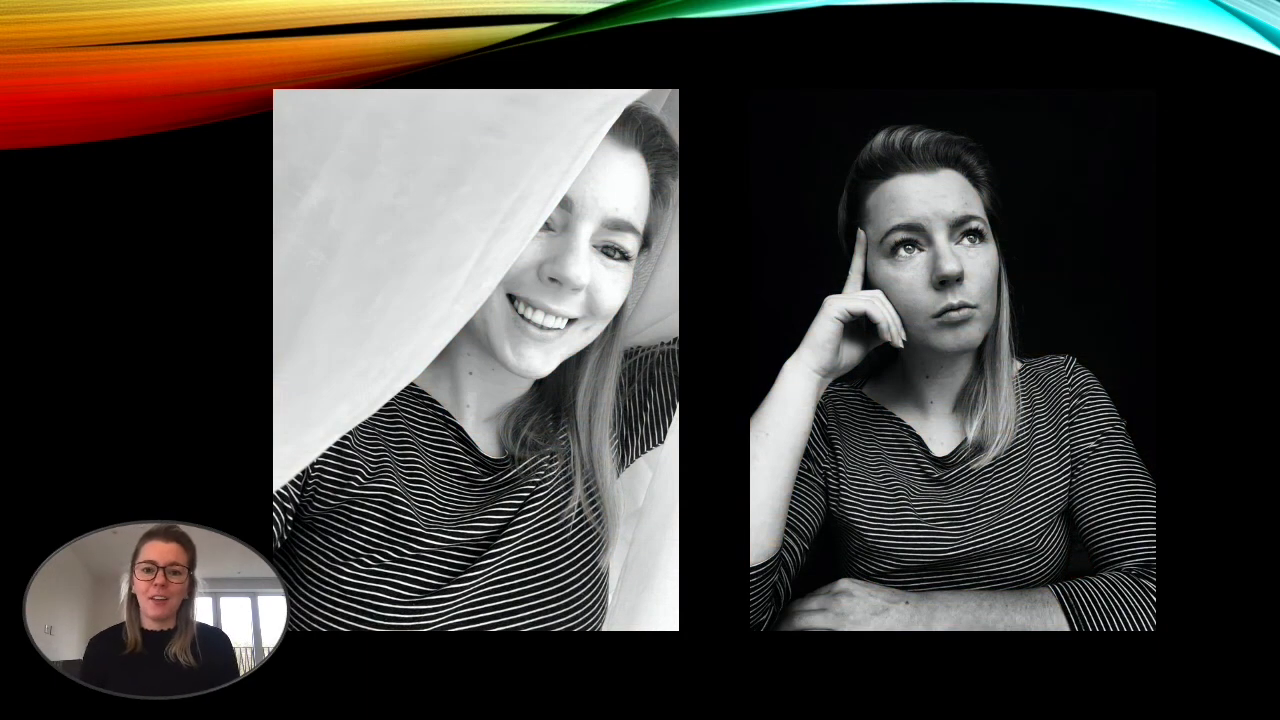